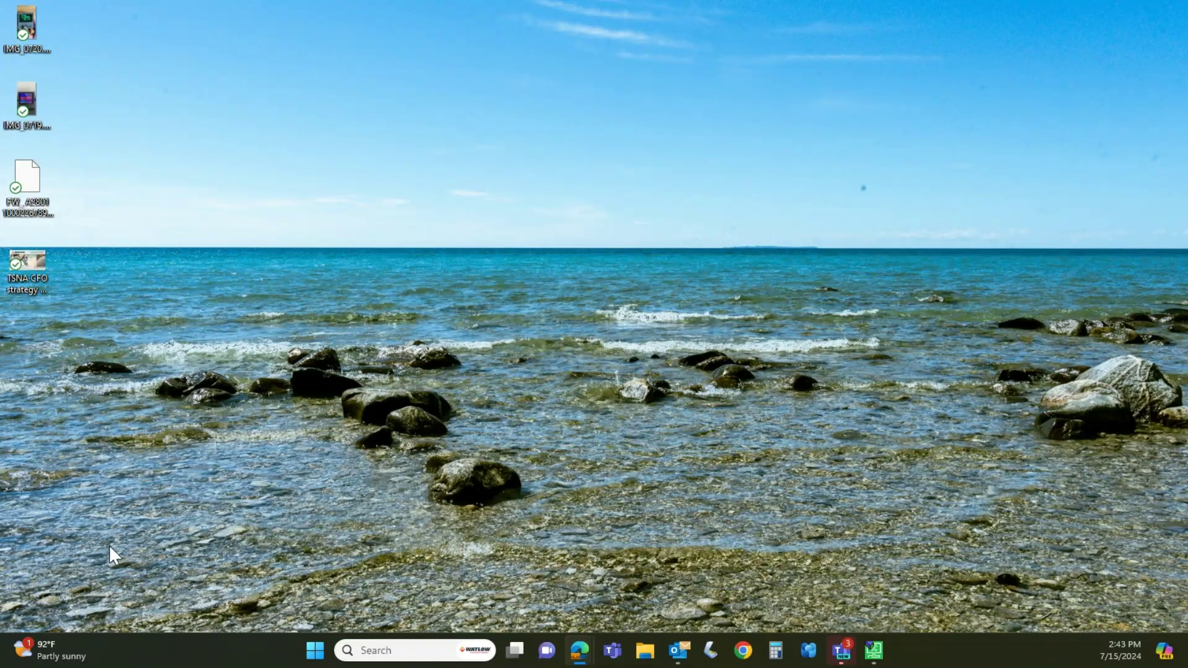
# Bring up the running iTools window to view the connected devices, and minimize it again.
pyautogui.click(877, 650)
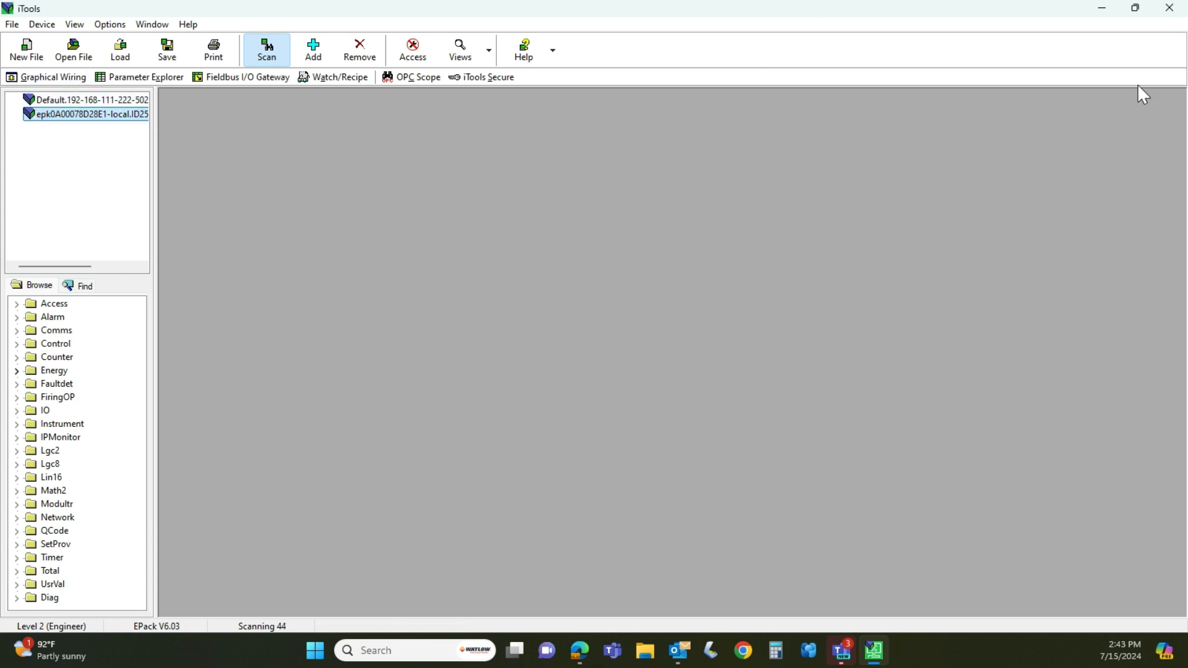
pyautogui.click(1106, 9)
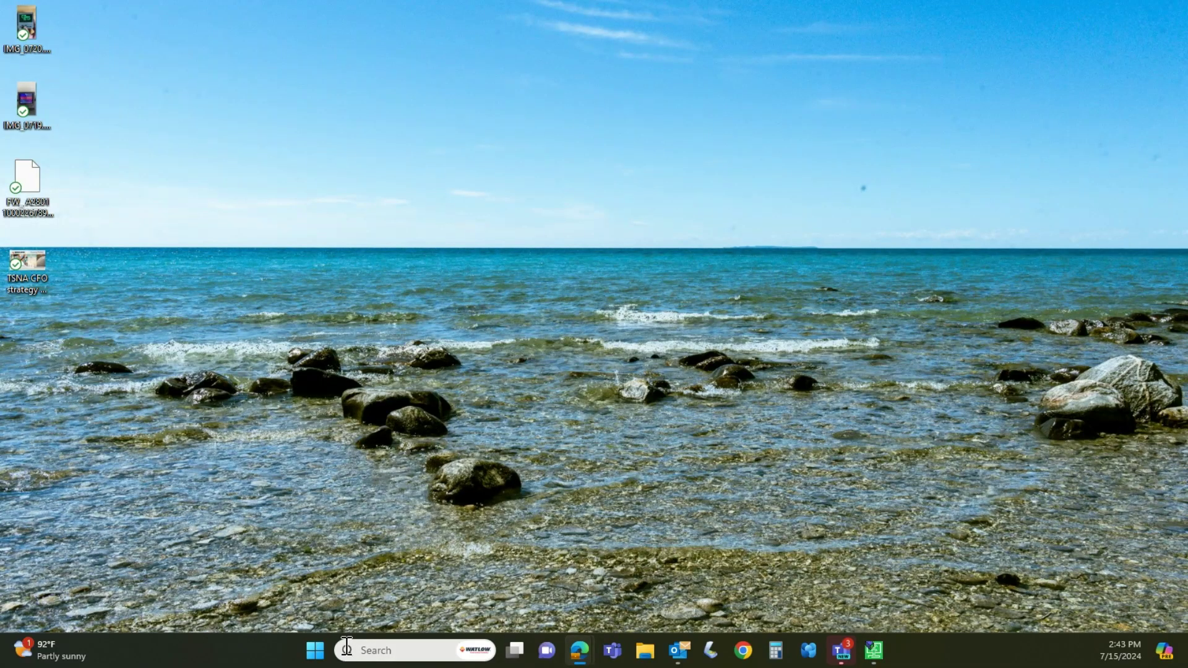
# Launch View Builder from the Eurotherm iTools program group and maximize its window.
pyautogui.click(314, 659)
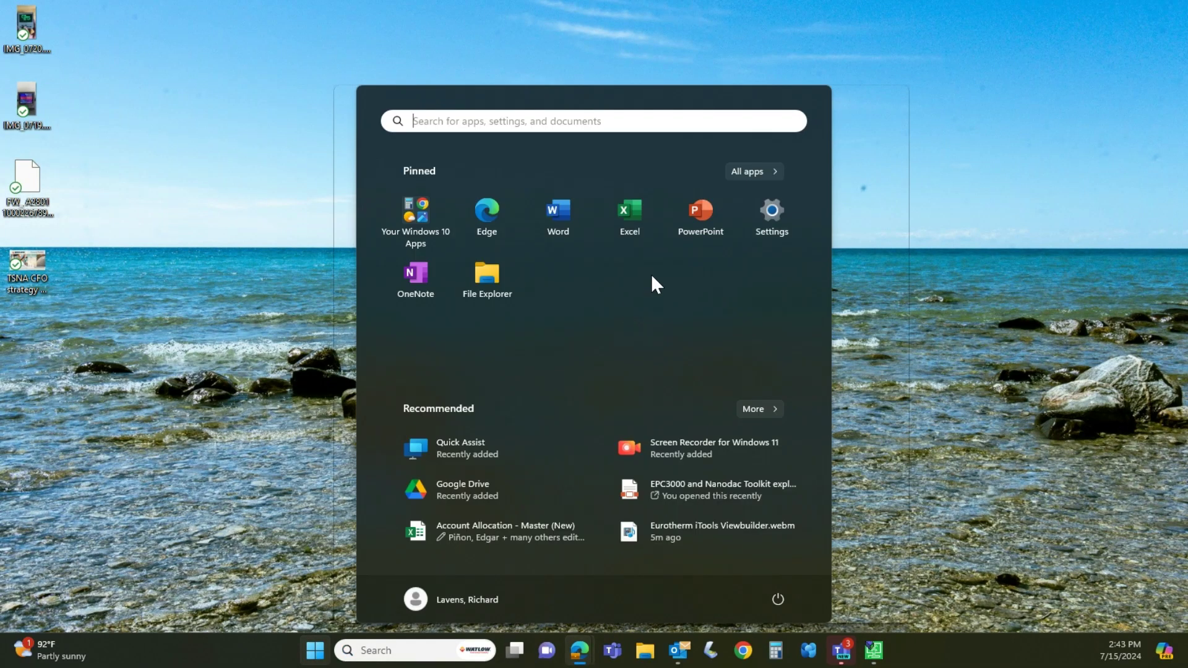
pyautogui.click(756, 170)
pyautogui.scroll(-9, 630, 313)
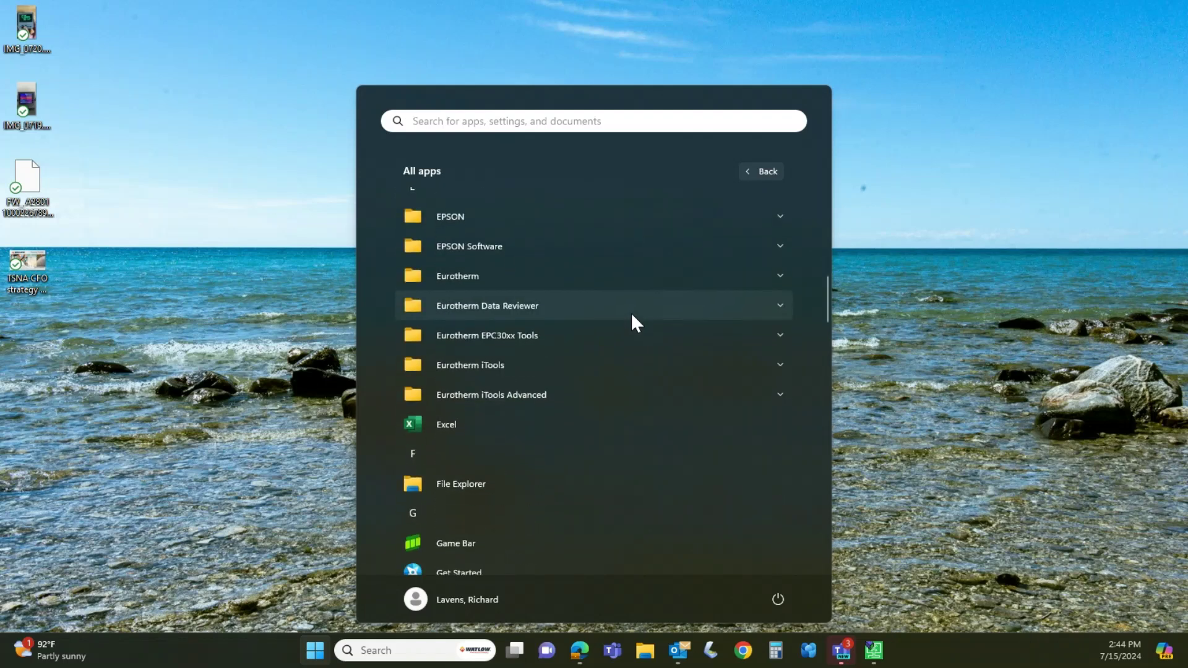
pyautogui.click(629, 357)
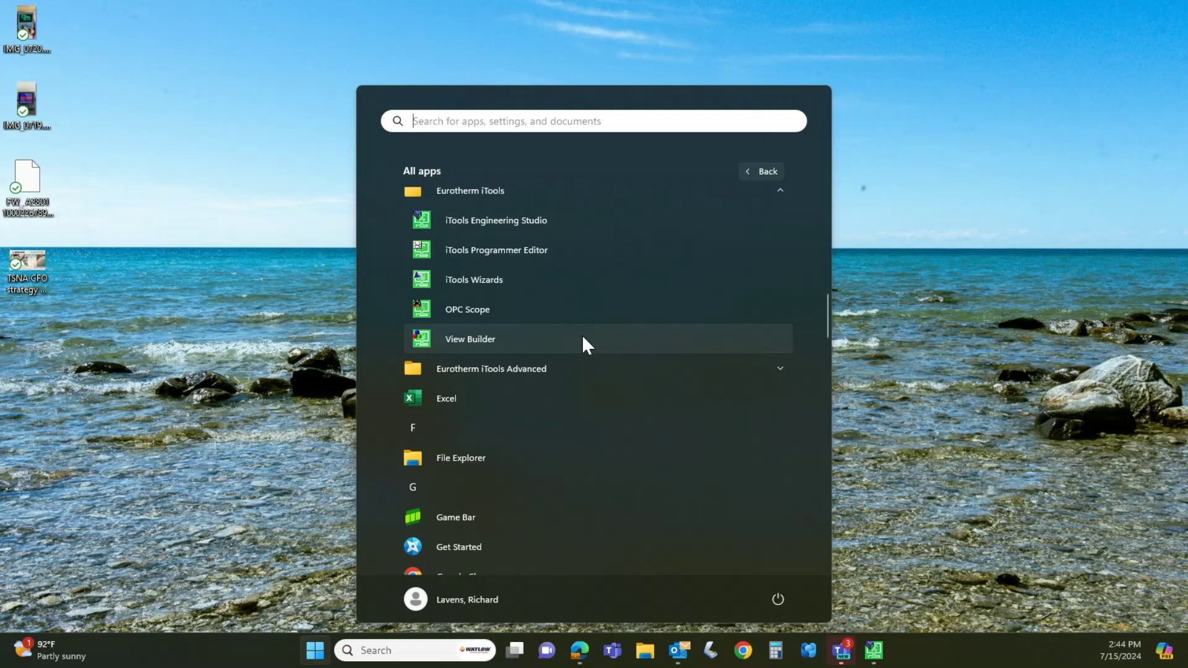
pyautogui.click(583, 339)
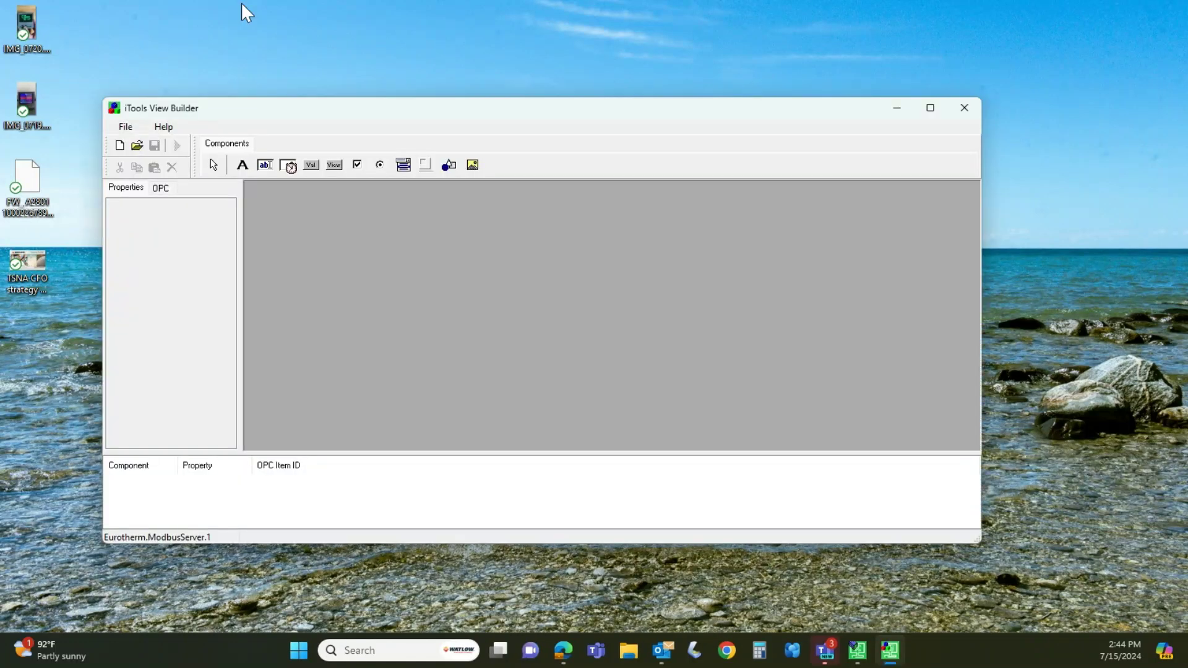
pyautogui.click(930, 109)
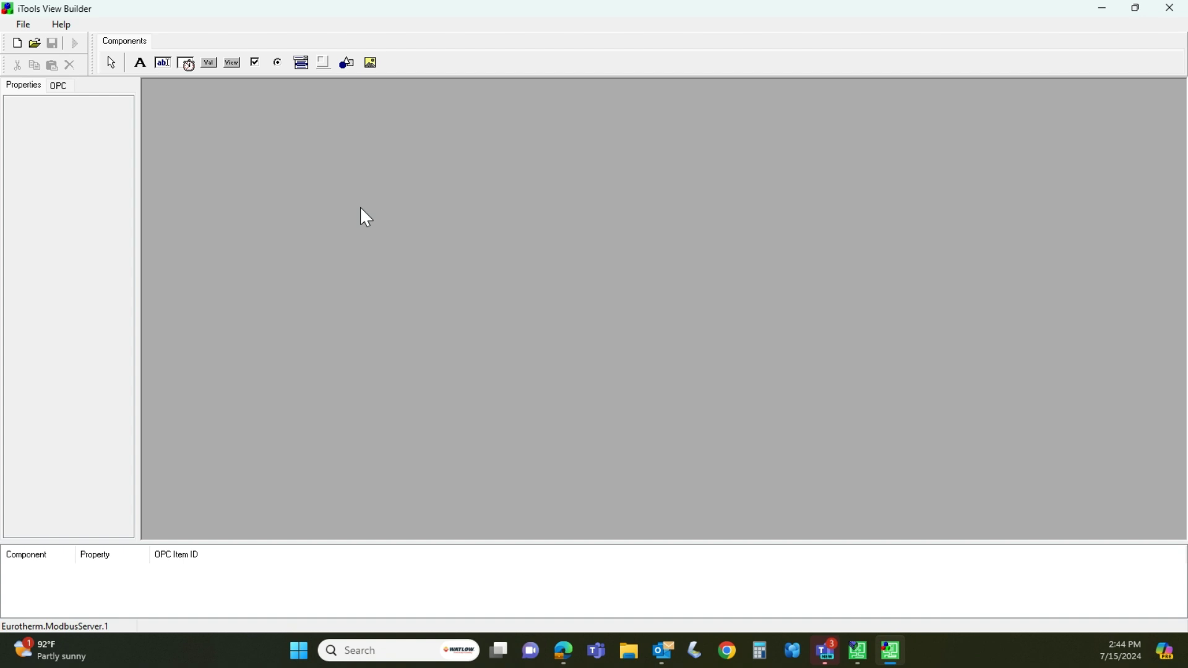
# Open the file Nanodac view builder.UIU from the Desktop and maximize its view window.
pyautogui.click(35, 45)
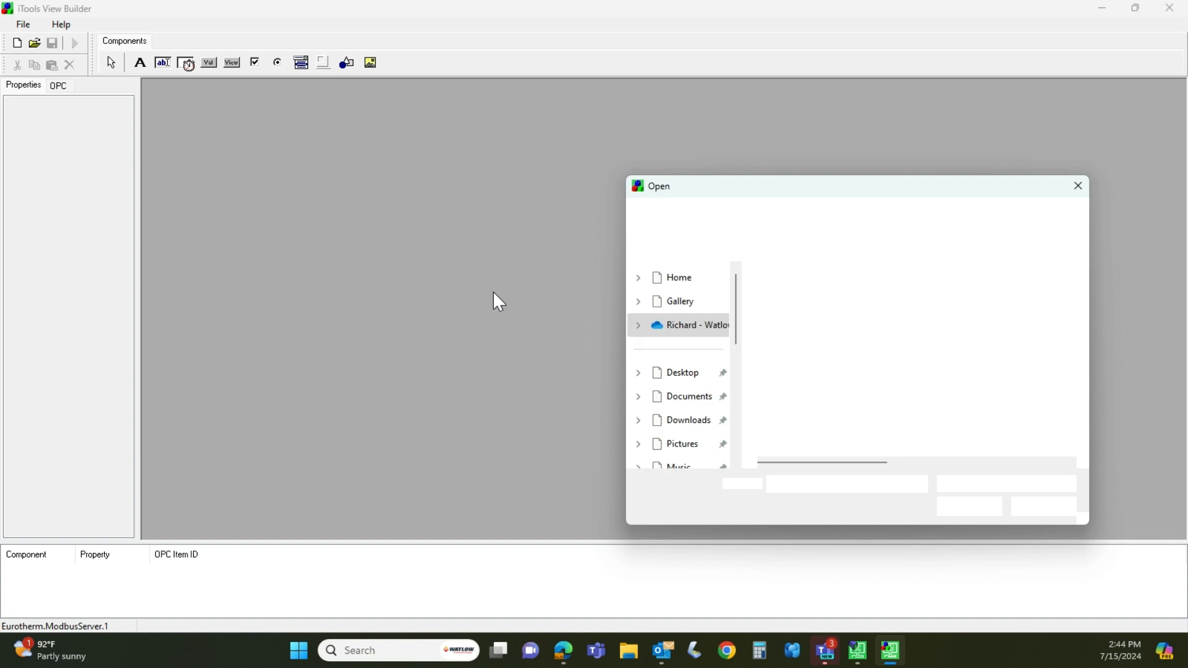
pyautogui.click(837, 339)
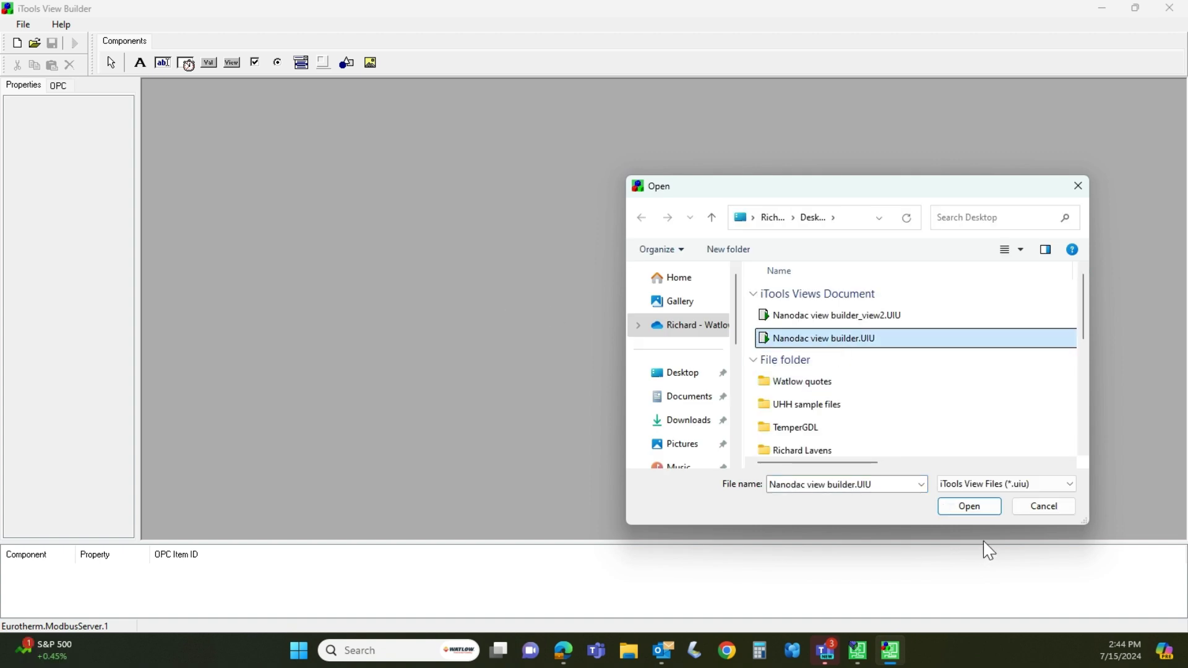
pyautogui.click(969, 507)
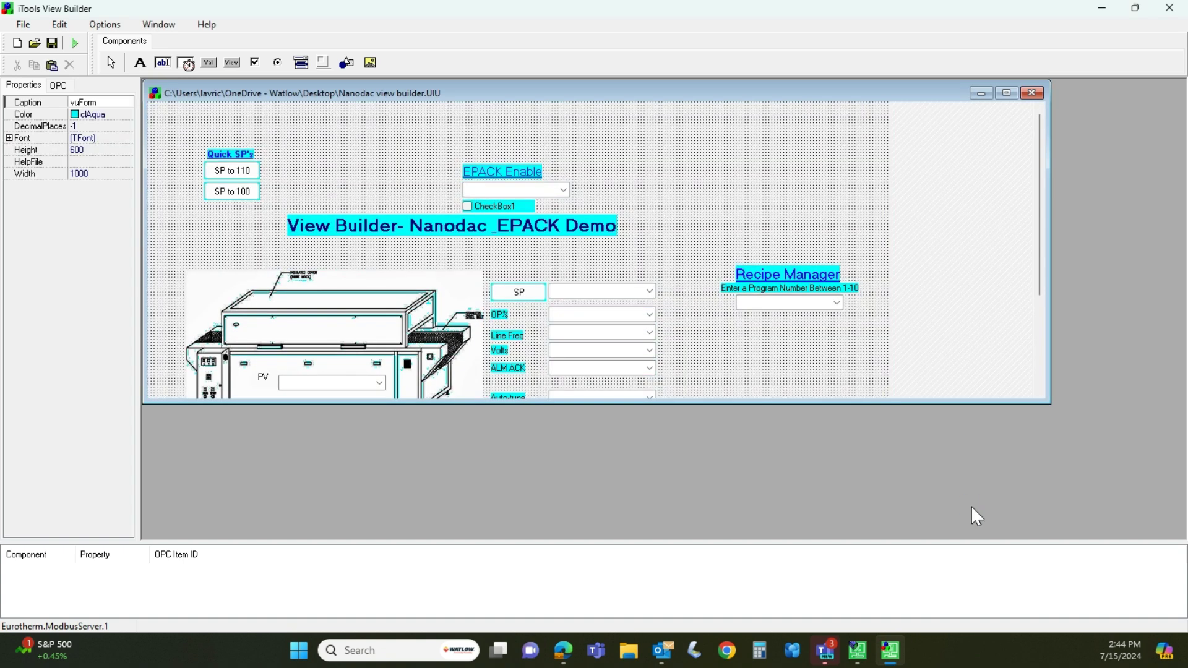
pyautogui.click(1007, 94)
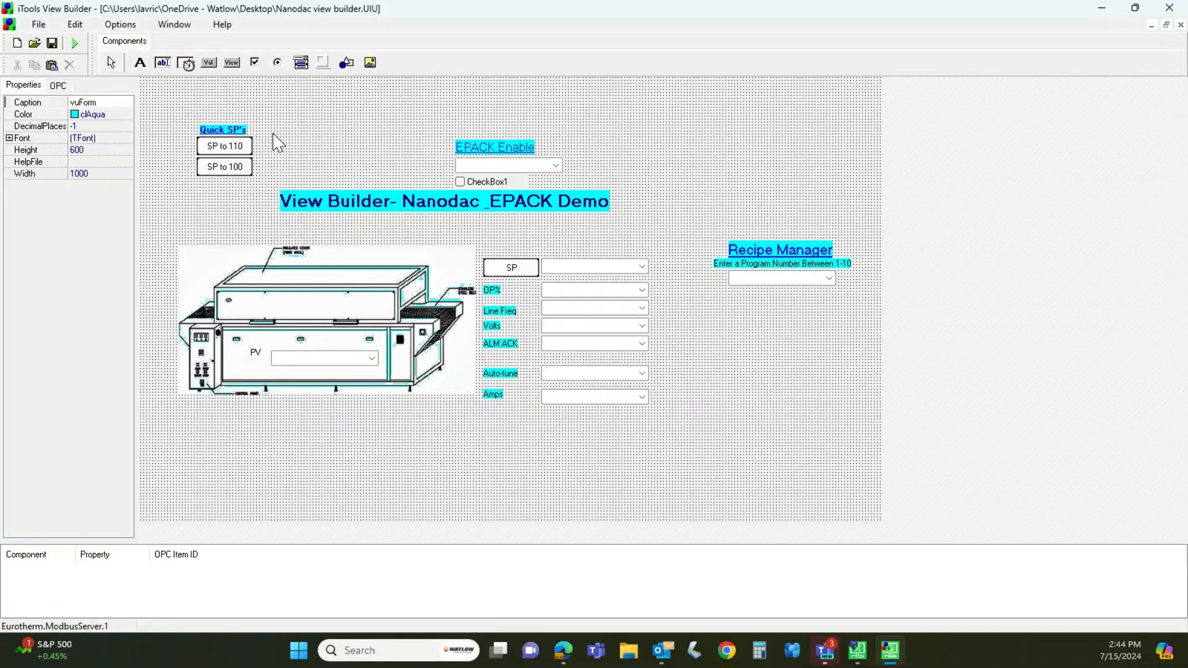
# Inspect the existing text labels on the form: the demo title, Quick SP's, EPACK Enable, Recipe Manager and Line Freq.
pyautogui.click(314, 203)
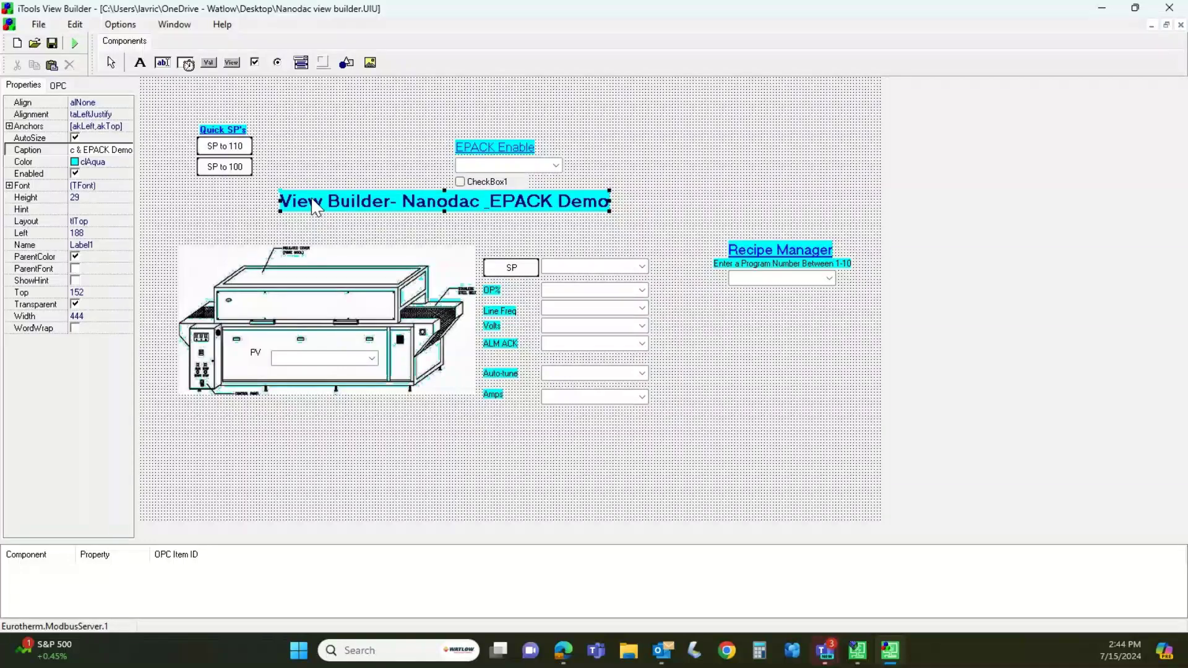
pyautogui.click(240, 130)
pyautogui.click(517, 147)
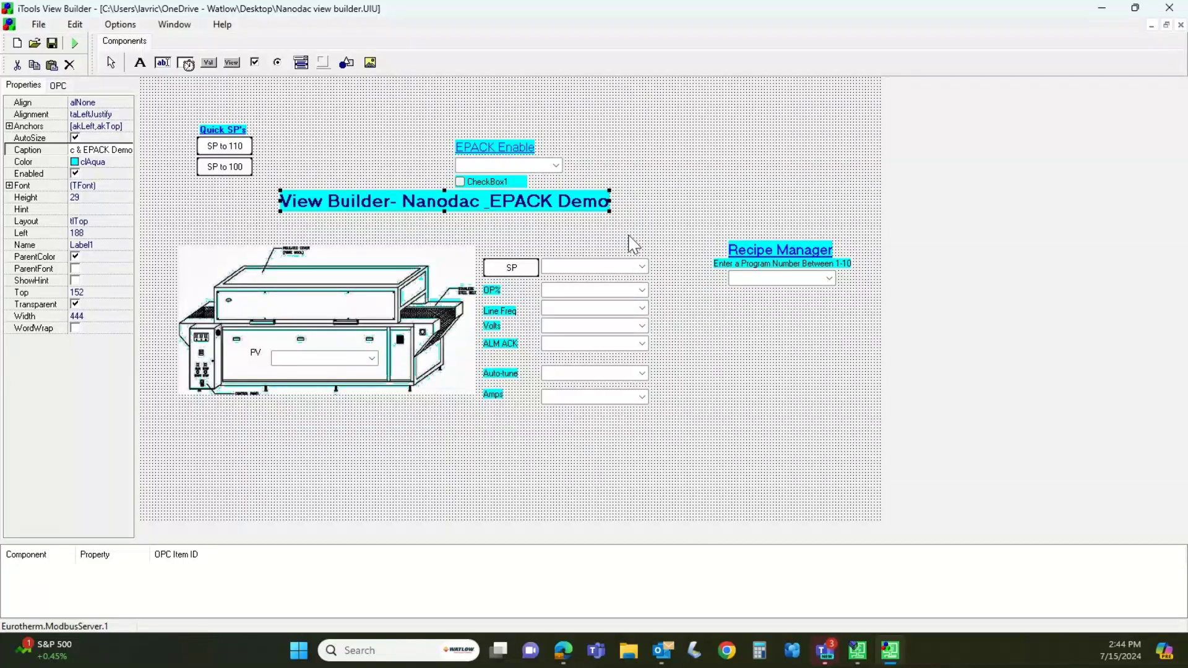
pyautogui.click(779, 250)
pyautogui.click(500, 311)
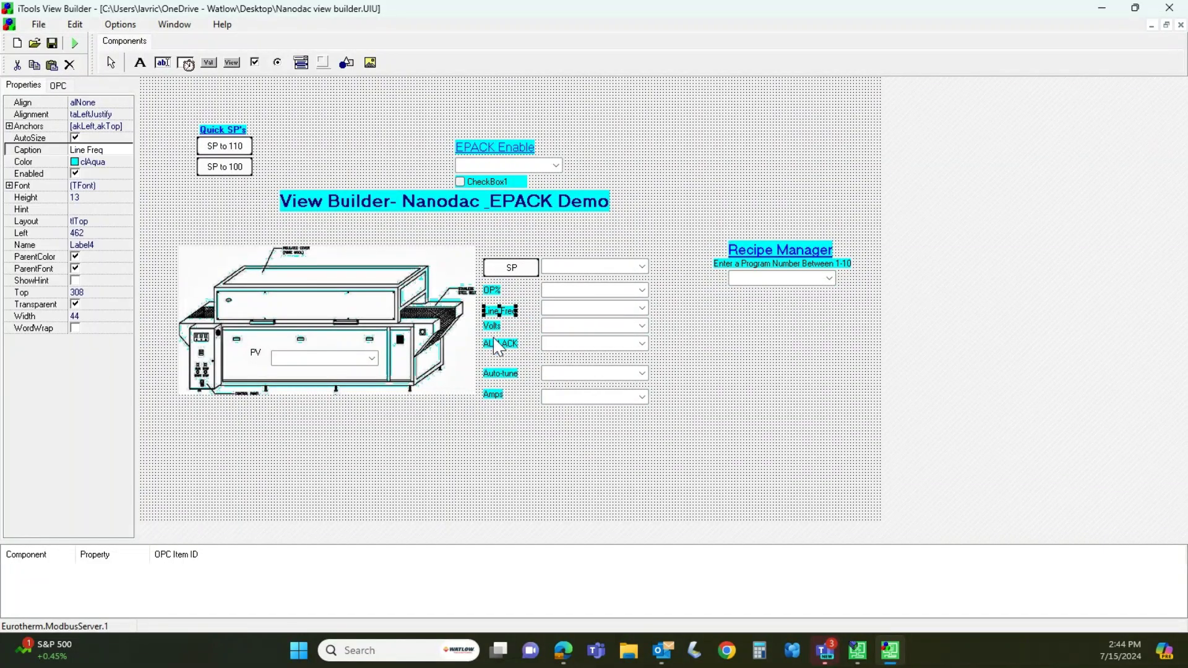
pyautogui.click(498, 357)
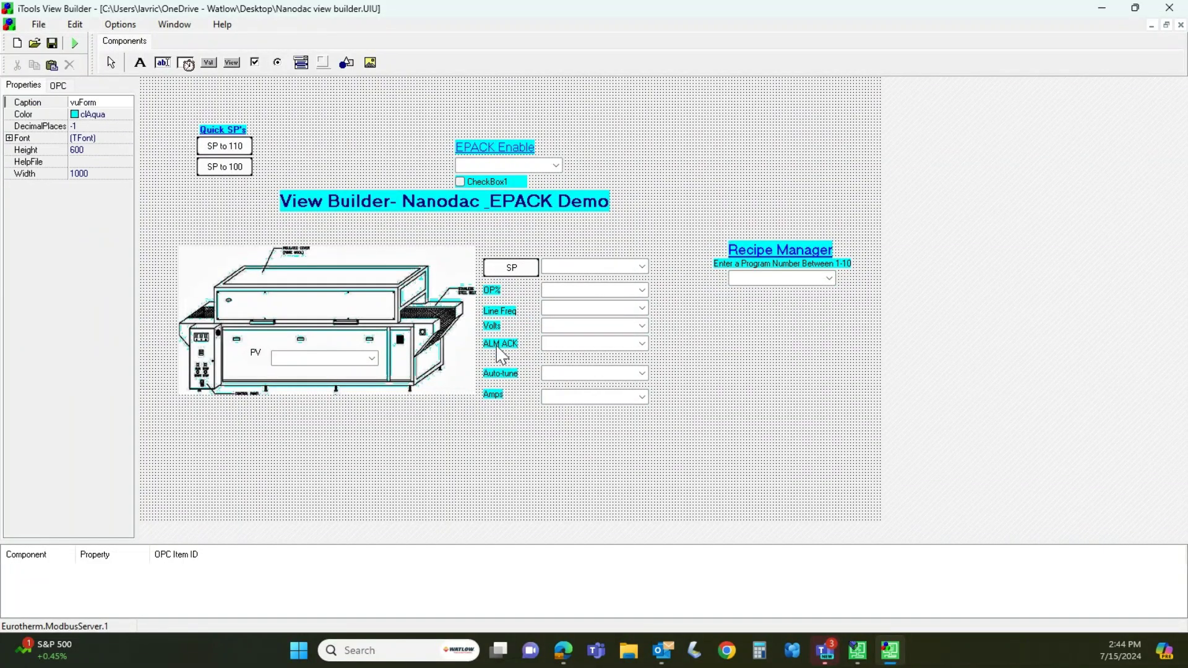
# Place a new text label on the form between EPACK Enable and Recipe Manager, near its upper edge, sized about 93 by 61.
pyautogui.click(140, 64)
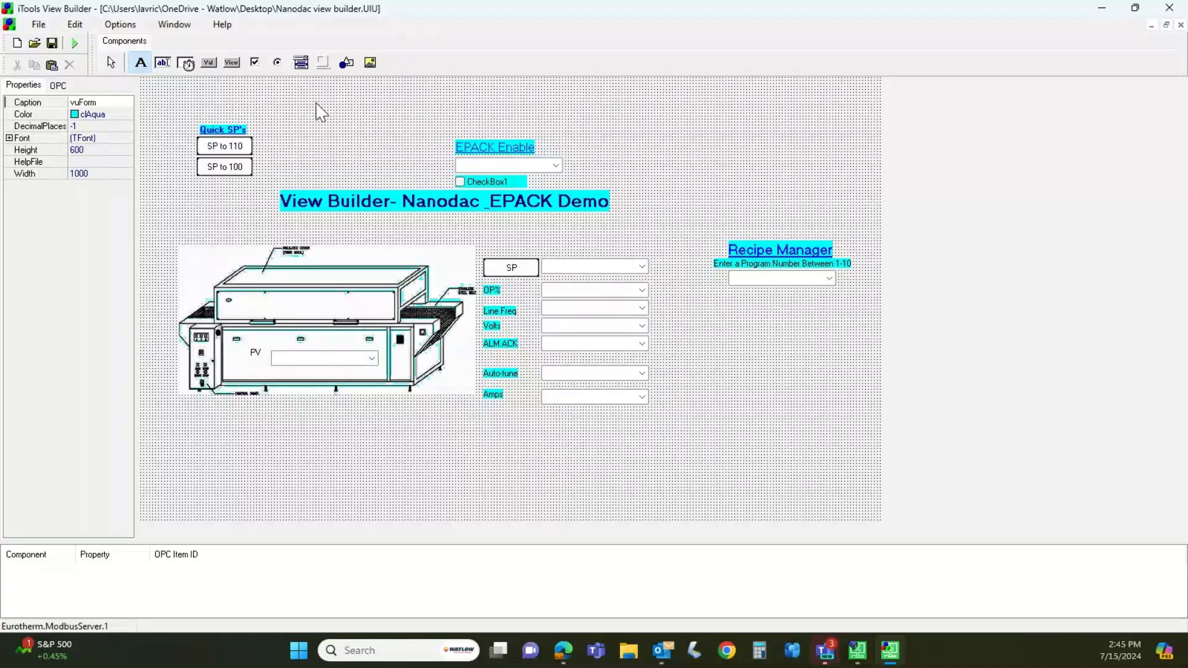
pyautogui.click(643, 125)
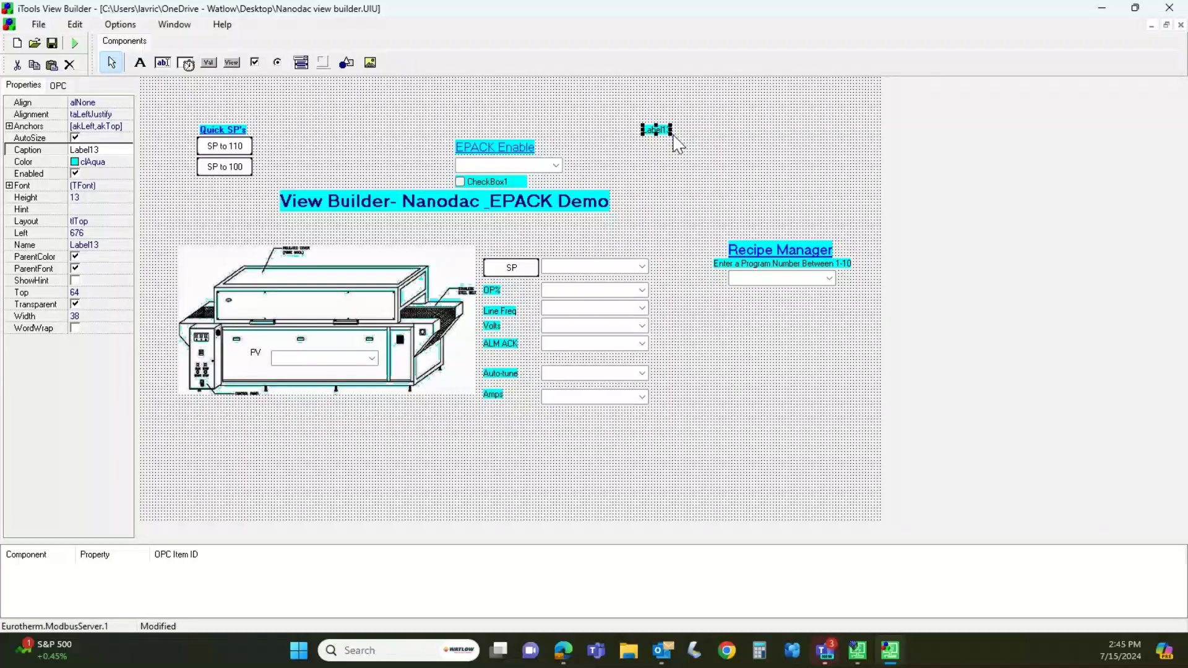
pyautogui.moveTo(671, 134); pyautogui.dragTo(711, 170)
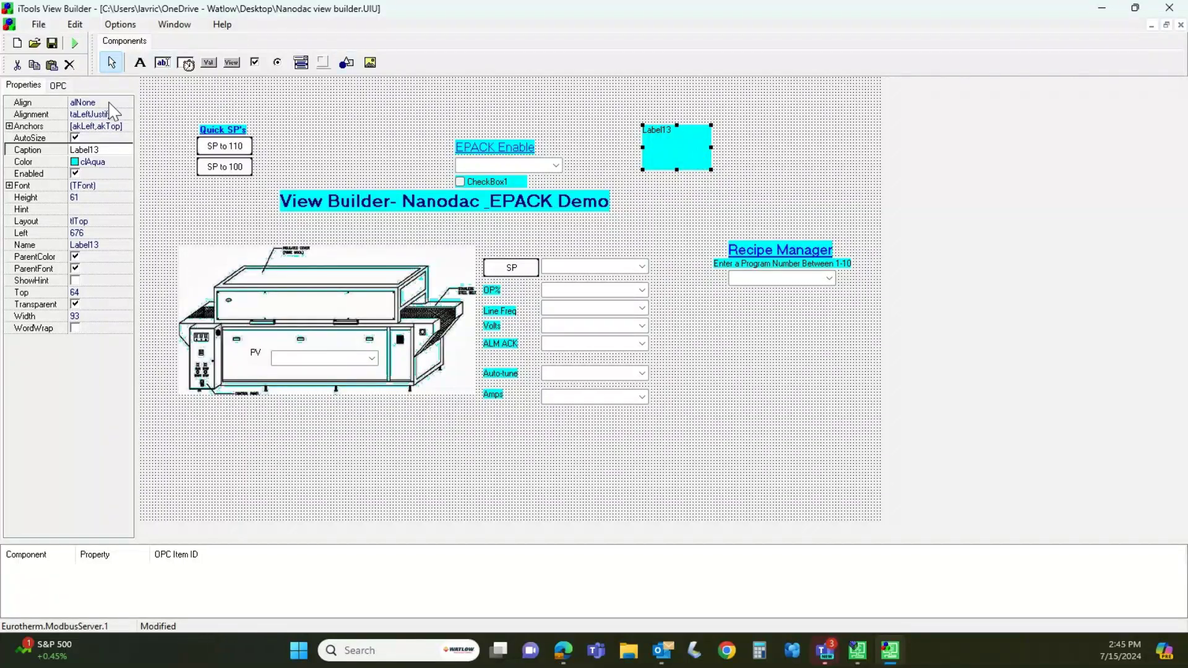
pyautogui.click(58, 86)
pyautogui.click(24, 85)
pyautogui.click(614, 267)
# Try to set the new label's component name to "Test Box".
pyautogui.click(674, 147)
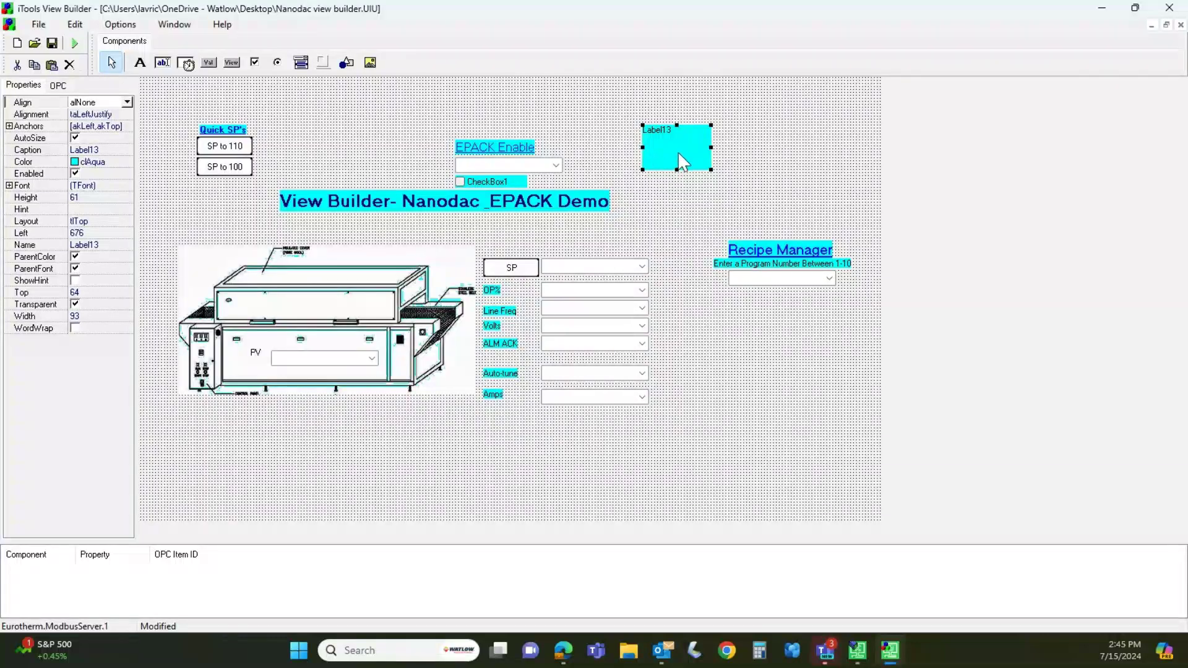
pyautogui.click(112, 248)
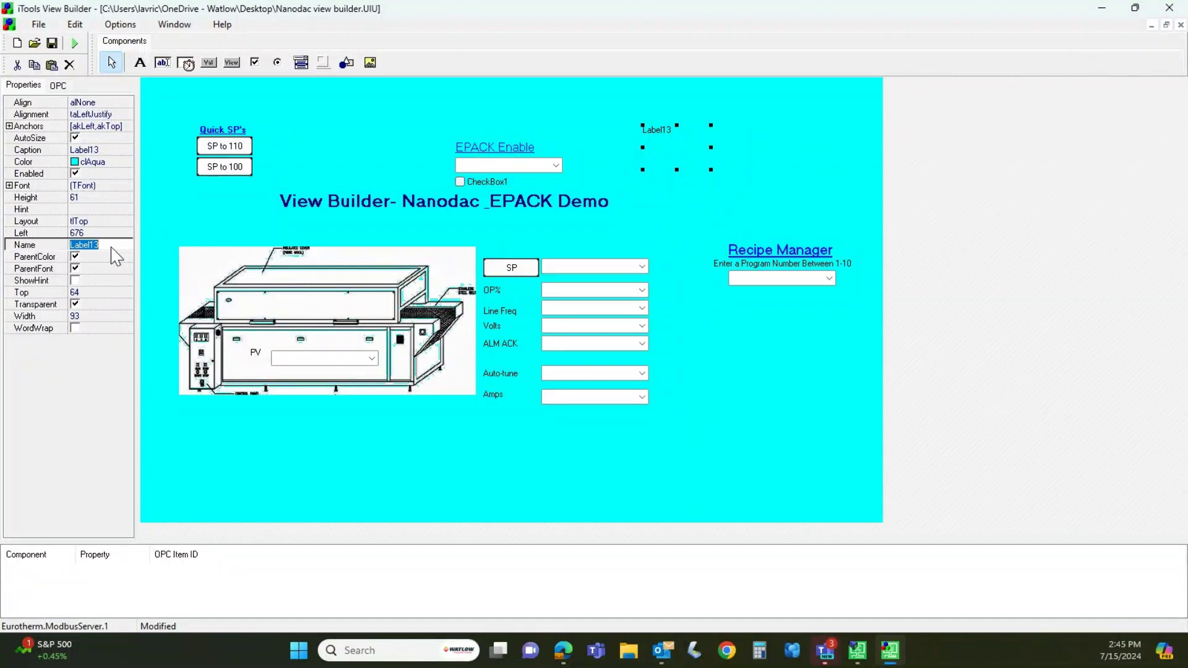
pyautogui.write('Test Box')
pyautogui.press('Return')
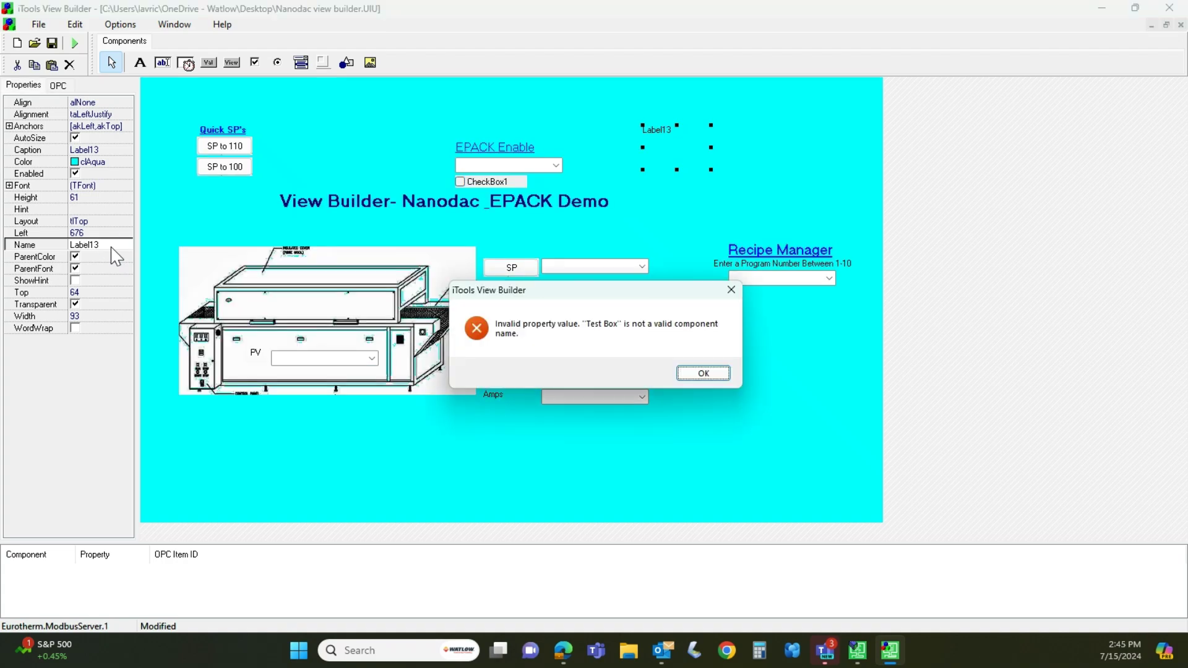
pyautogui.click(702, 373)
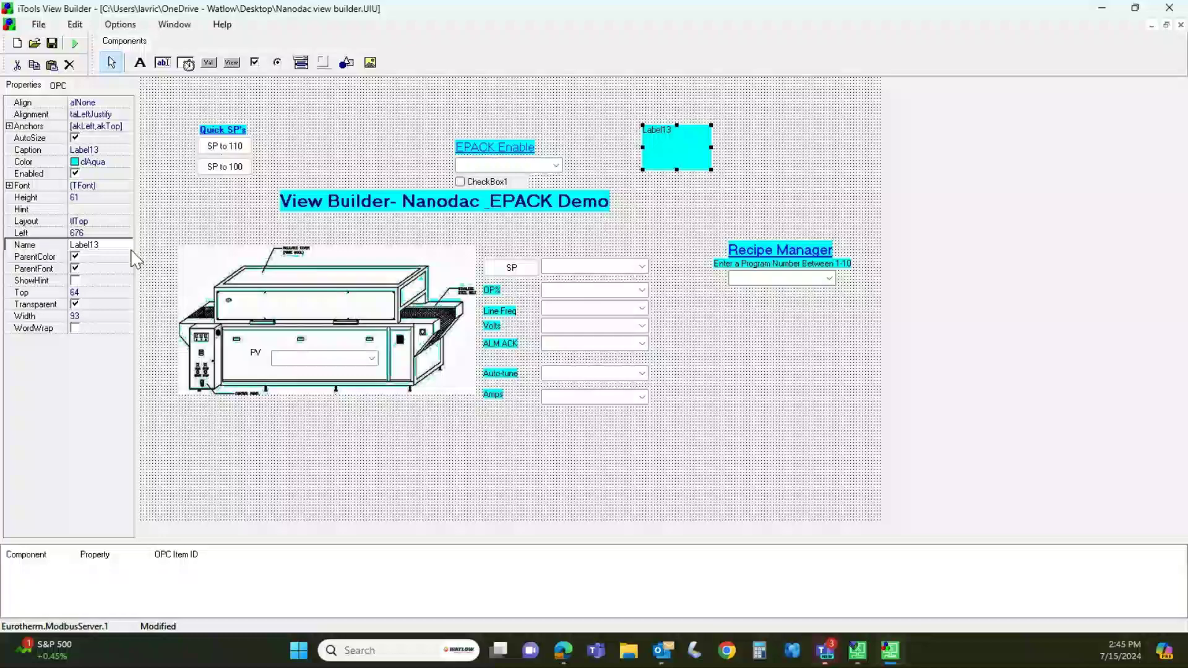
pyautogui.click(112, 245)
pyautogui.write('T')
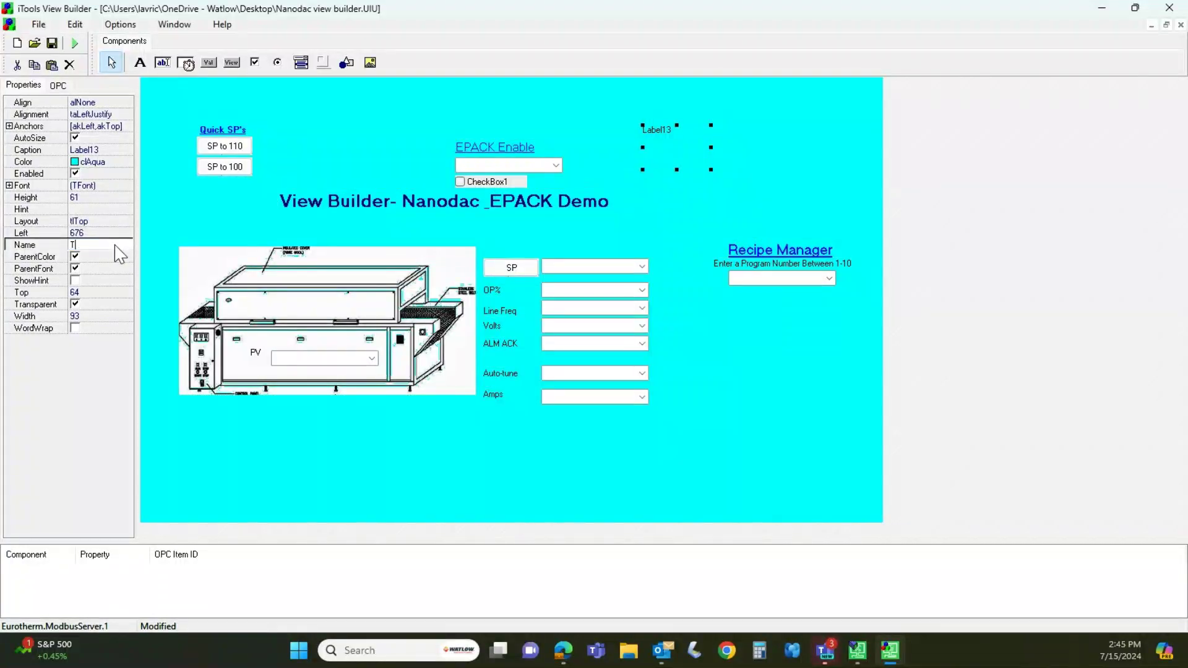
pyautogui.write('est Box')
pyautogui.press('Return')
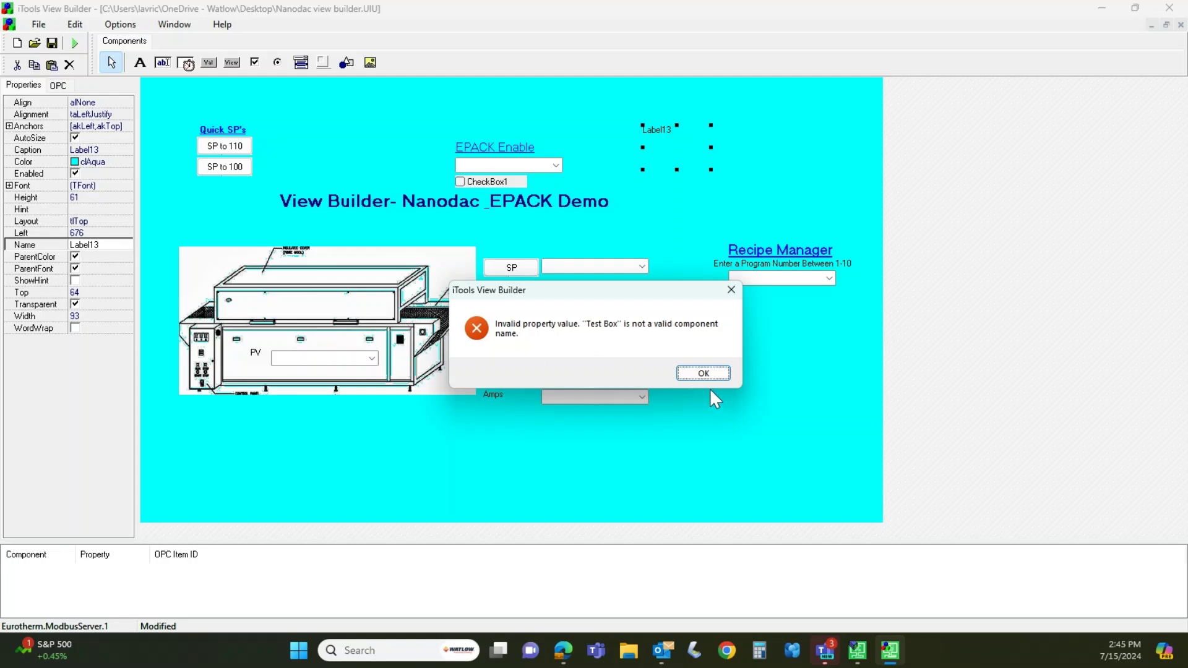
pyautogui.click(703, 373)
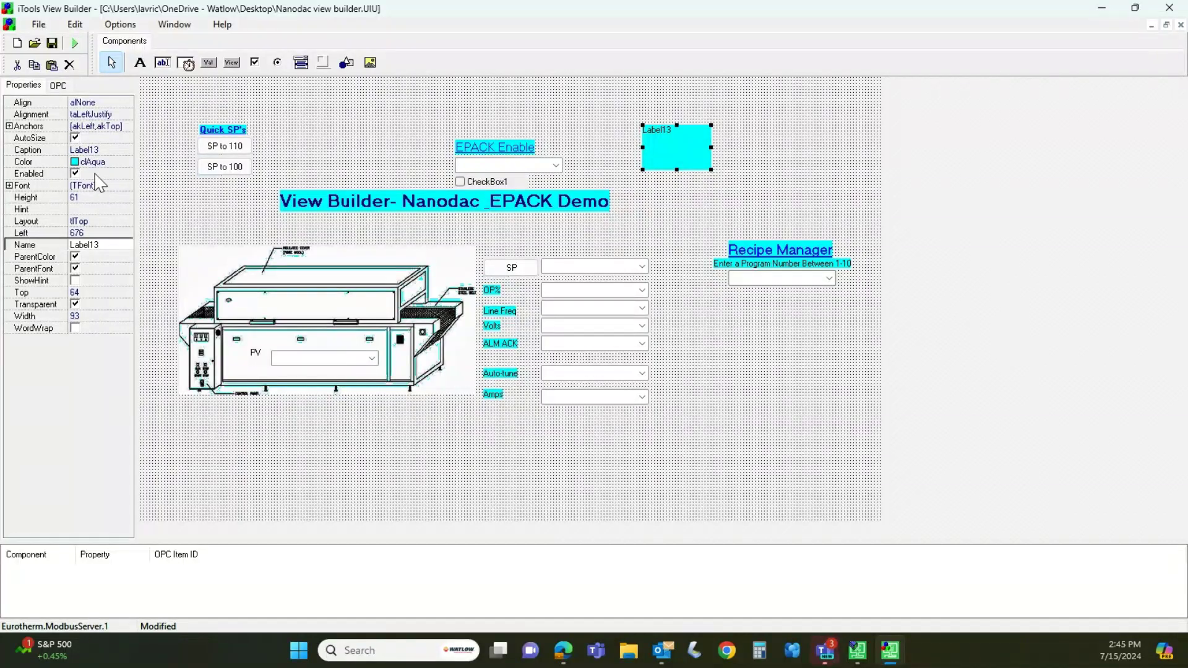
# Set the new label's component name to "Test".
pyautogui.click(106, 244)
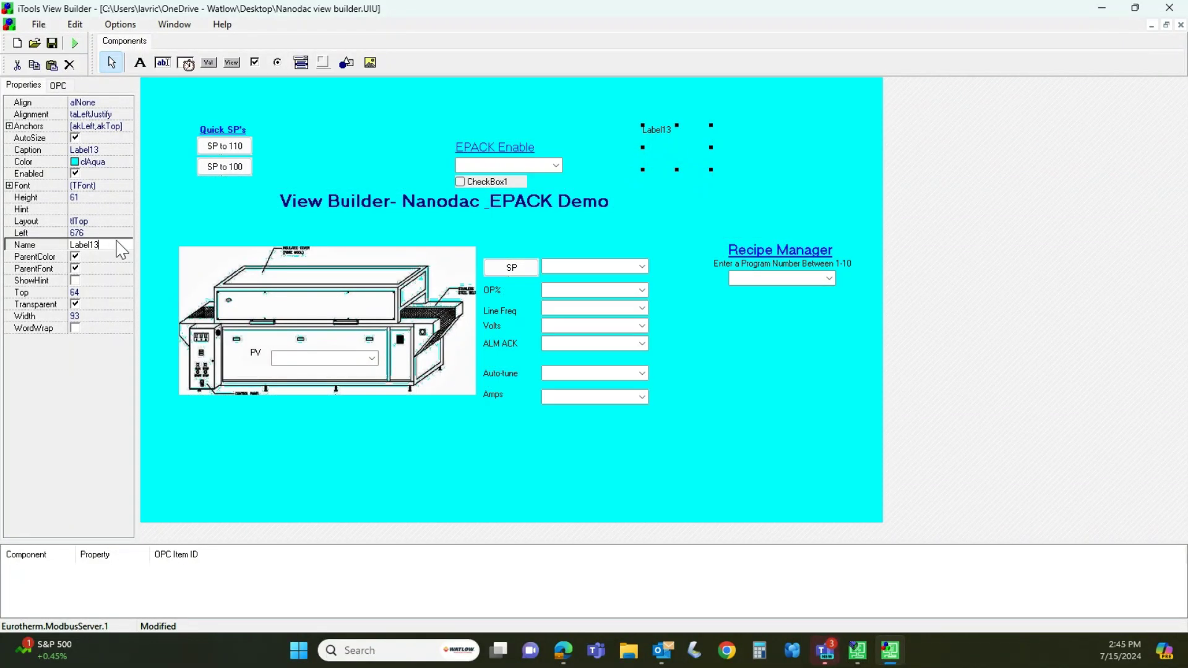
pyautogui.press('BackSpace')
pyautogui.press('BackSpace')
pyautogui.press('BackSpace')
pyautogui.press('BackSpace')
pyautogui.press('BackSpace')
pyautogui.press('BackSpace')
pyautogui.press('BackSpace')
pyautogui.write('Test')
pyautogui.press('Return')
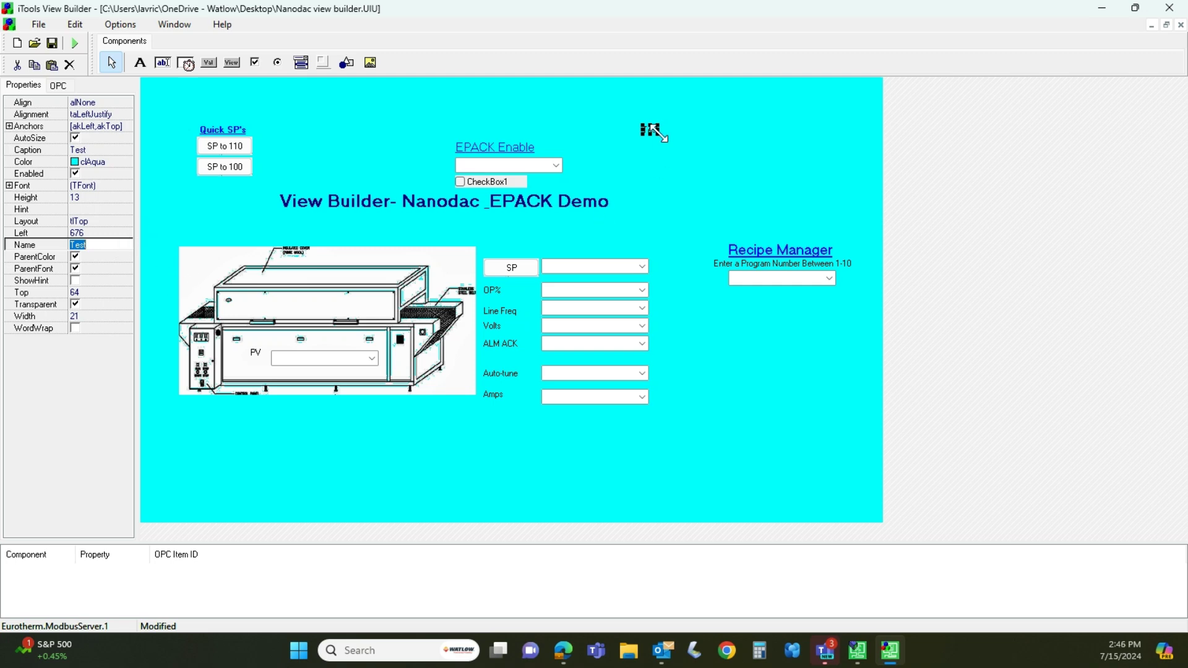
# Enlarge the Test label to about 77 by 69 and set its color to clNavy.
pyautogui.moveTo(689, 165); pyautogui.dragTo(696, 182)
pyautogui.click(120, 163)
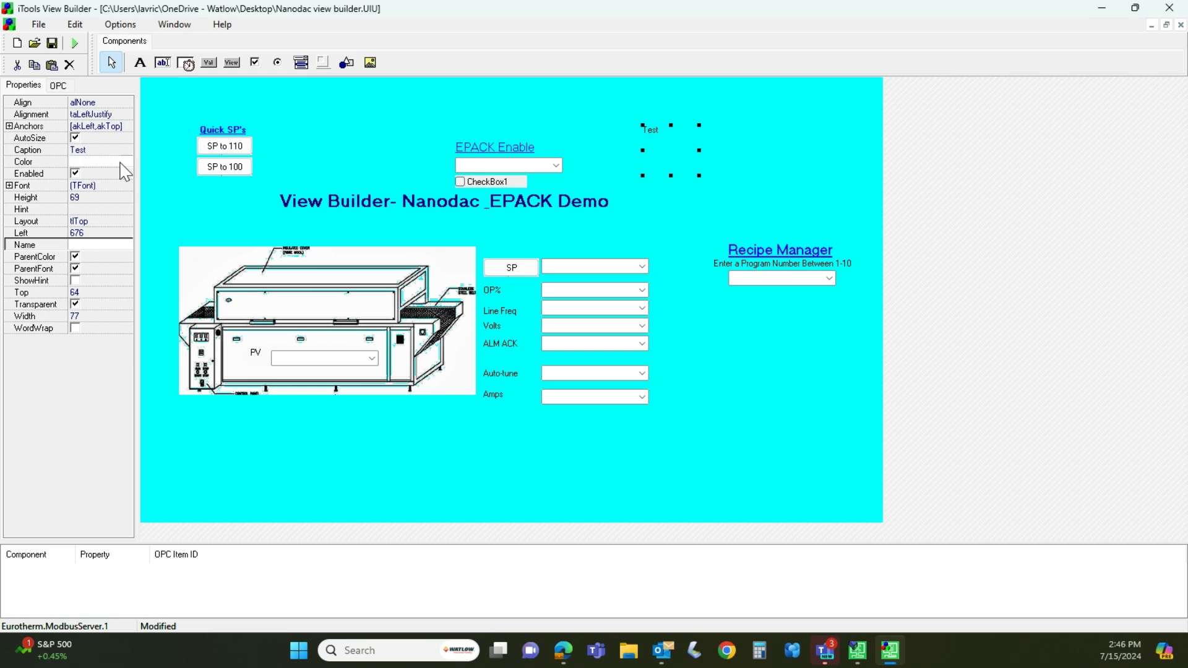
pyautogui.click(127, 161)
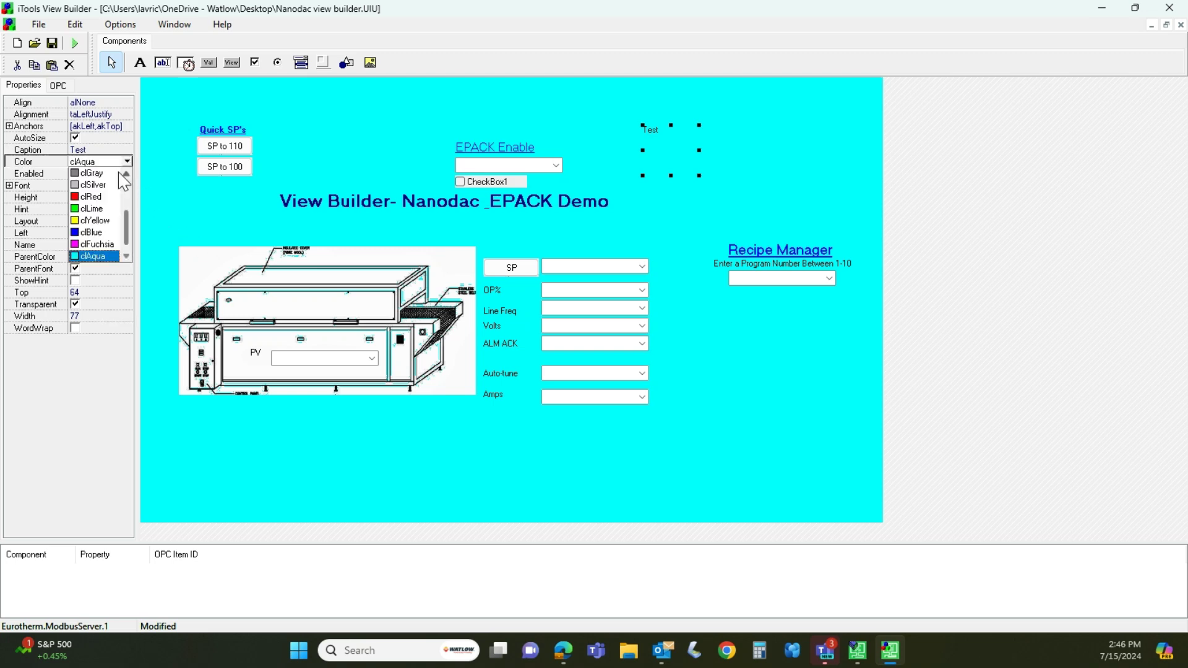
pyautogui.click(99, 209)
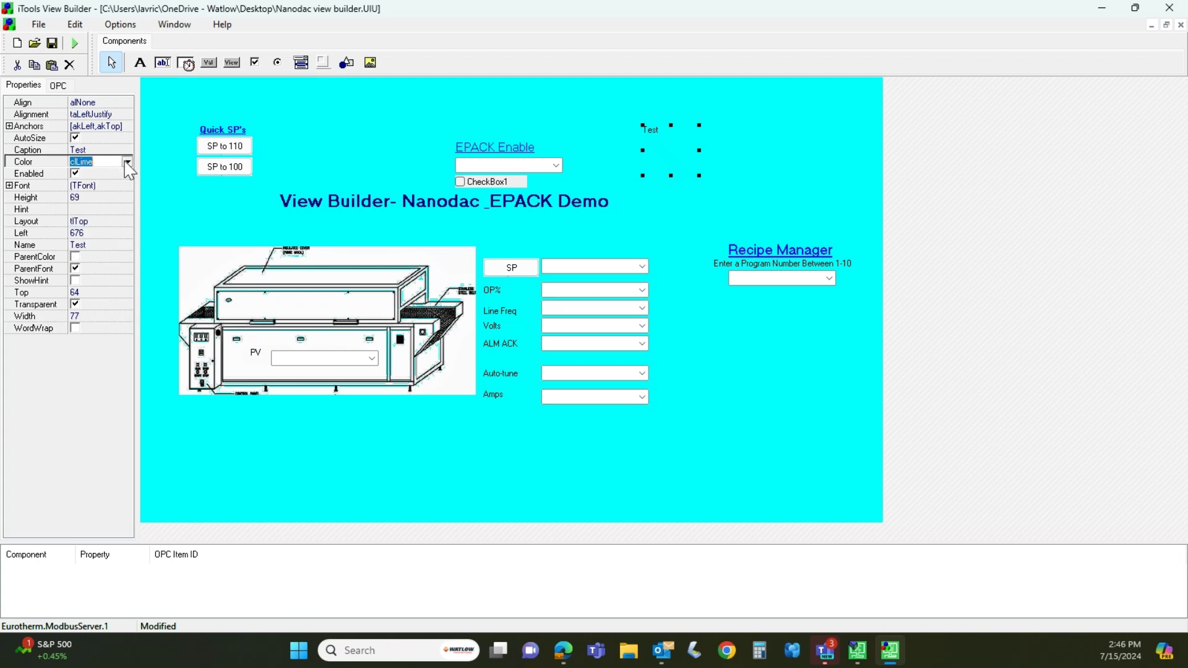
pyautogui.click(127, 162)
pyautogui.click(112, 186)
# Format the Test label's font as MS Sans Serif, Bold Oblique, size 14, in red.
pyautogui.click(107, 186)
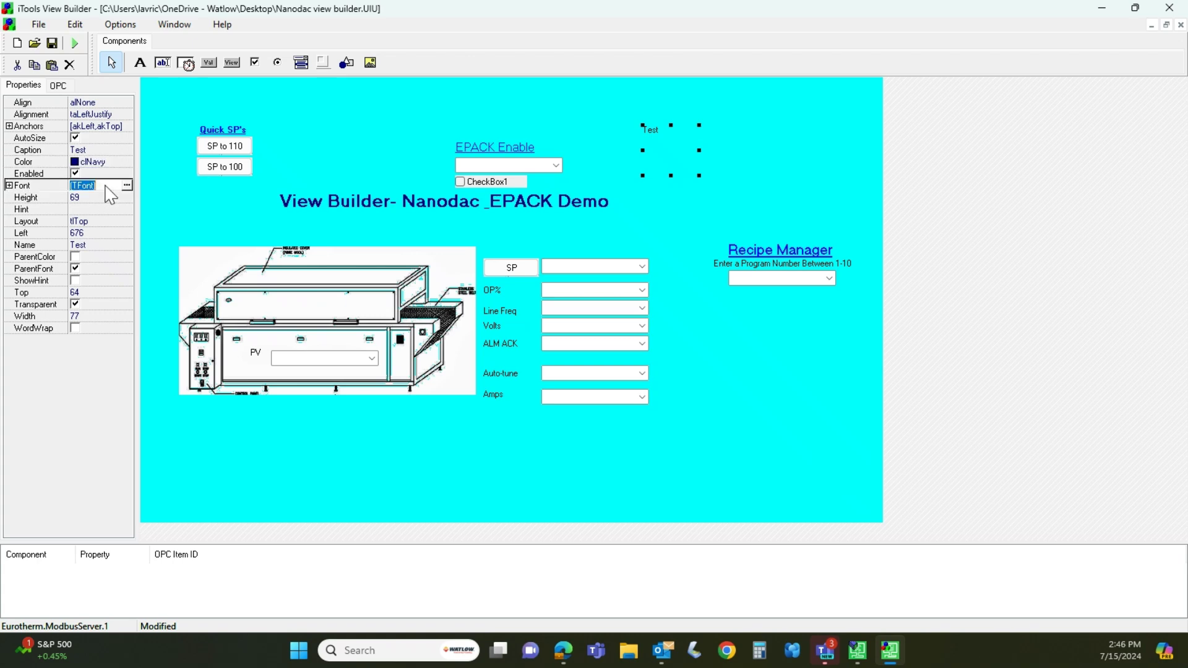
pyautogui.click(127, 185)
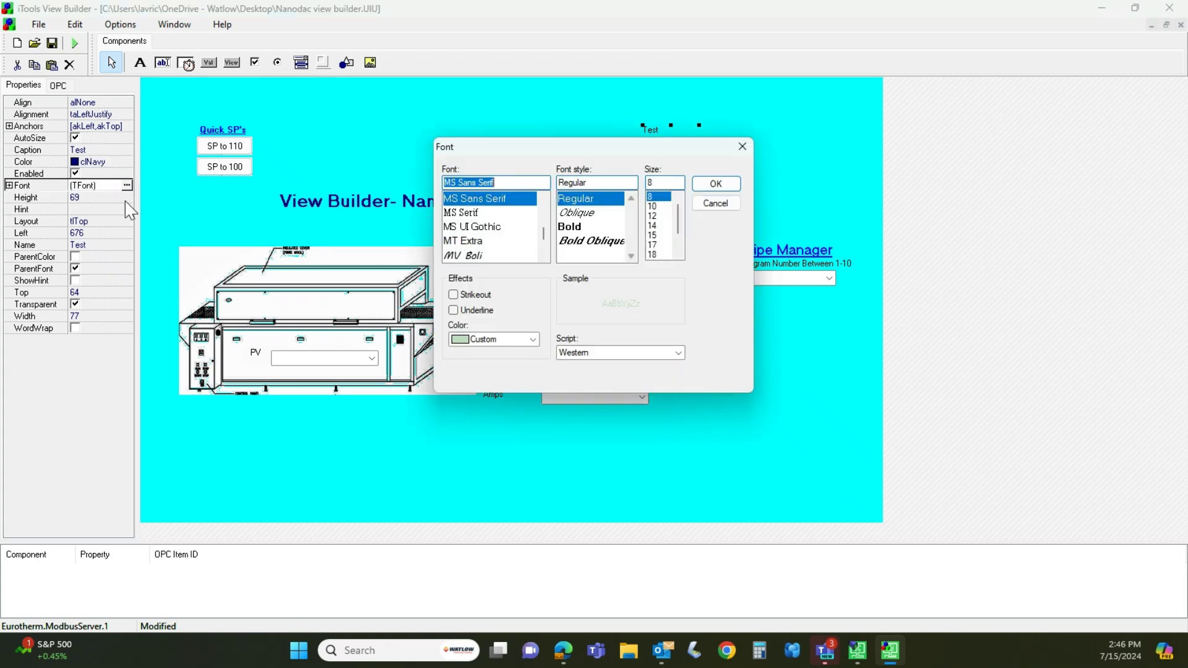
pyautogui.click(582, 227)
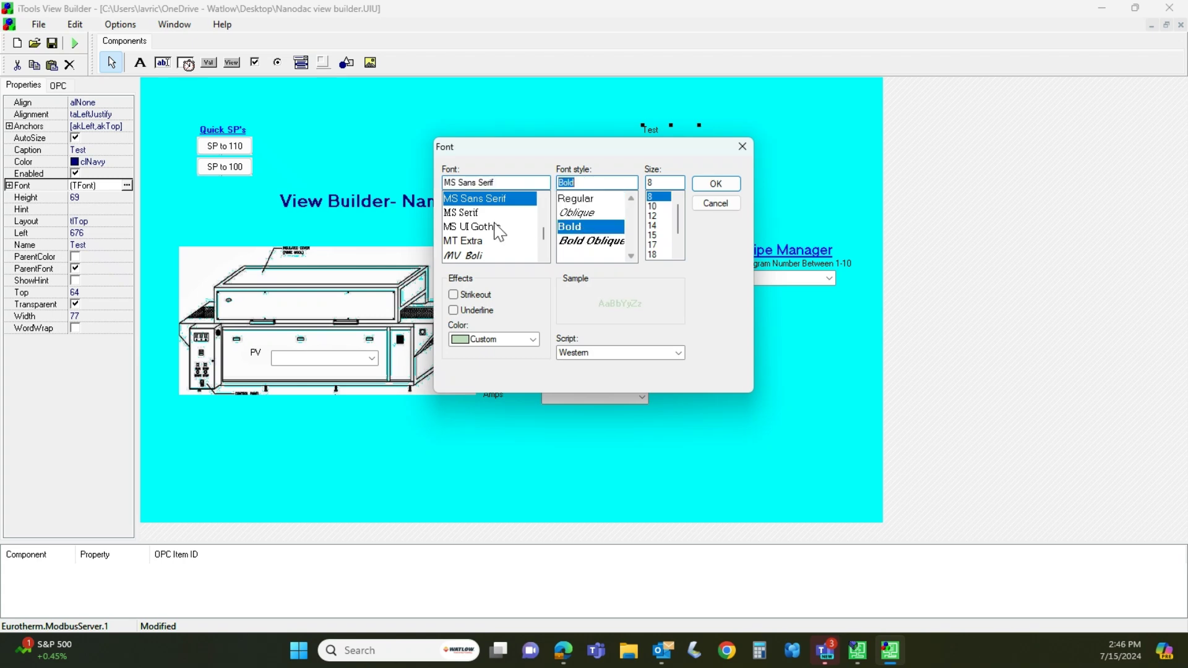
pyautogui.click(576, 242)
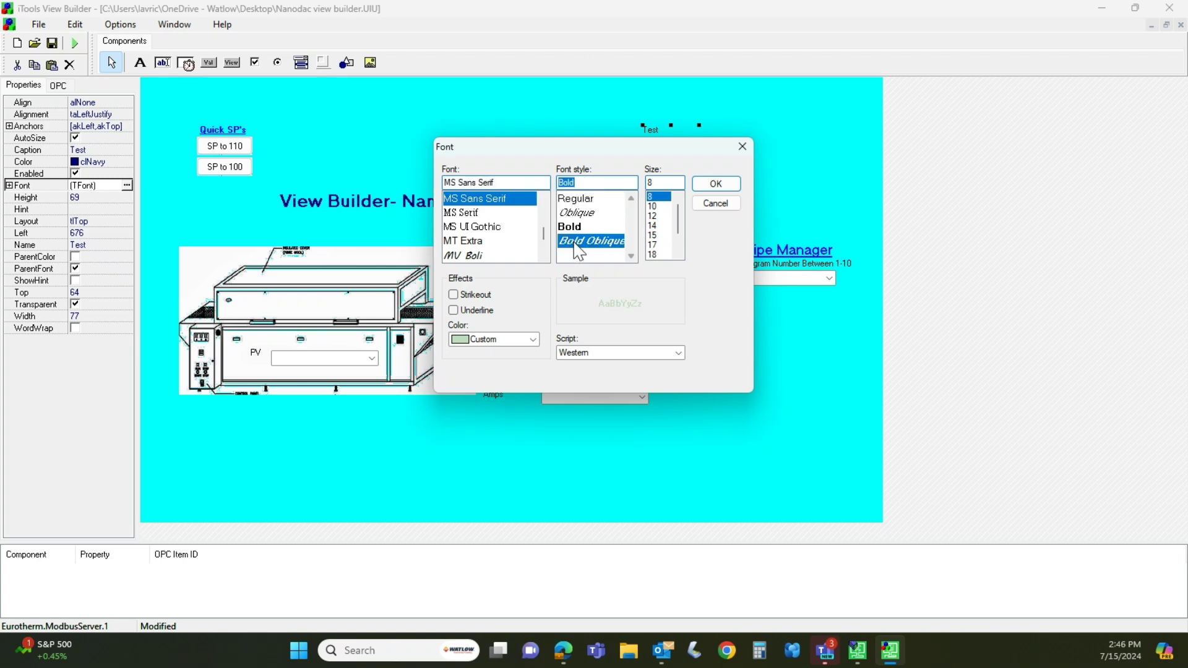
pyautogui.click(656, 226)
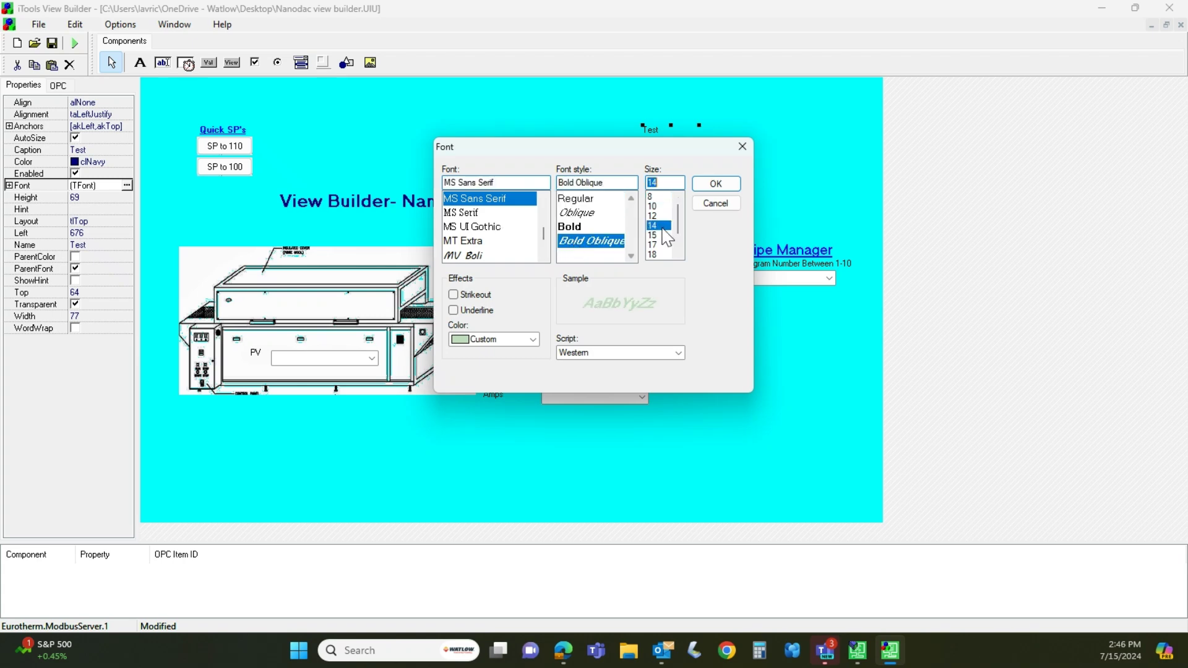
pyautogui.click(532, 340)
pyautogui.click(477, 439)
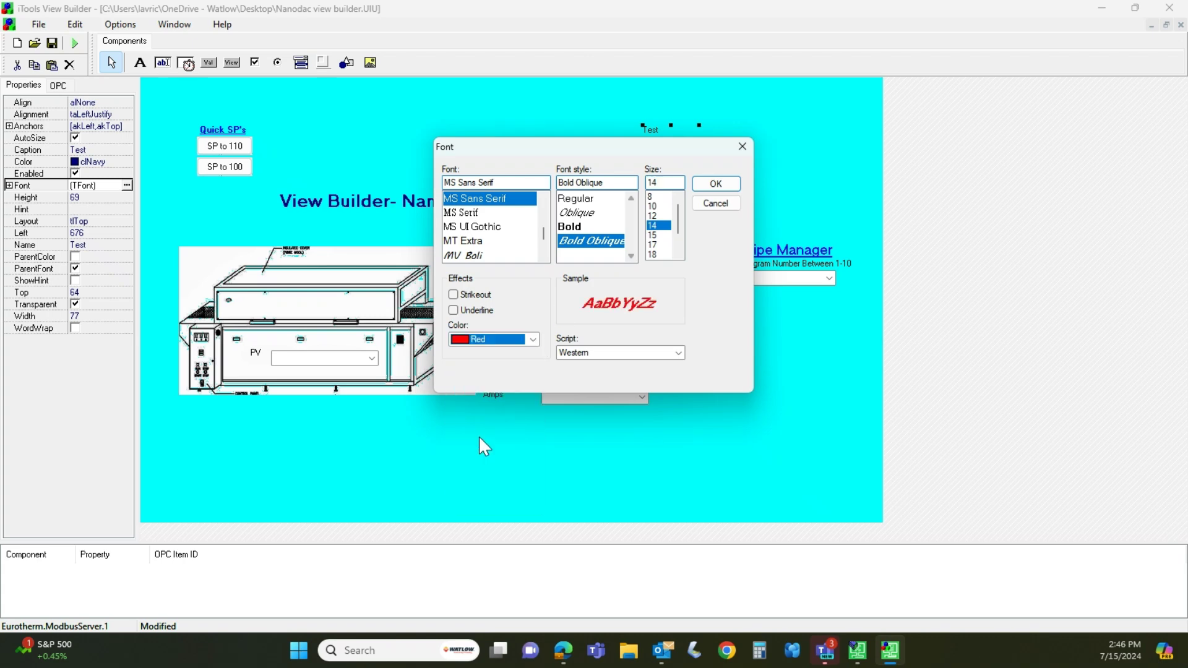
pyautogui.click(715, 184)
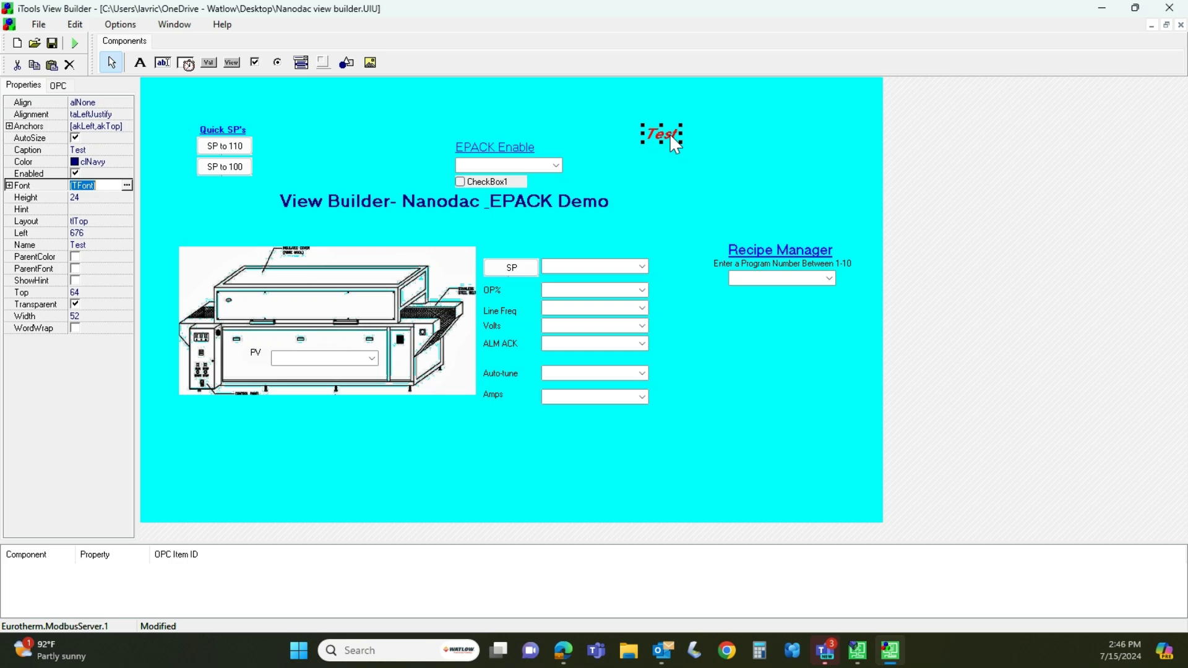
# Delete the Test label from the form.
pyautogui.rightClick(672, 137)
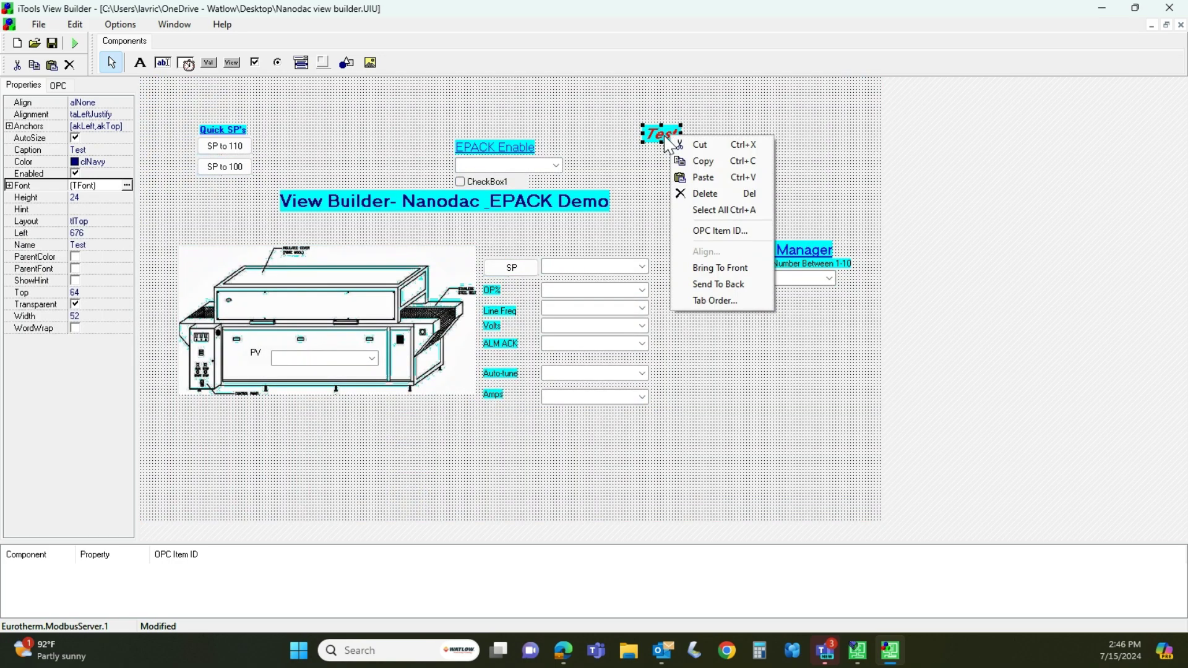
pyautogui.click(704, 193)
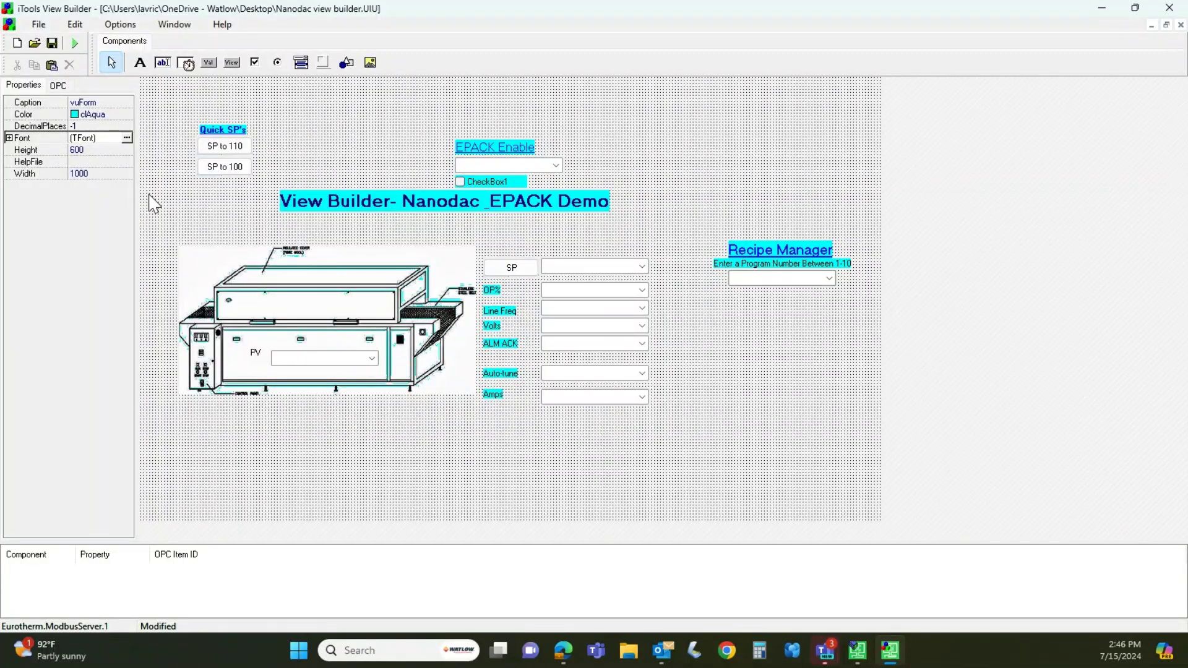
# Place a new default-size value button on the form, above and to the right of the Quick SP's buttons, and delete it again.
pyautogui.click(223, 160)
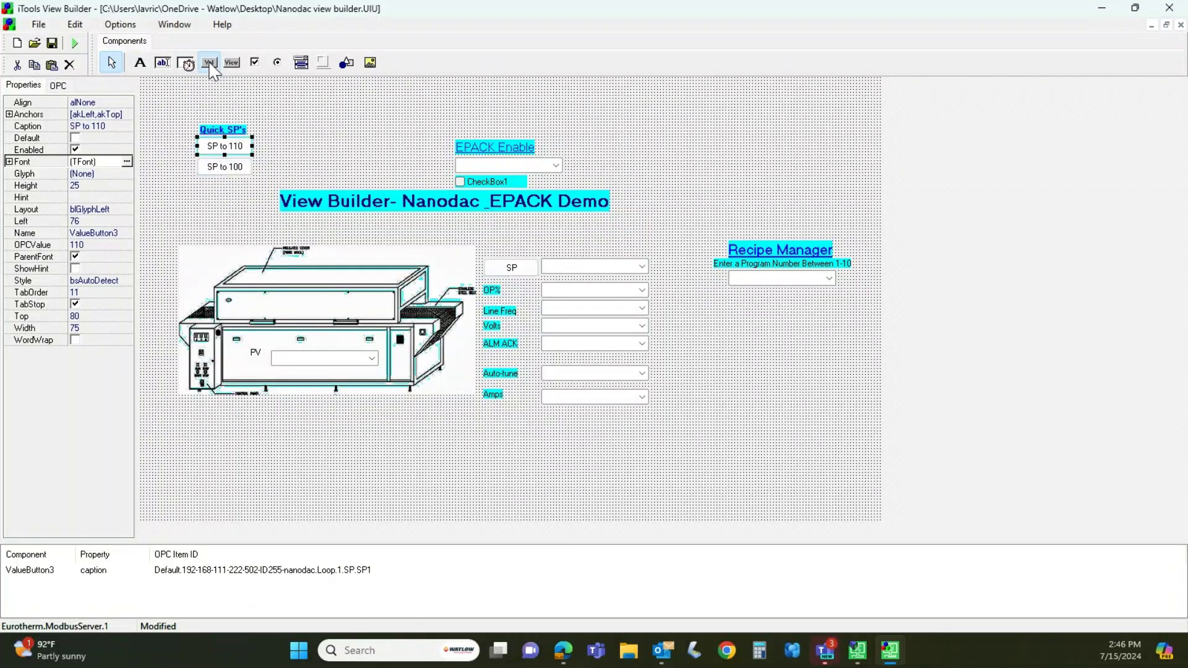
pyautogui.click(337, 122)
pyautogui.click(210, 64)
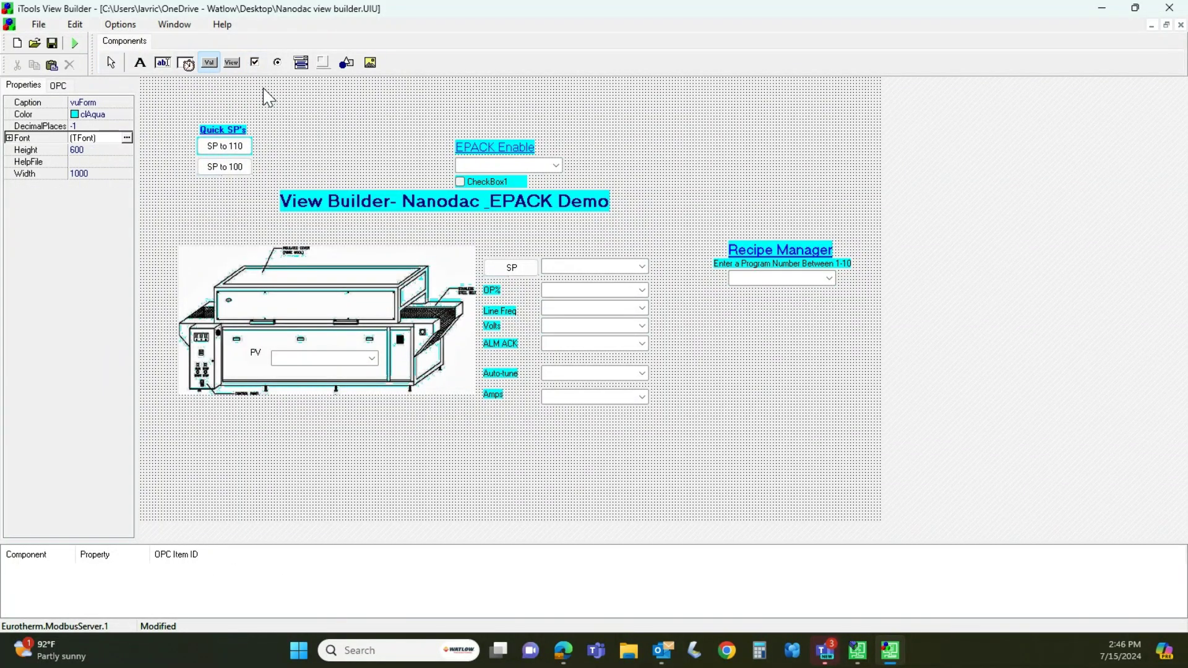
pyautogui.click(286, 102)
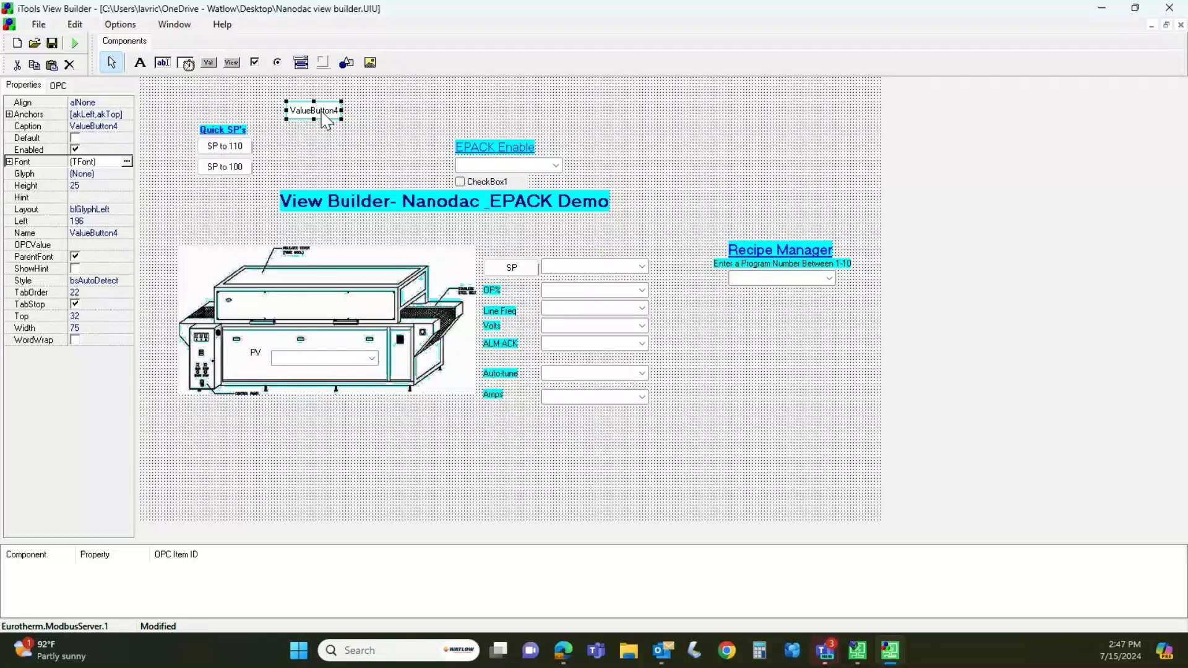
pyautogui.rightClick(324, 120)
pyautogui.click(366, 169)
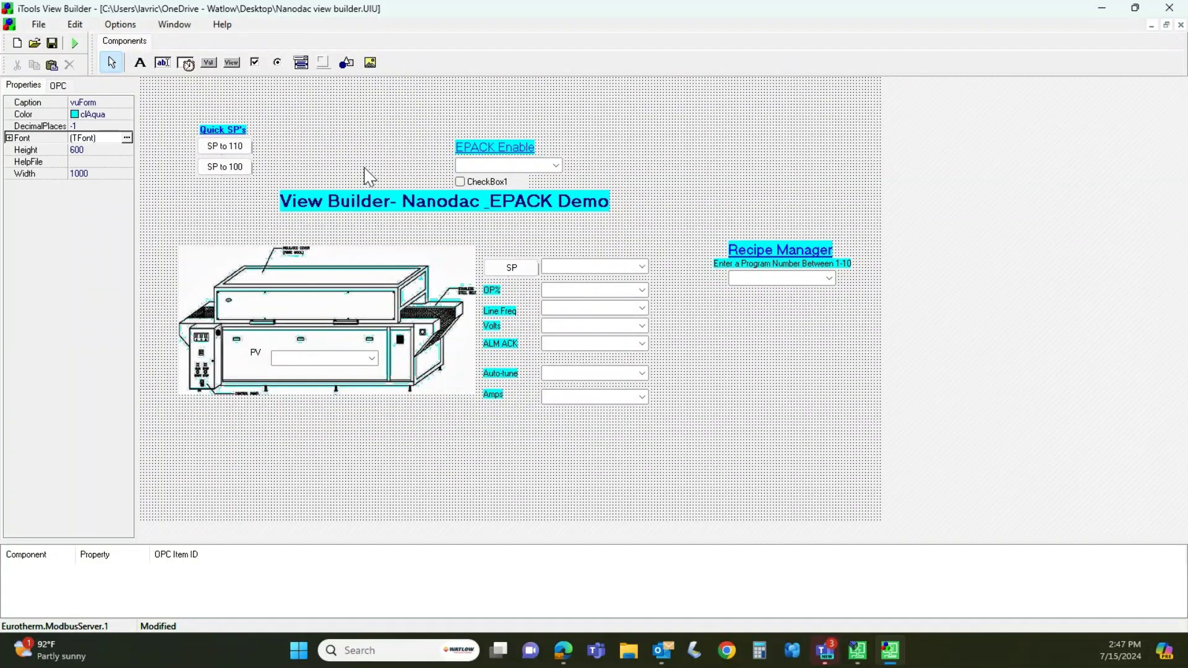
# Examine the Caption and OPCValue properties of the SP to 110 and SP to 100 buttons, and the SP to 100 button's font settings.
pyautogui.click(223, 153)
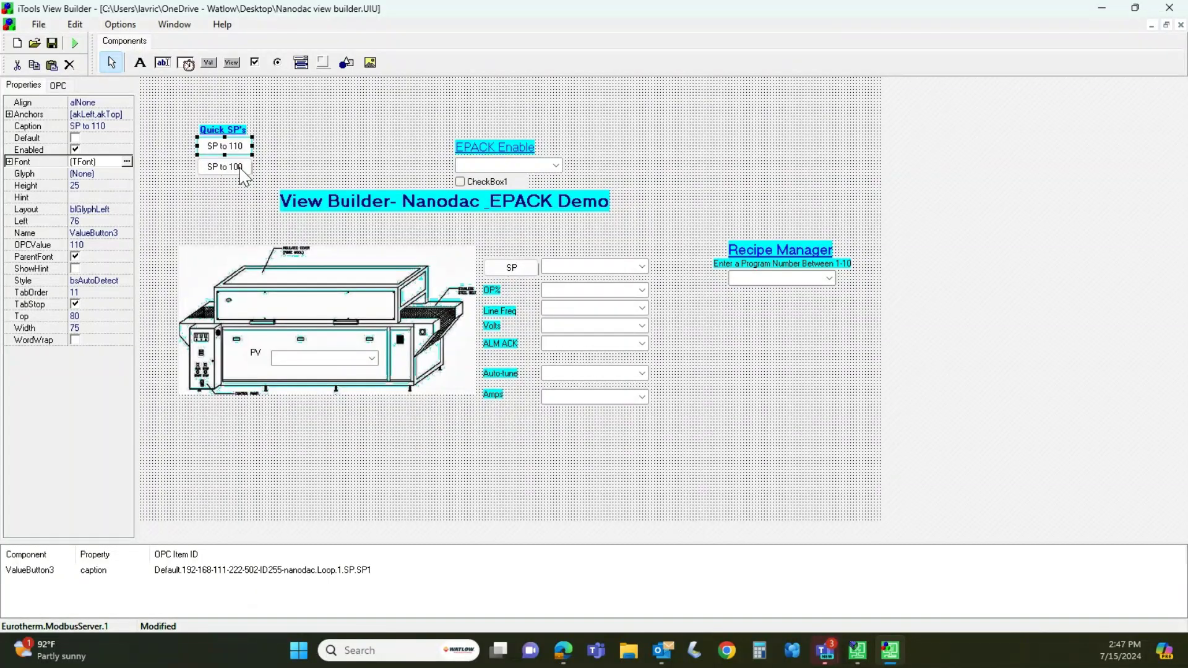
pyautogui.click(124, 126)
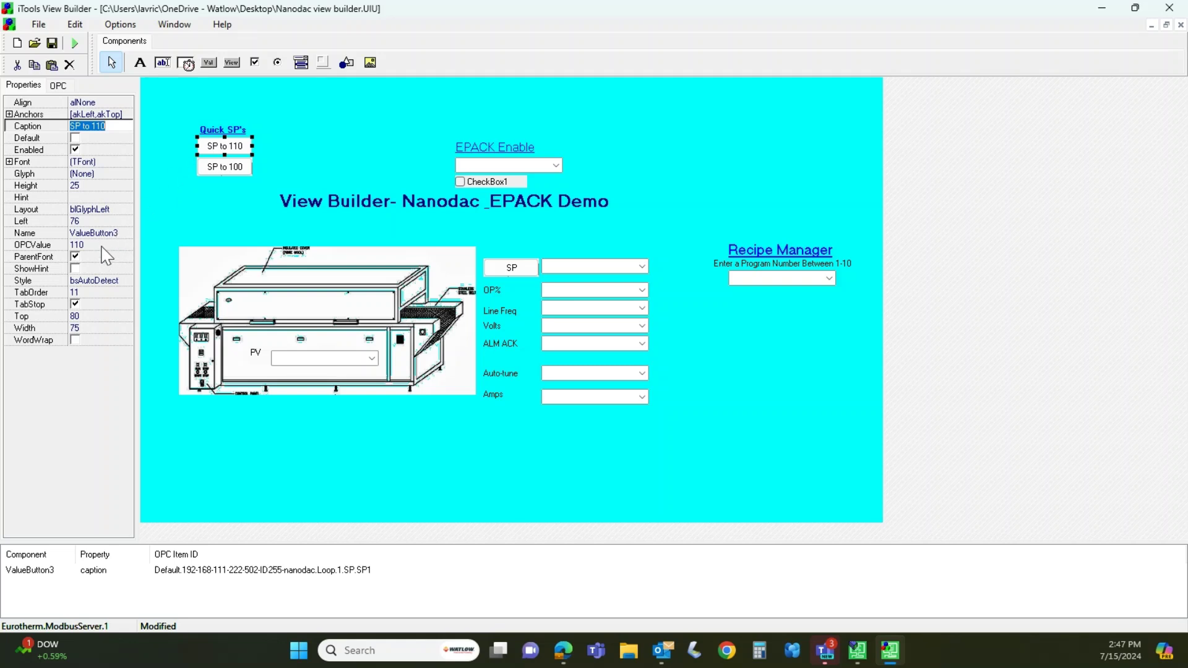
pyautogui.click(102, 247)
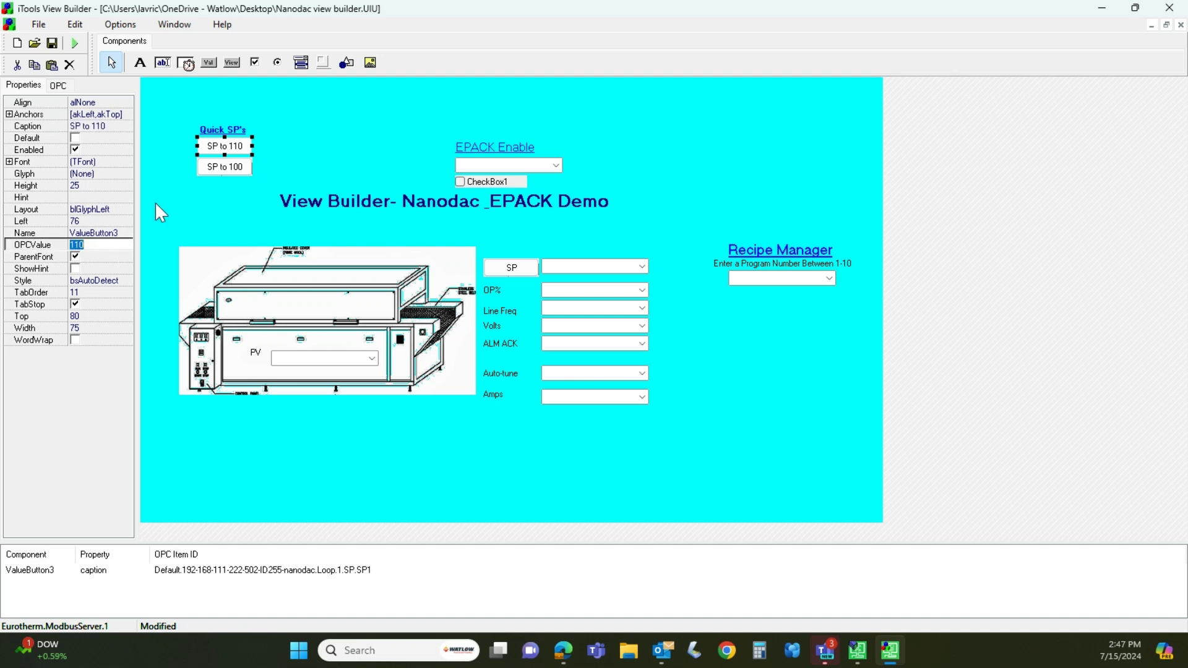
pyautogui.click(223, 168)
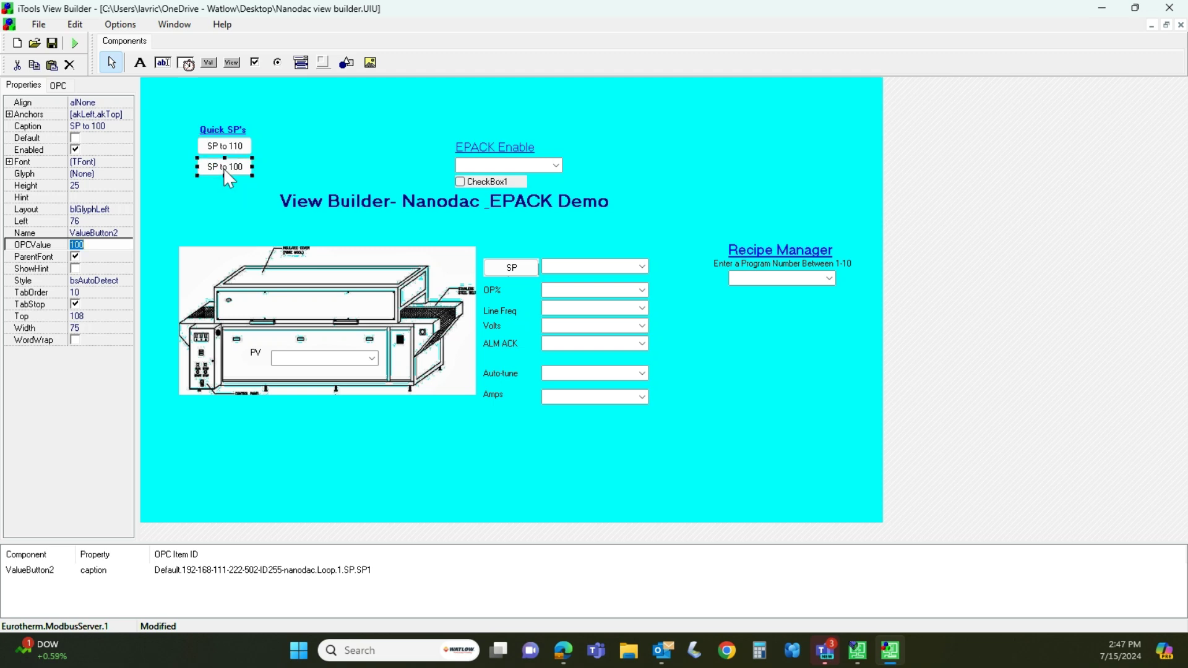
pyautogui.click(117, 127)
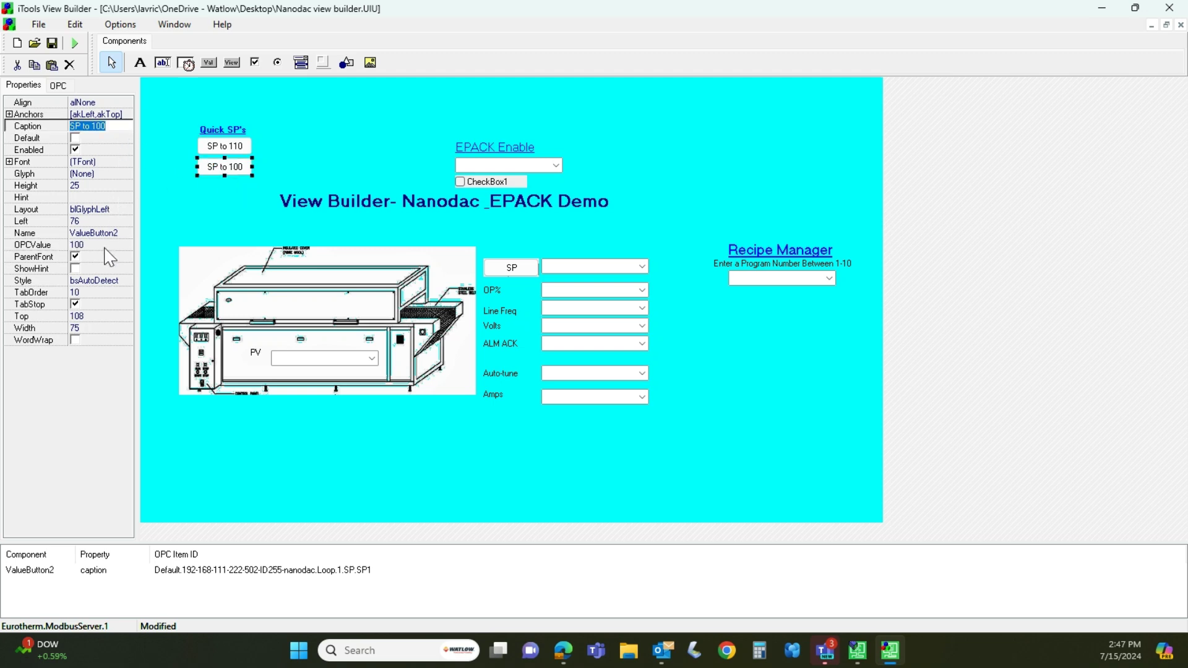
pyautogui.click(105, 247)
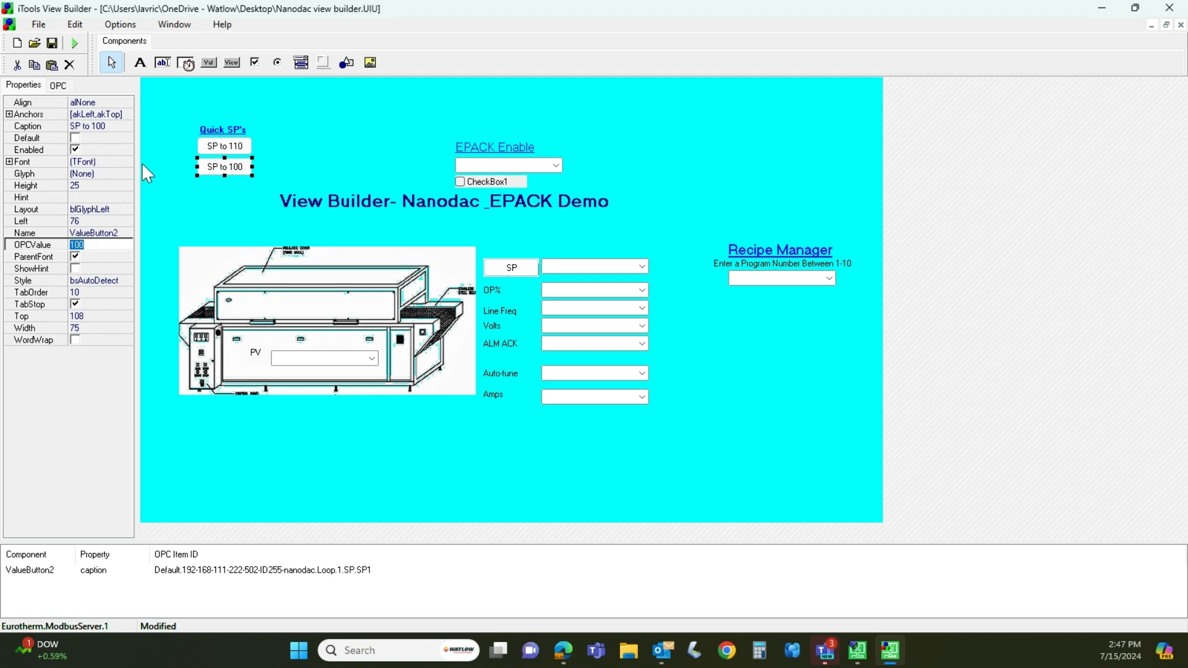
pyautogui.click(9, 162)
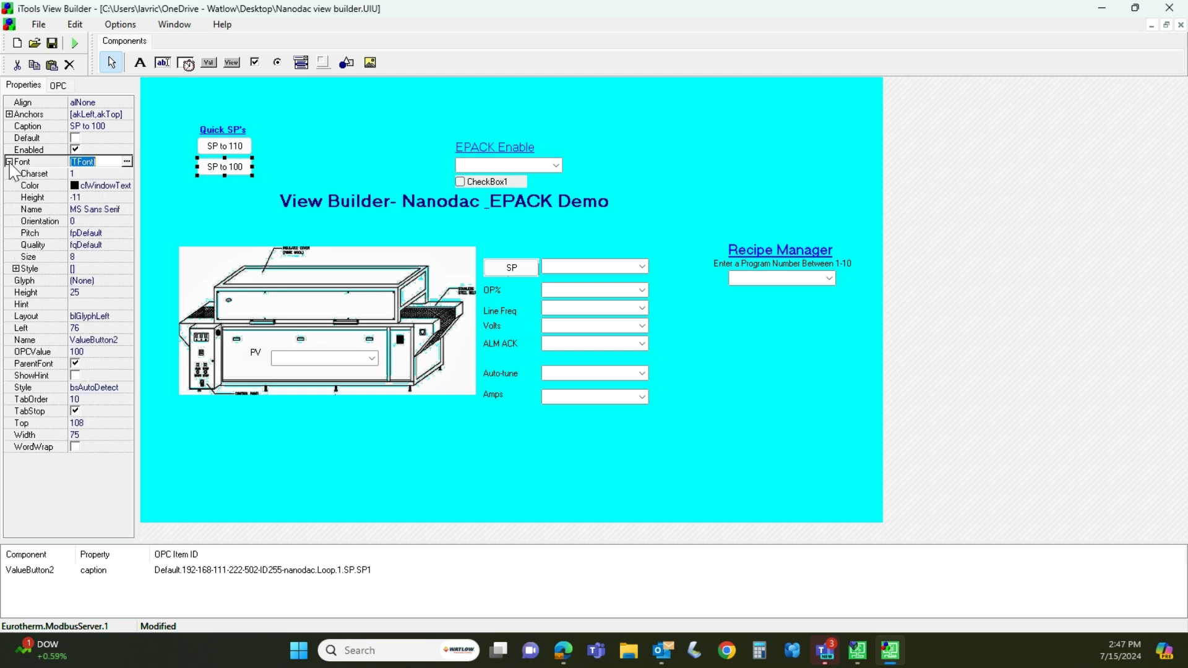
pyautogui.click(8, 162)
# For the SP to 110 button, expand the Default nanodac device's OPC tree to the Loop 1 SP parameters and widen the tree to show full names.
pyautogui.click(215, 150)
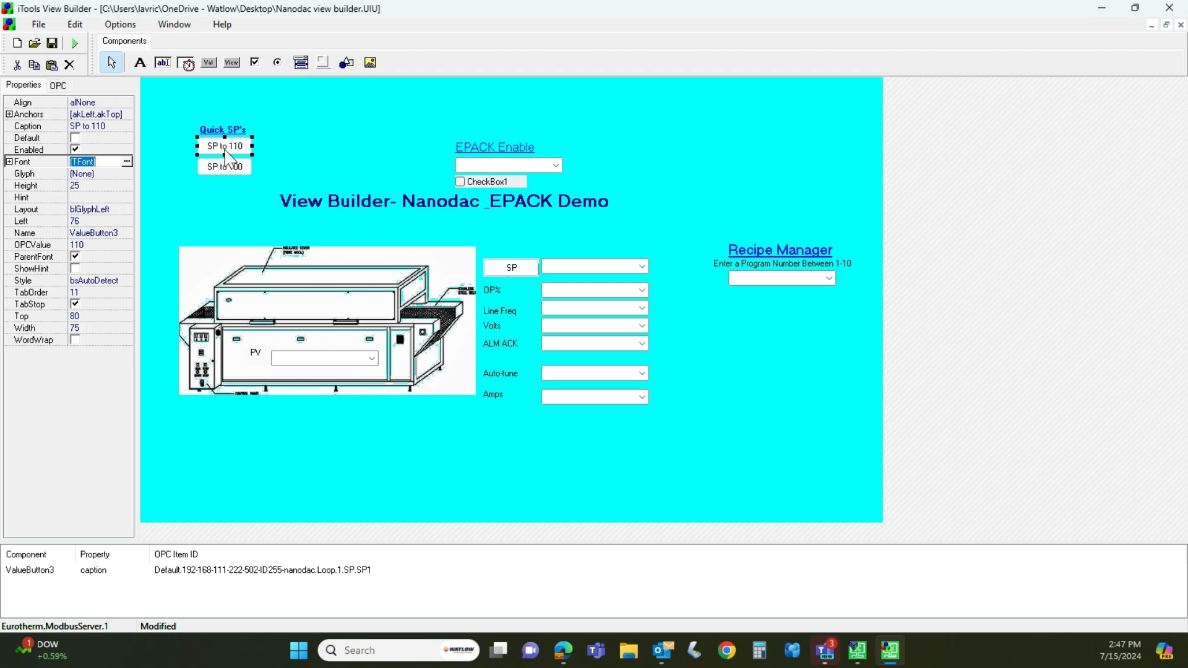
pyautogui.click(58, 86)
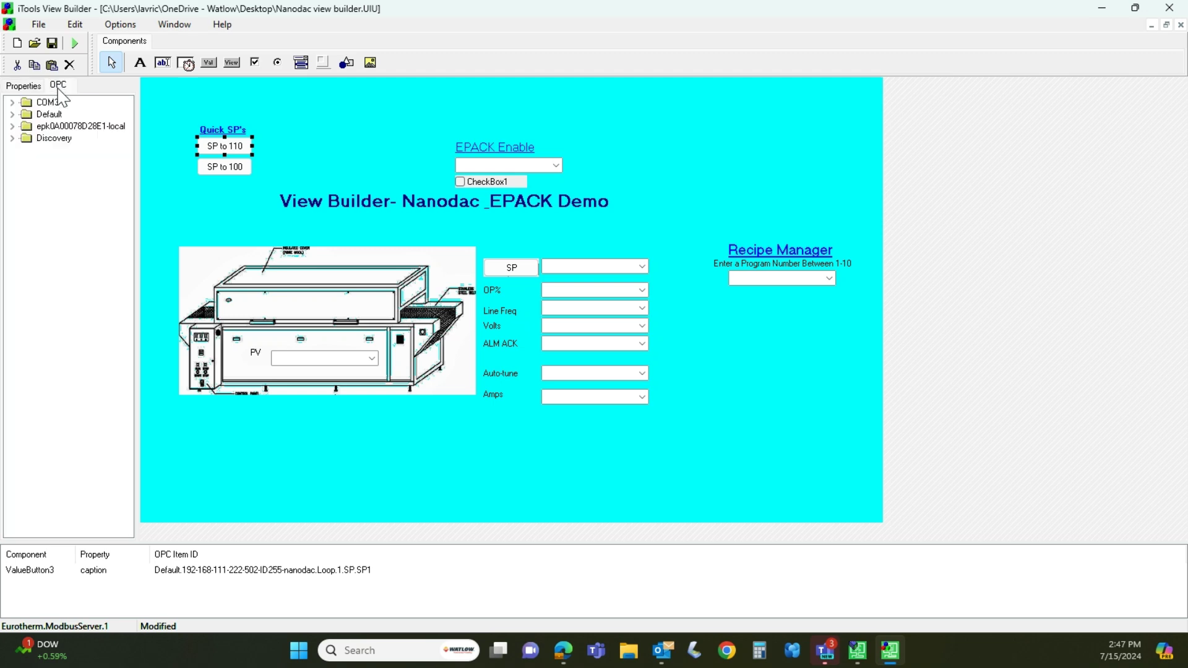
pyautogui.click(11, 114)
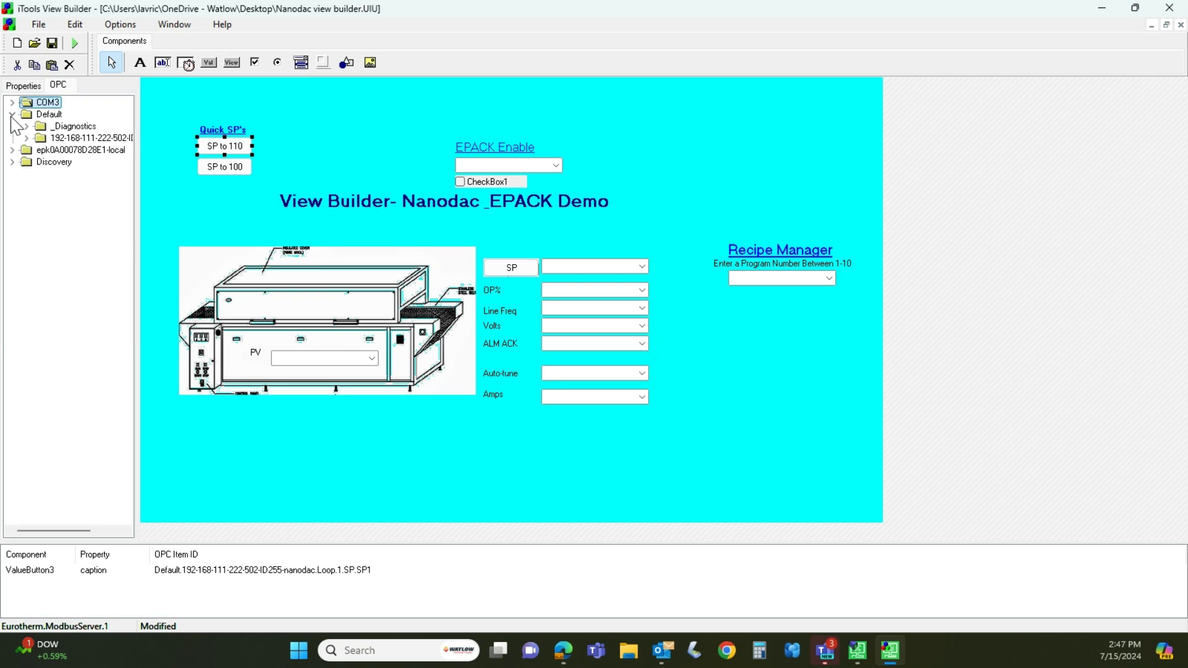
pyautogui.click(27, 139)
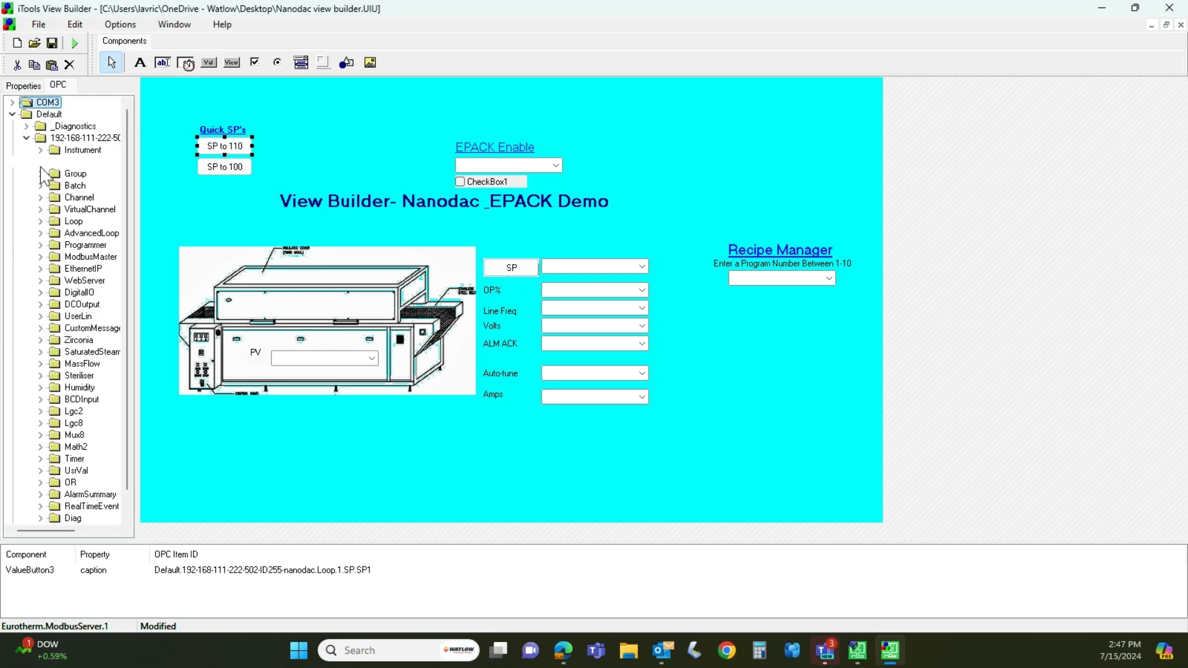
pyautogui.click(40, 222)
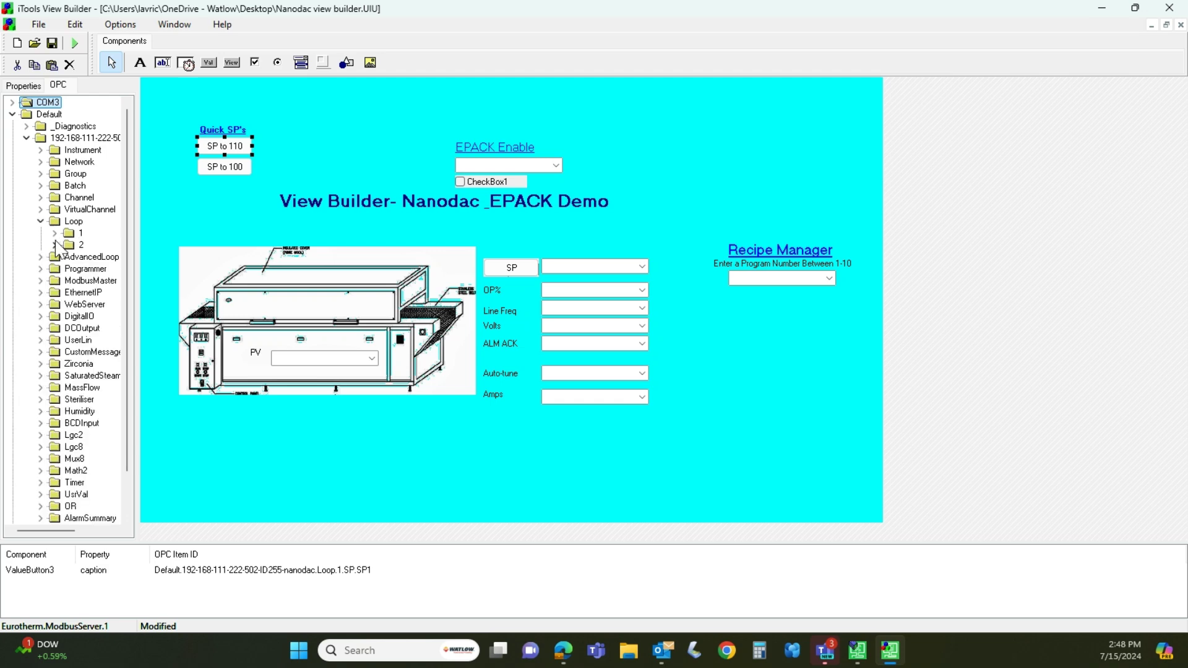
pyautogui.click(56, 233)
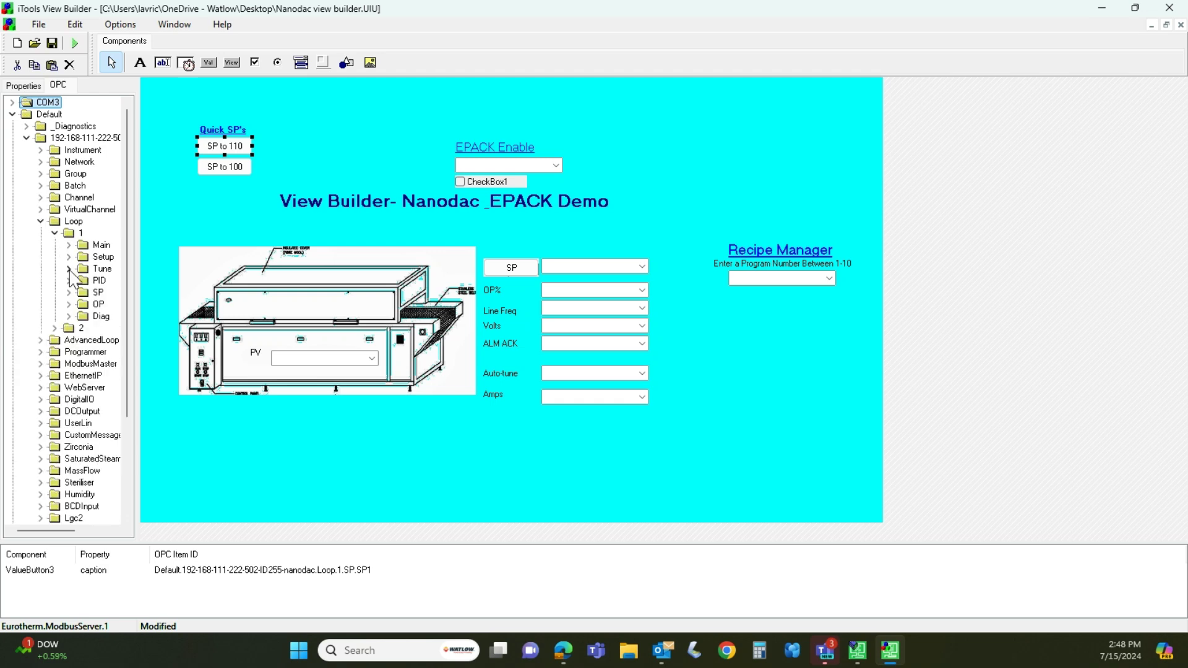
pyautogui.click(68, 292)
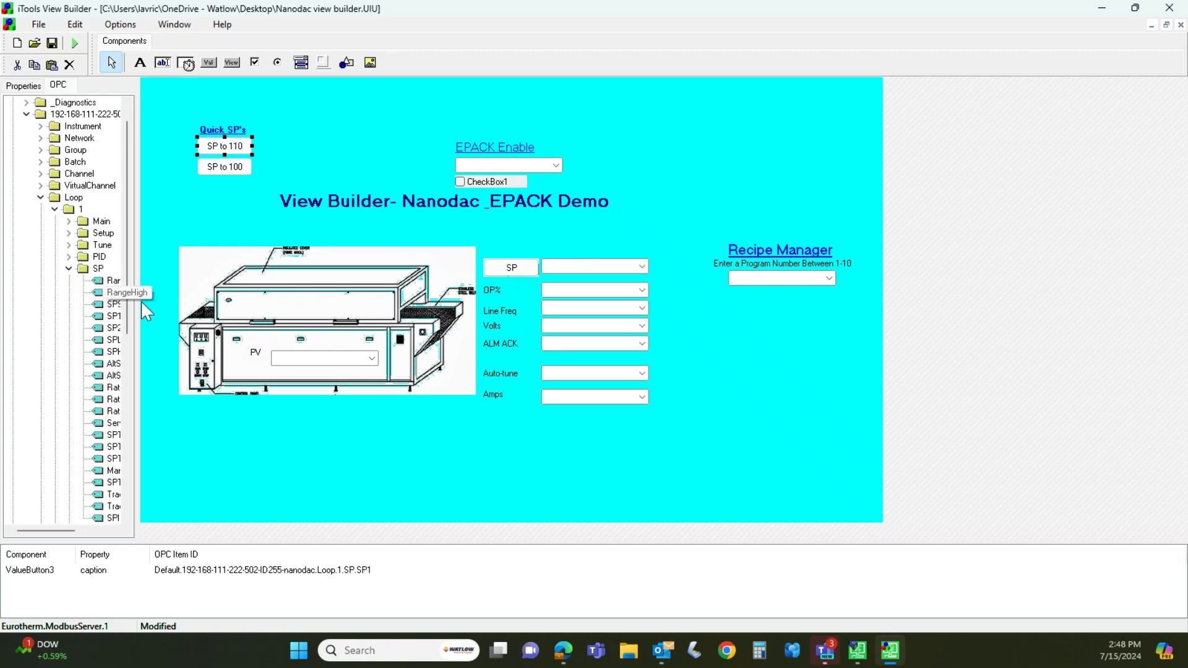
pyautogui.moveTo(139, 301); pyautogui.dragTo(320, 321)
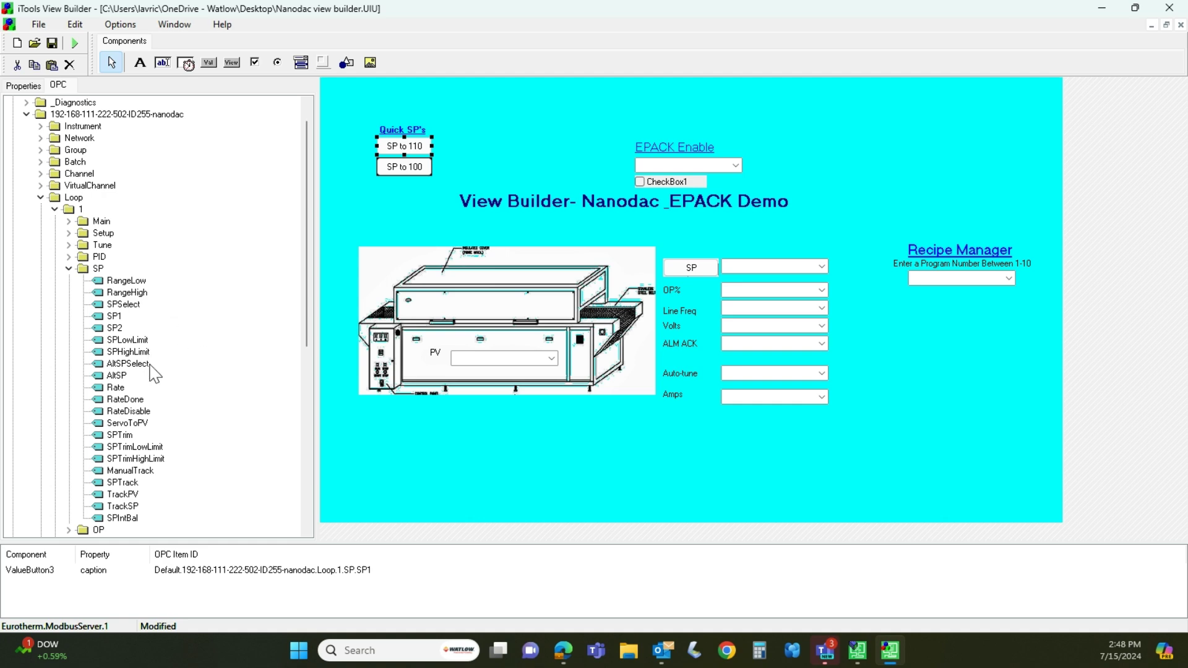
# Assign the Loop 1 SP1 OPC item to the SP to 110 and SP to 100 buttons.
pyautogui.moveTo(105, 316); pyautogui.dragTo(404, 142)
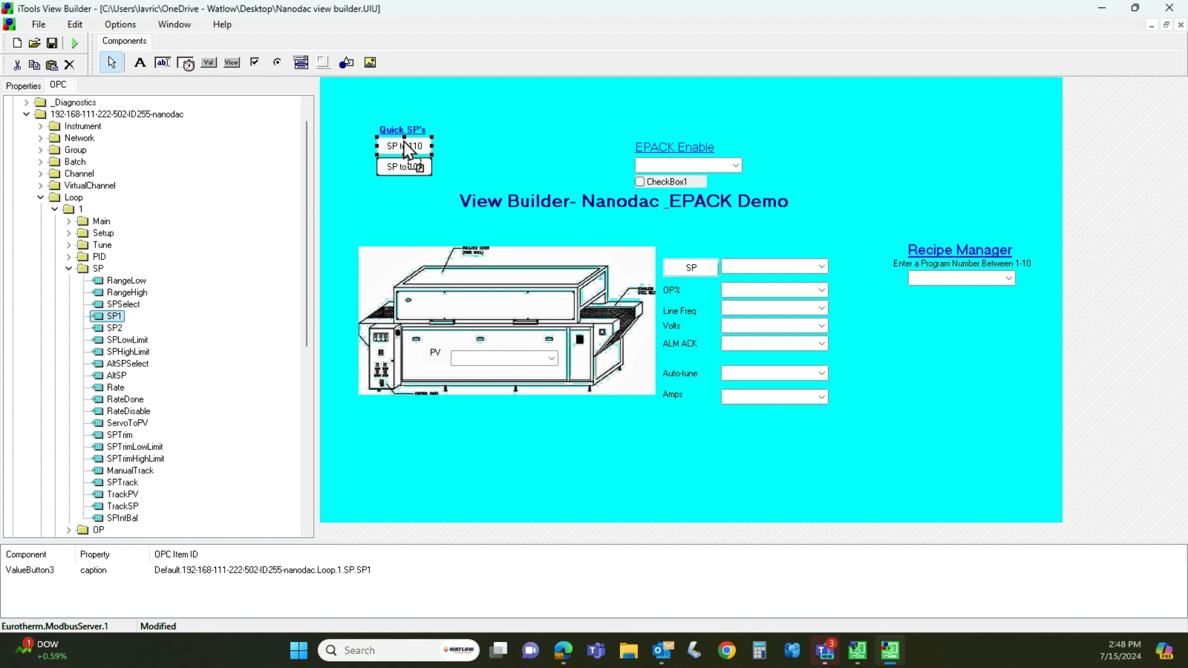
pyautogui.moveTo(404, 142); pyautogui.dragTo(94, 316)
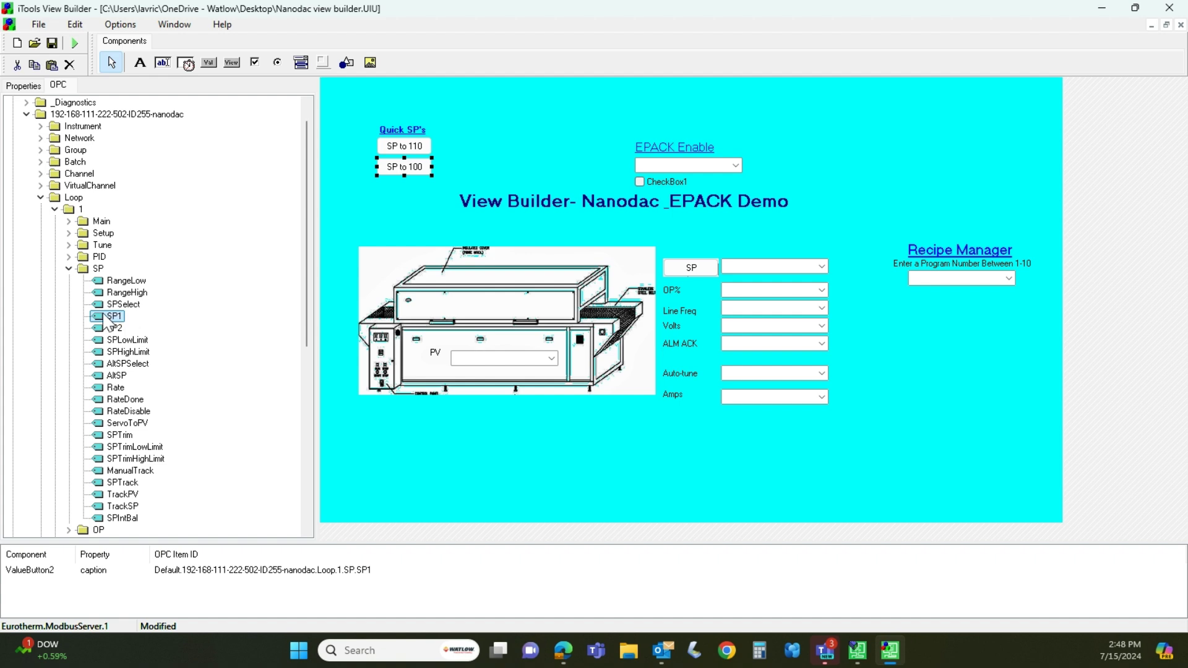
pyautogui.moveTo(107, 318)
pyautogui.mouseDown()
pyautogui.moveTo(397, 167)
pyautogui.moveTo(229, 278)
pyautogui.moveTo(112, 322)
pyautogui.mouseUp()
pyautogui.click(506, 133)
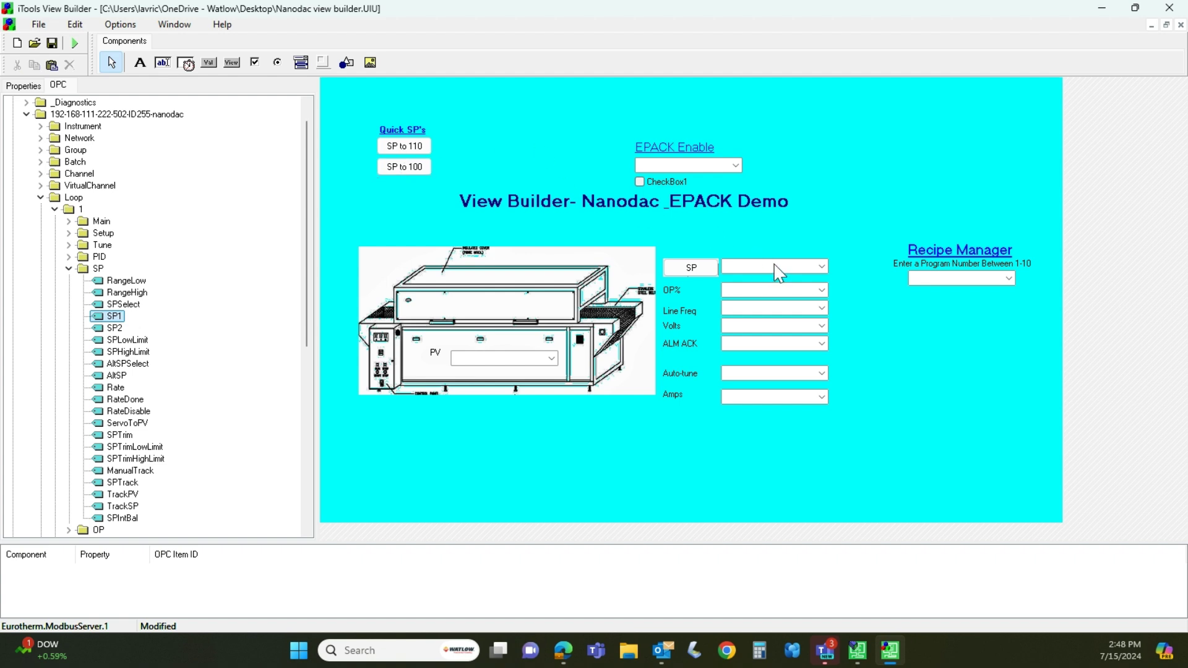
# Place a new drop-down value box above the demo title, between Quick SP's and EPACK Enable, and delete it again.
pyautogui.click(300, 62)
pyautogui.click(301, 63)
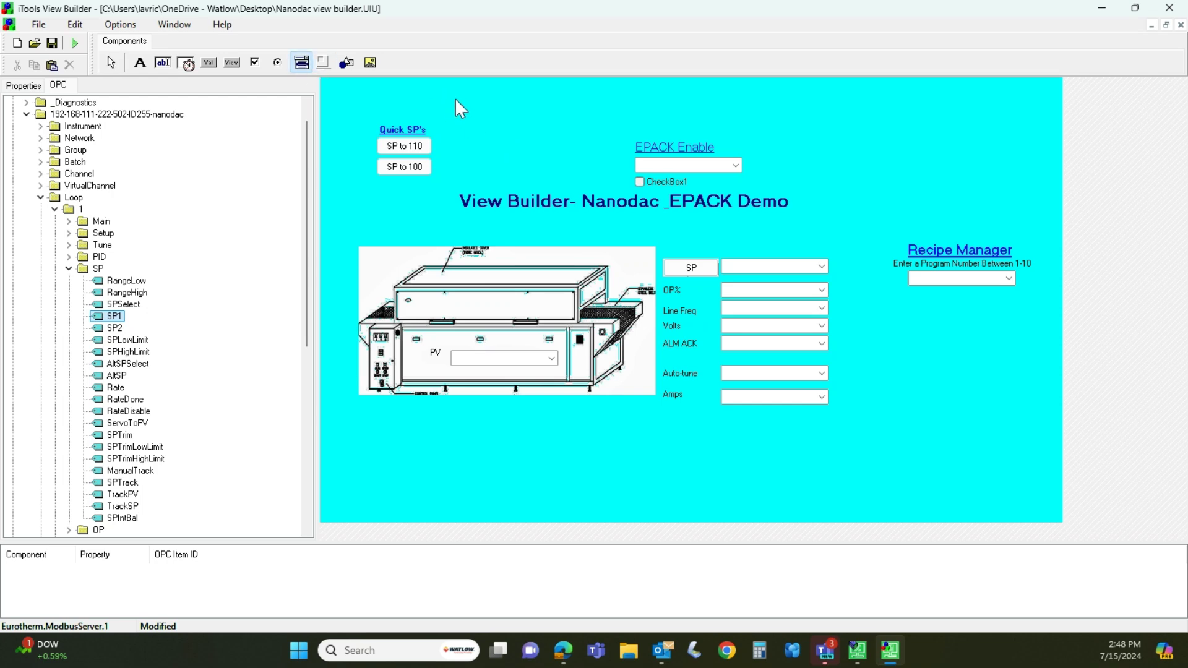
pyautogui.click(461, 105)
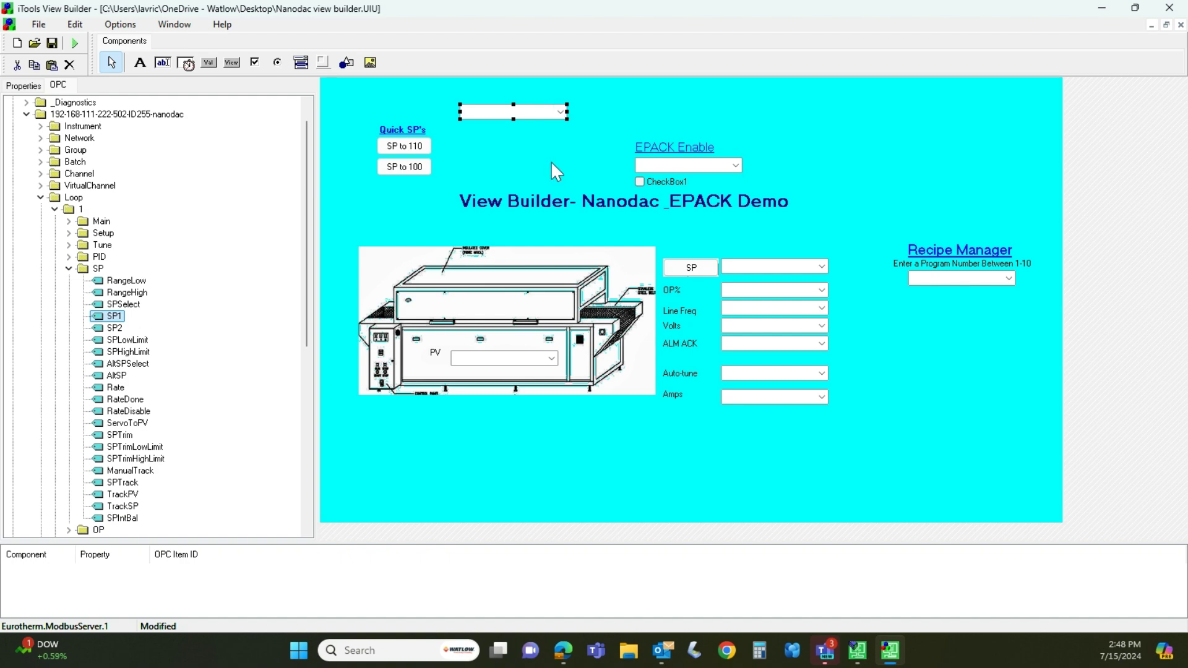
pyautogui.rightClick(535, 117)
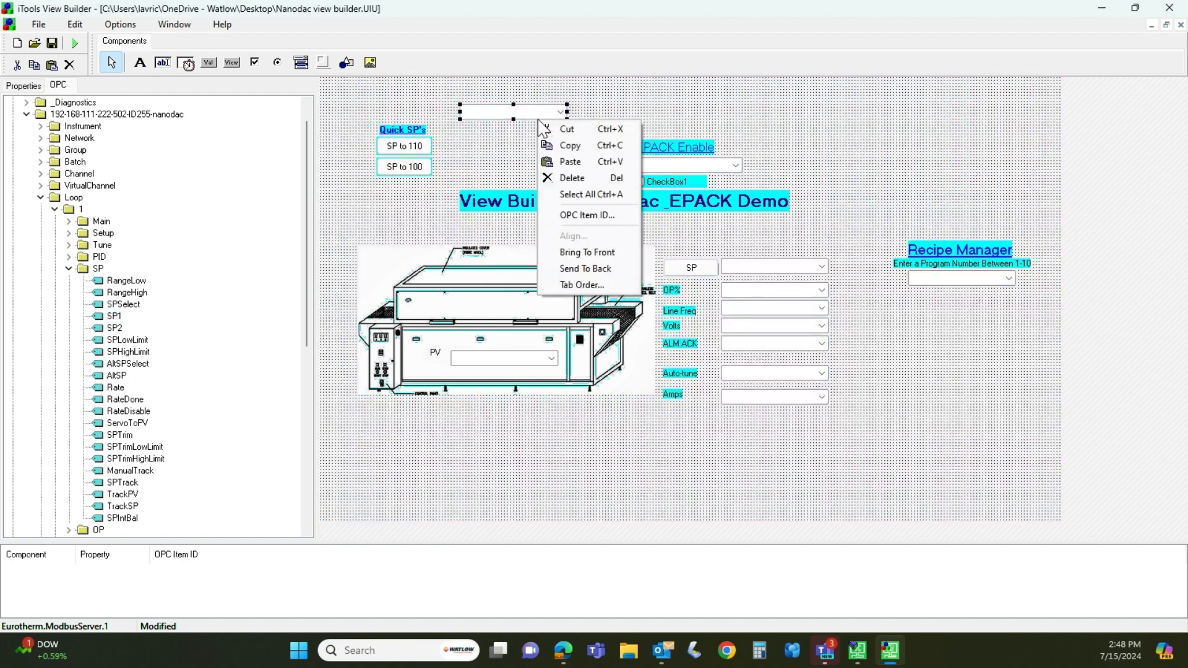
pyautogui.click(548, 178)
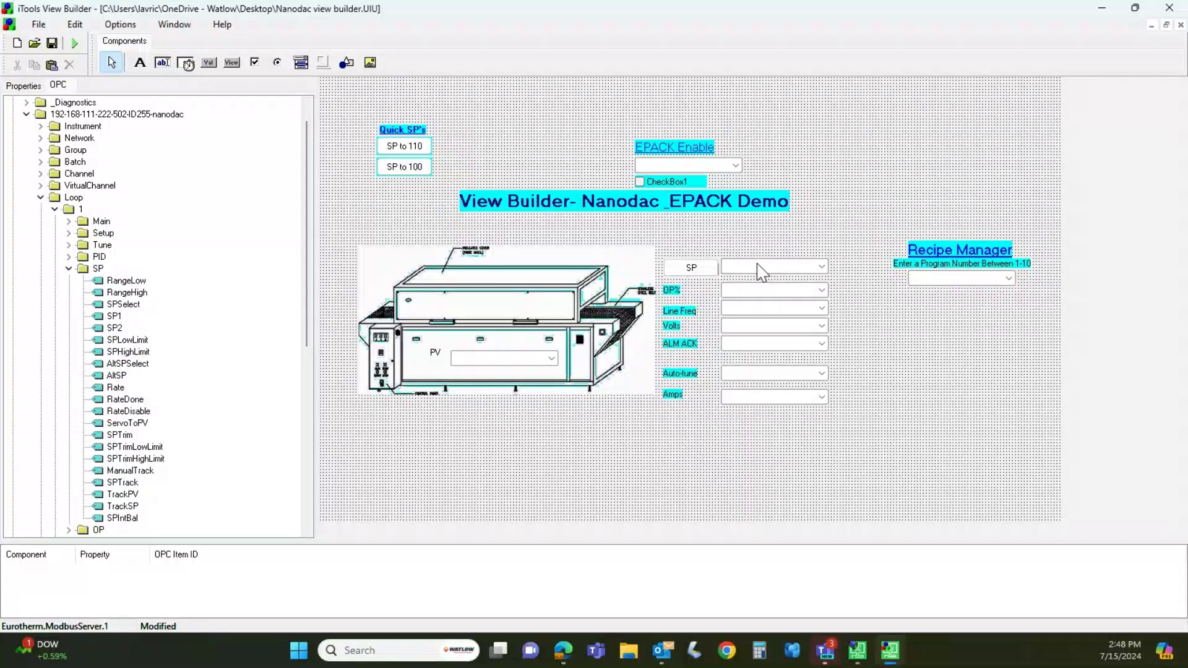
# Examine the OPC links of the SP button and its adjacent drop-down, the drop-down's properties, and the Loop 1 SP1 item.
pyautogui.click(694, 274)
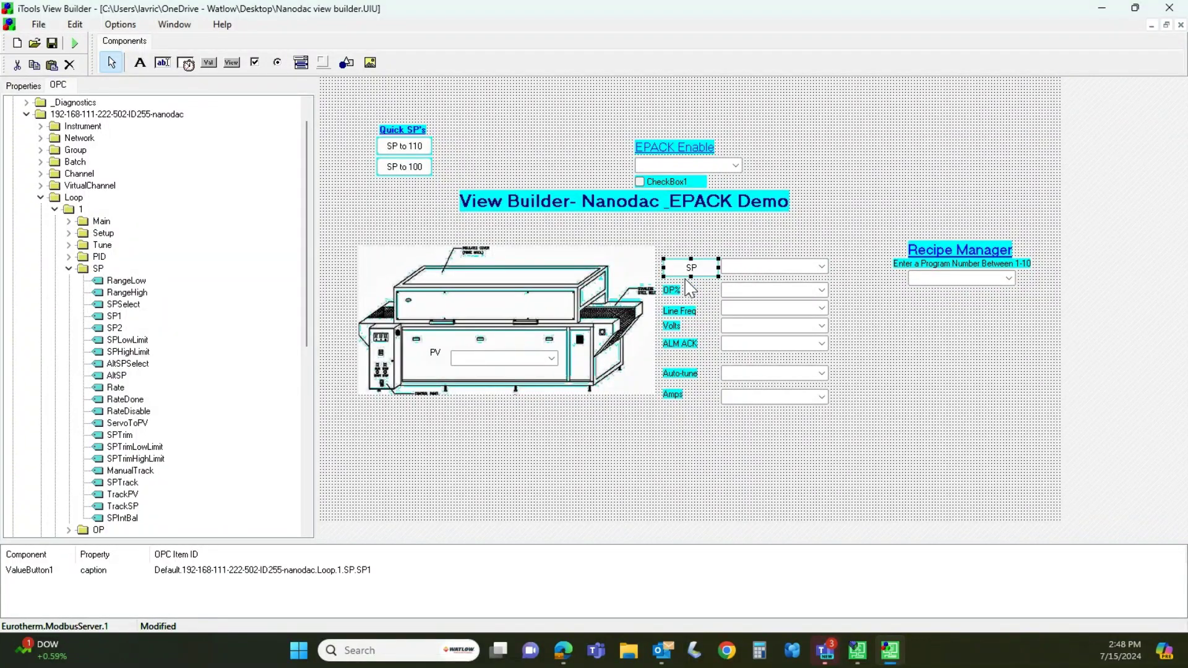
pyautogui.click(759, 268)
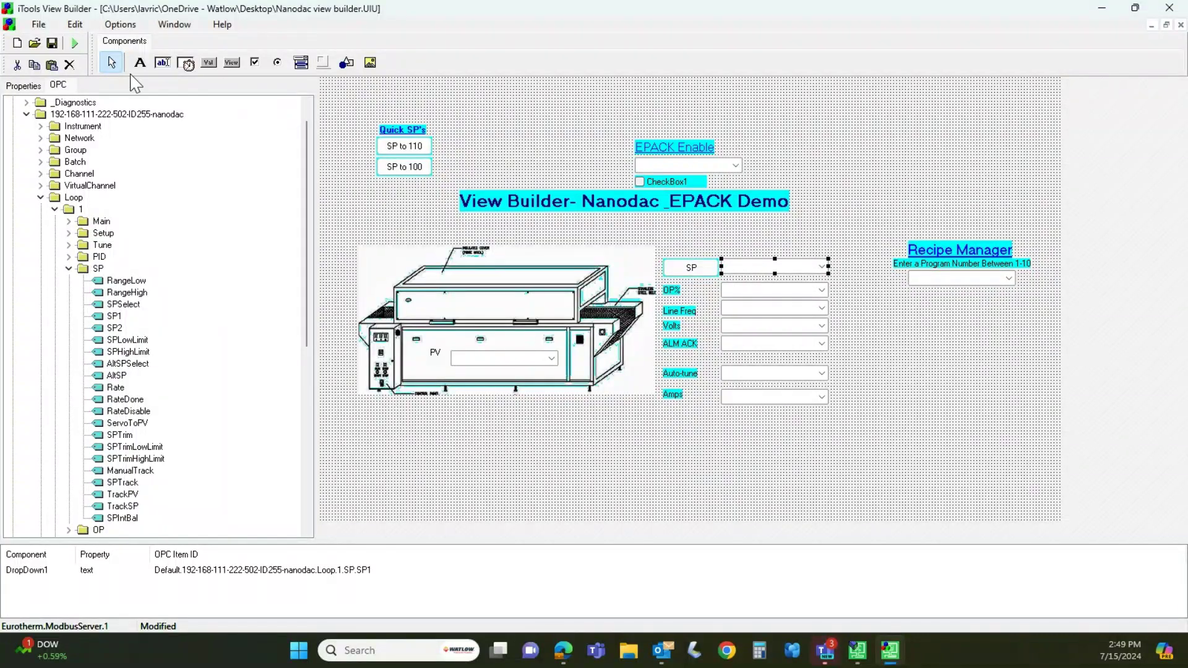
pyautogui.click(23, 85)
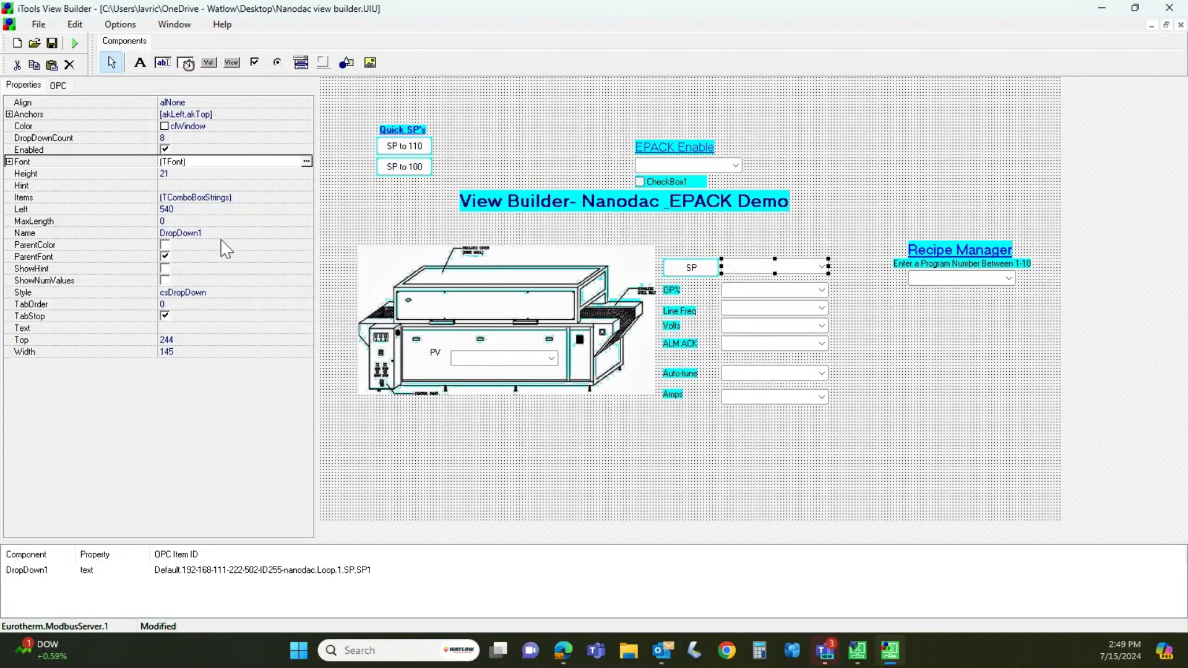
pyautogui.click(58, 86)
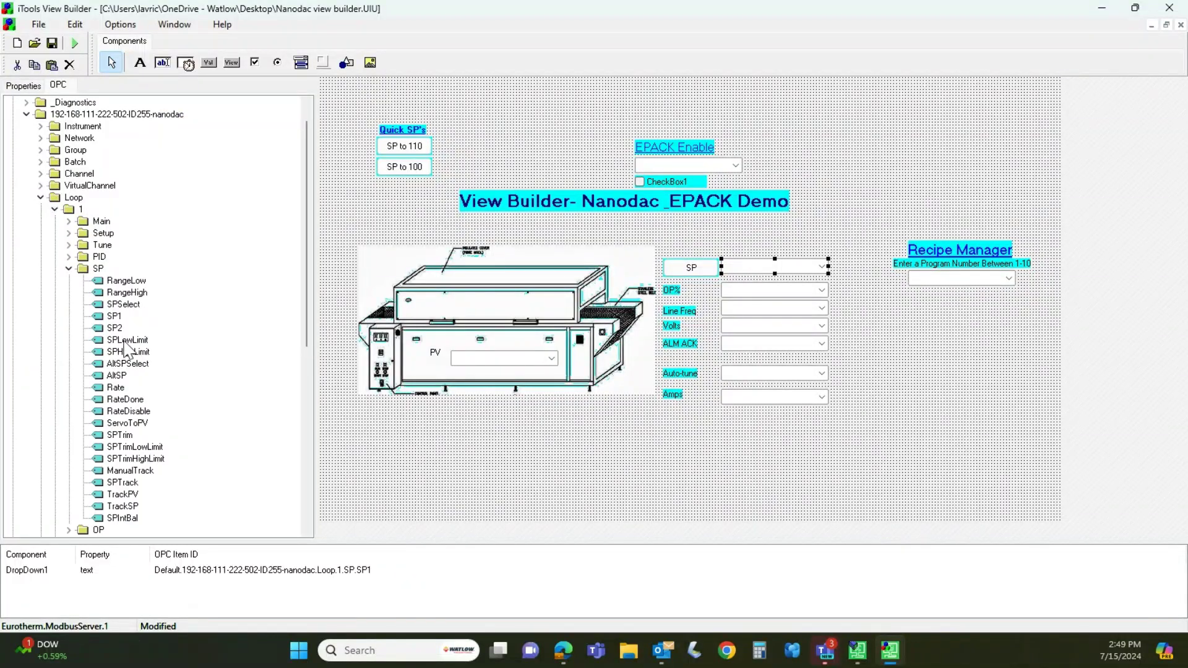
pyautogui.moveTo(97, 319)
pyautogui.mouseDown()
pyautogui.moveTo(230, 270)
pyautogui.moveTo(674, 276)
pyautogui.moveTo(742, 252)
pyautogui.moveTo(755, 278)
pyautogui.moveTo(571, 263)
pyautogui.moveTo(94, 311)
pyautogui.mouseUp()
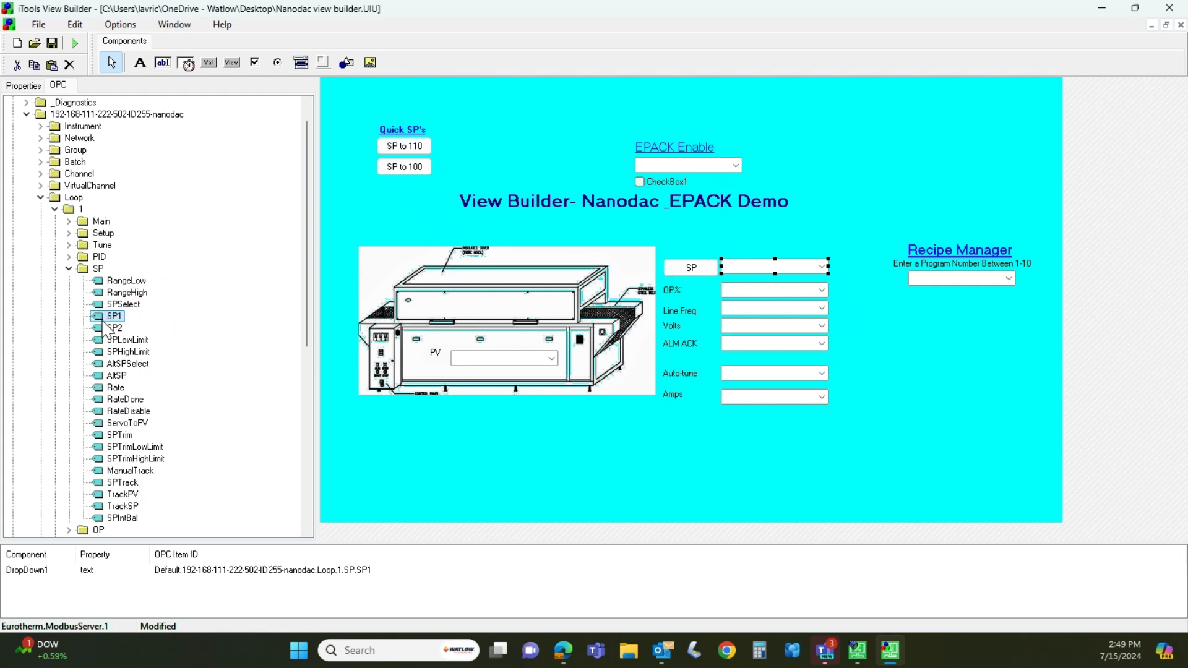
pyautogui.click(680, 239)
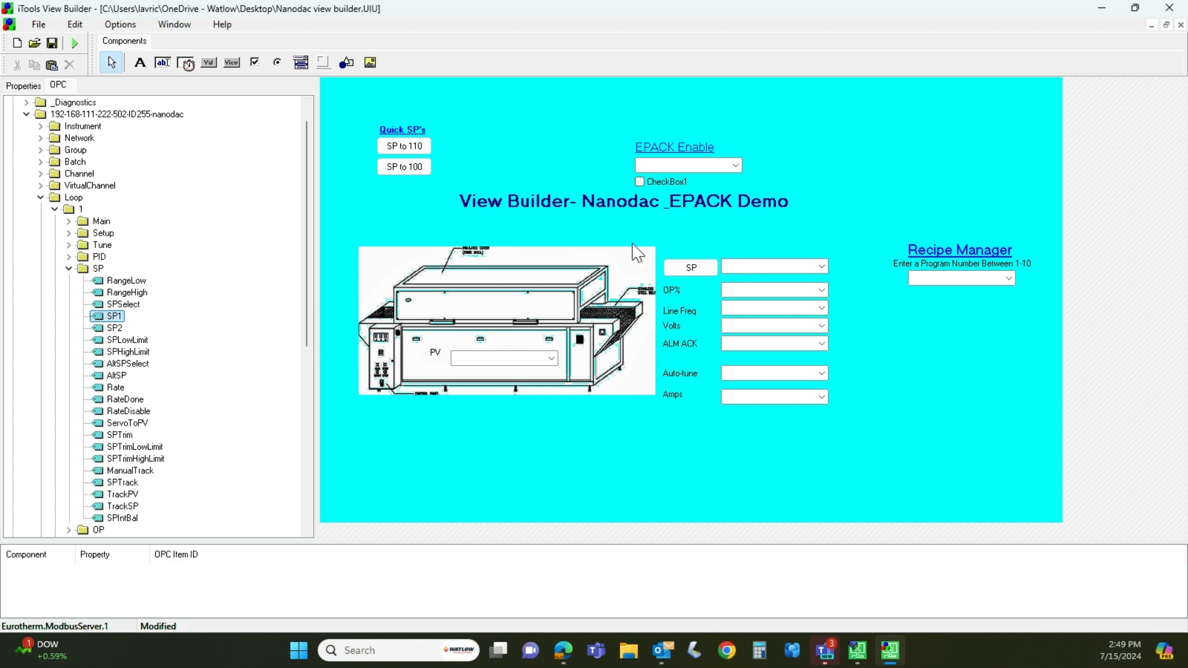
pyautogui.click(763, 270)
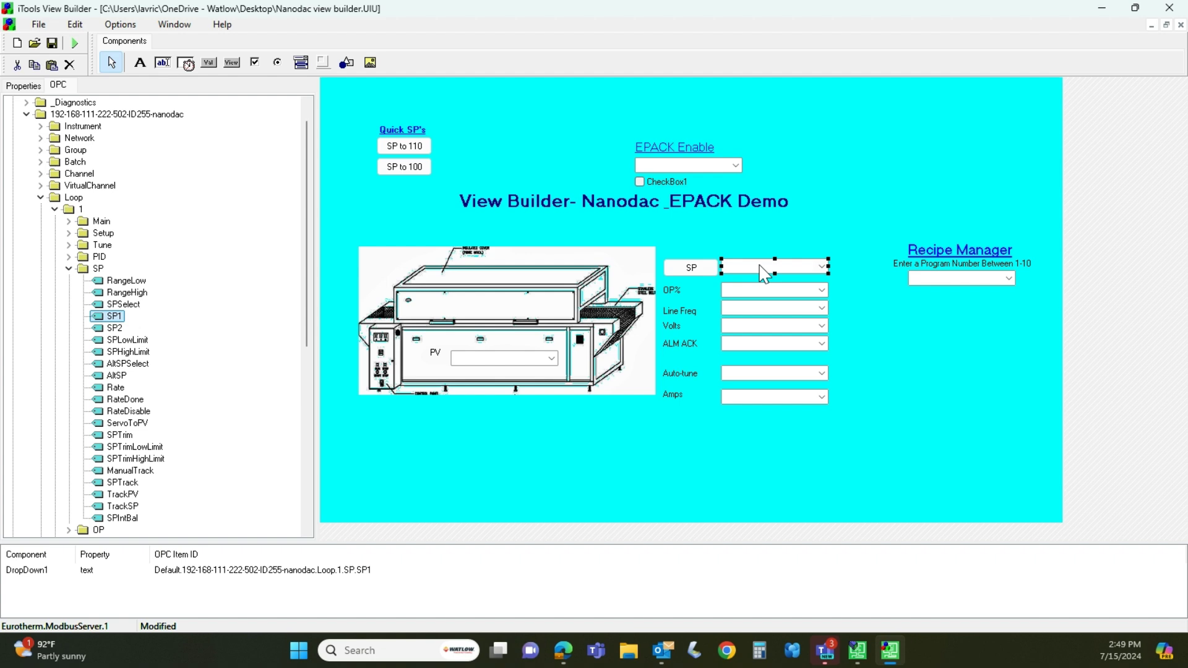
pyautogui.click(811, 173)
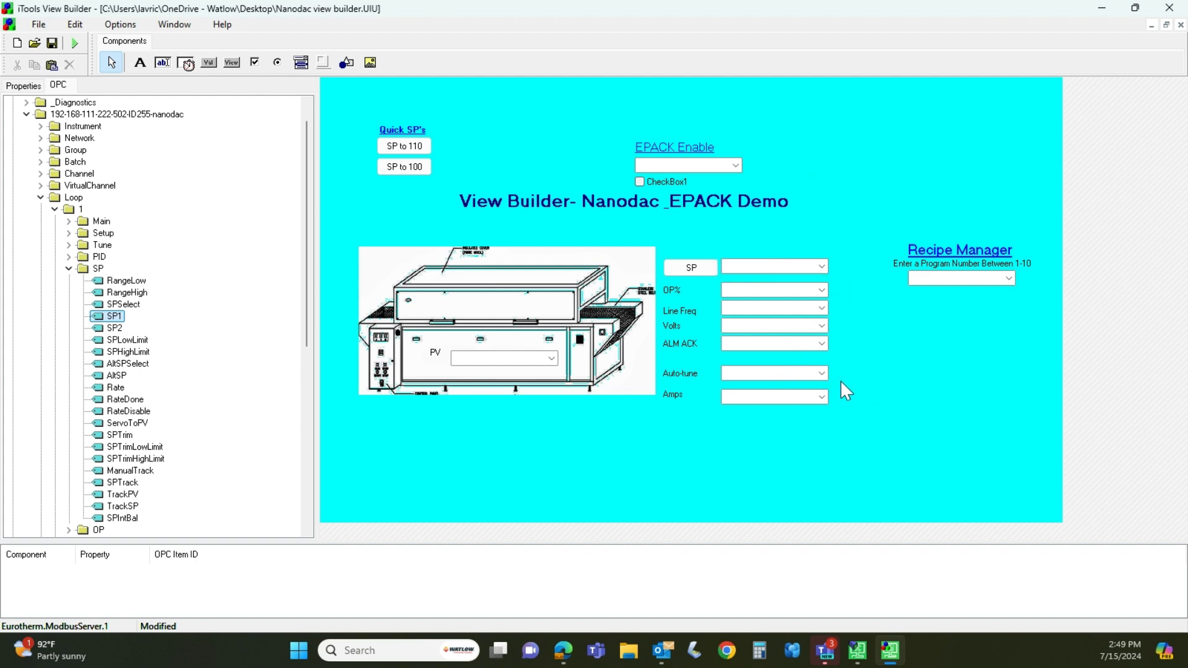
# Check the Auto-tune label and its drop-down for their assigned OPC item.
pyautogui.moveTo(840, 386); pyautogui.dragTo(653, 362)
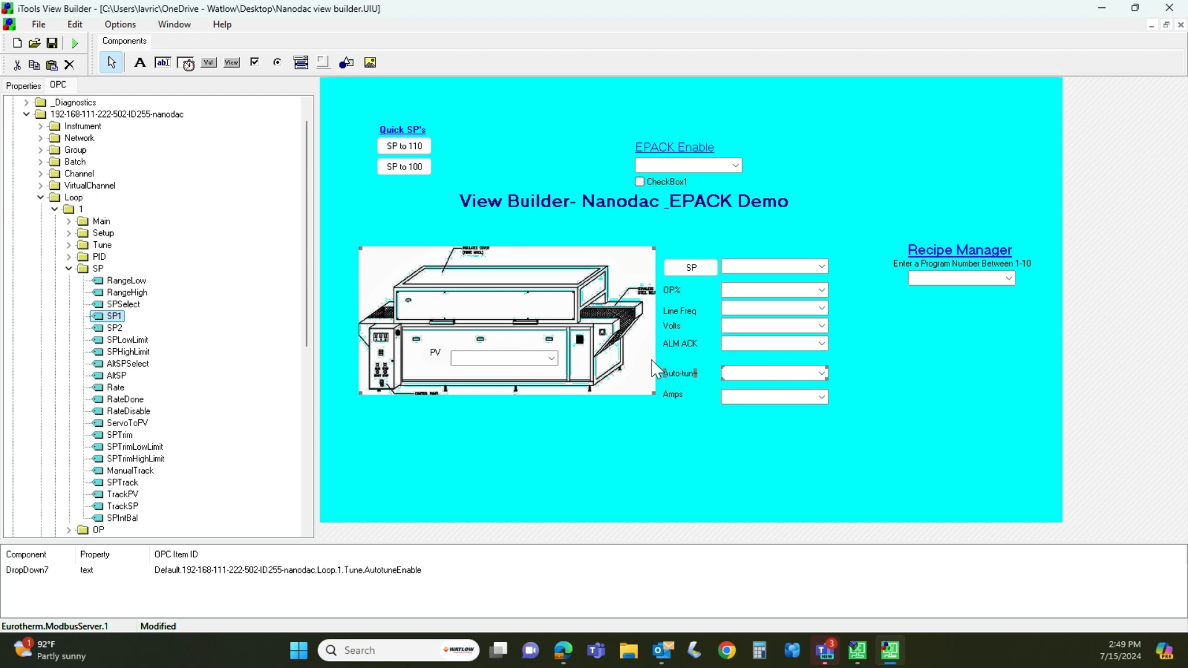
pyautogui.click(696, 396)
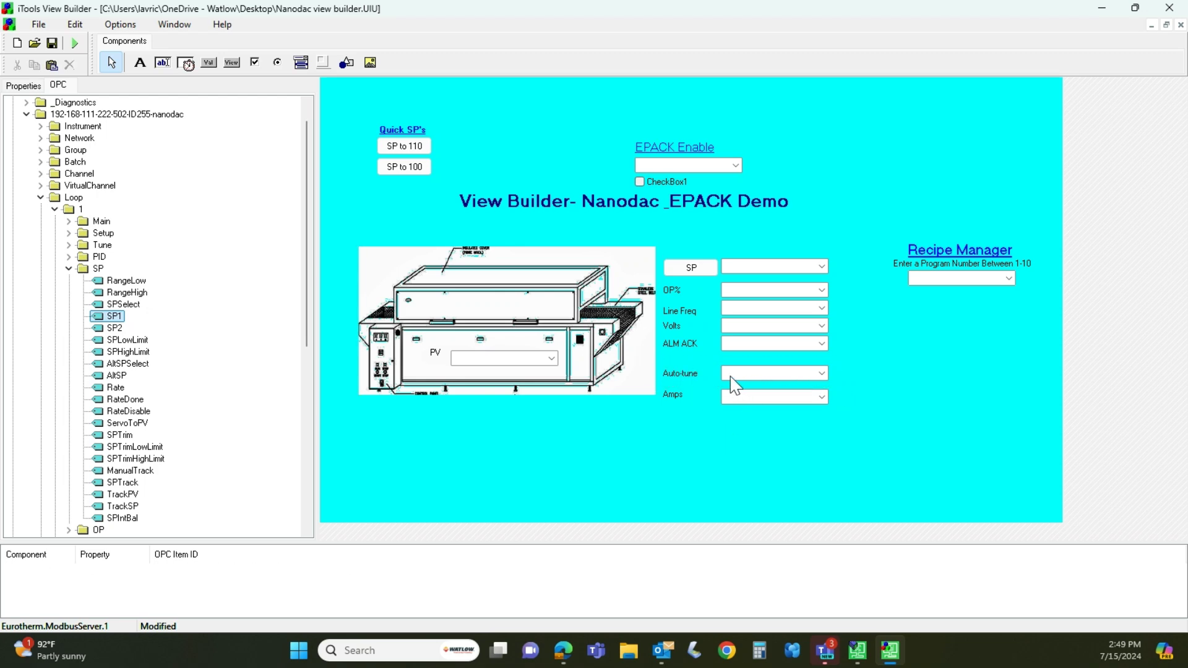
pyautogui.click(678, 374)
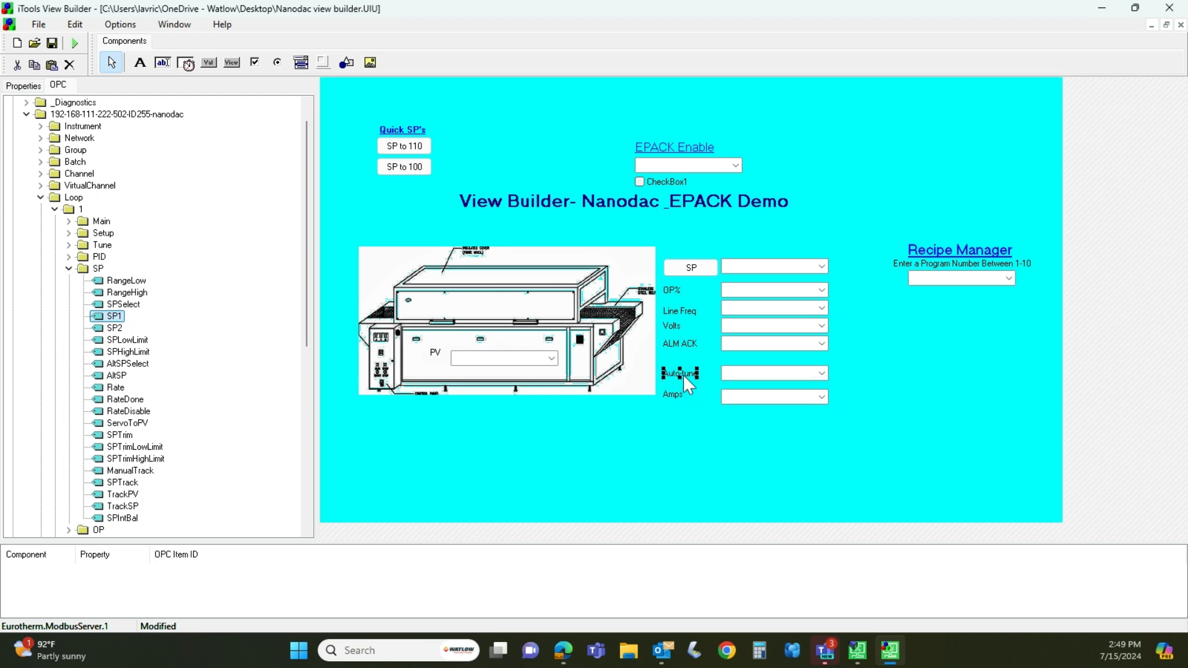
pyautogui.click(757, 376)
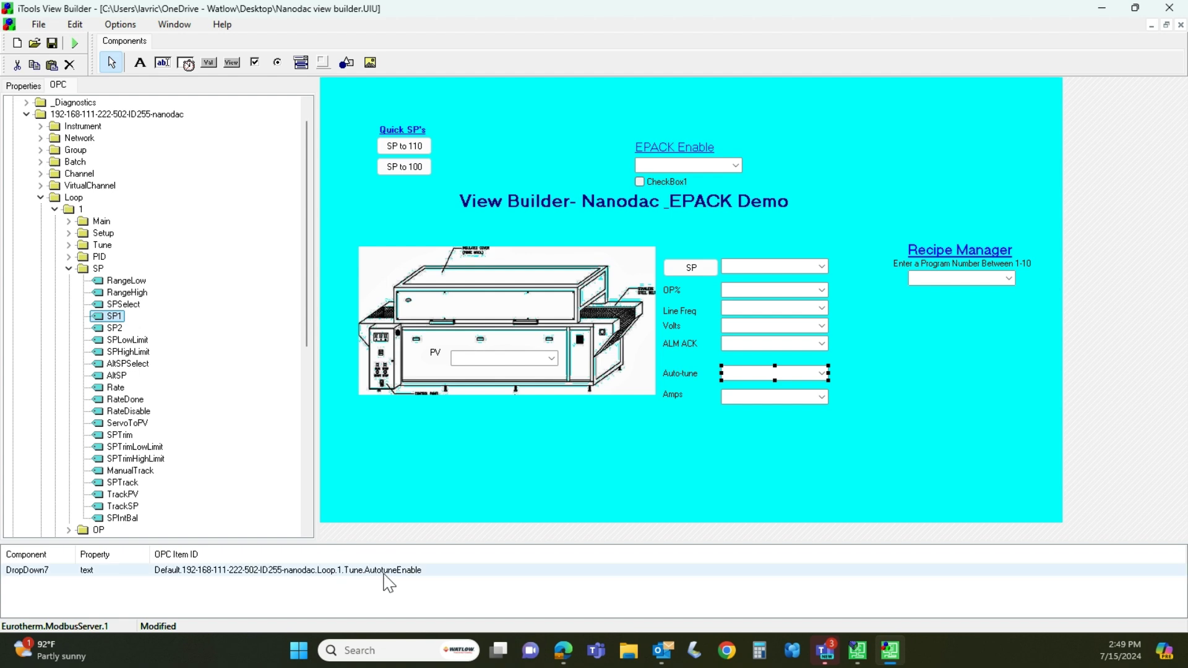
# Collapse the Loop 1 SP folder in the nanodac OPC tree and expand Tune, Setup and Main to browse their parameters.
pyautogui.click(68, 270)
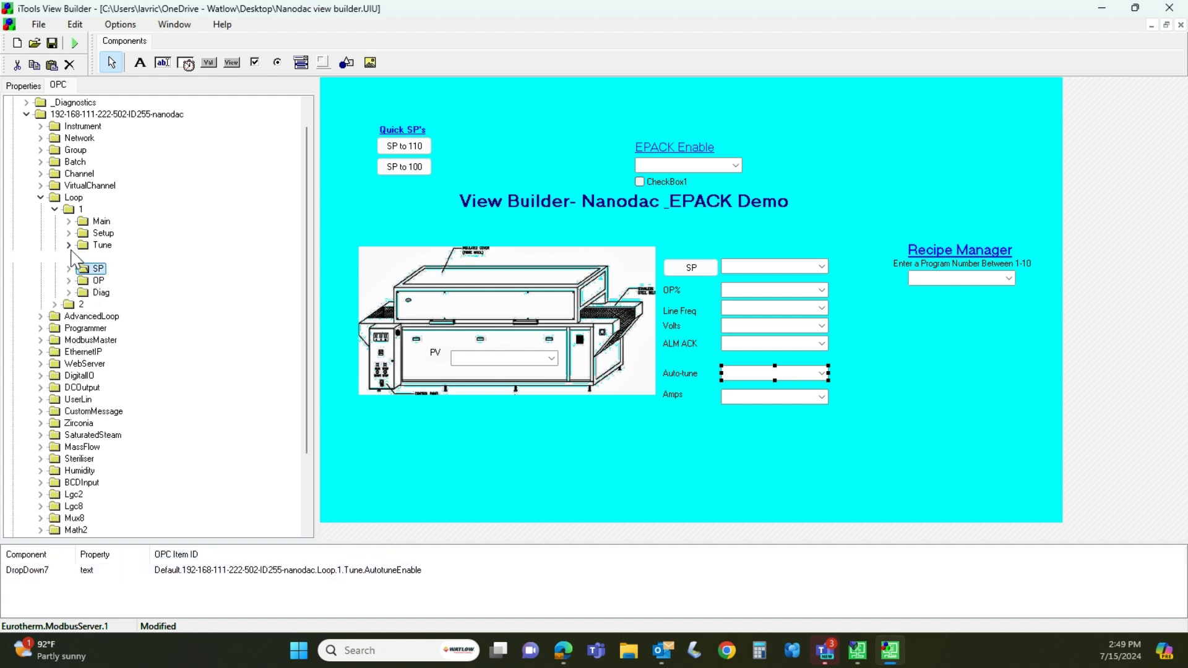
pyautogui.click(68, 245)
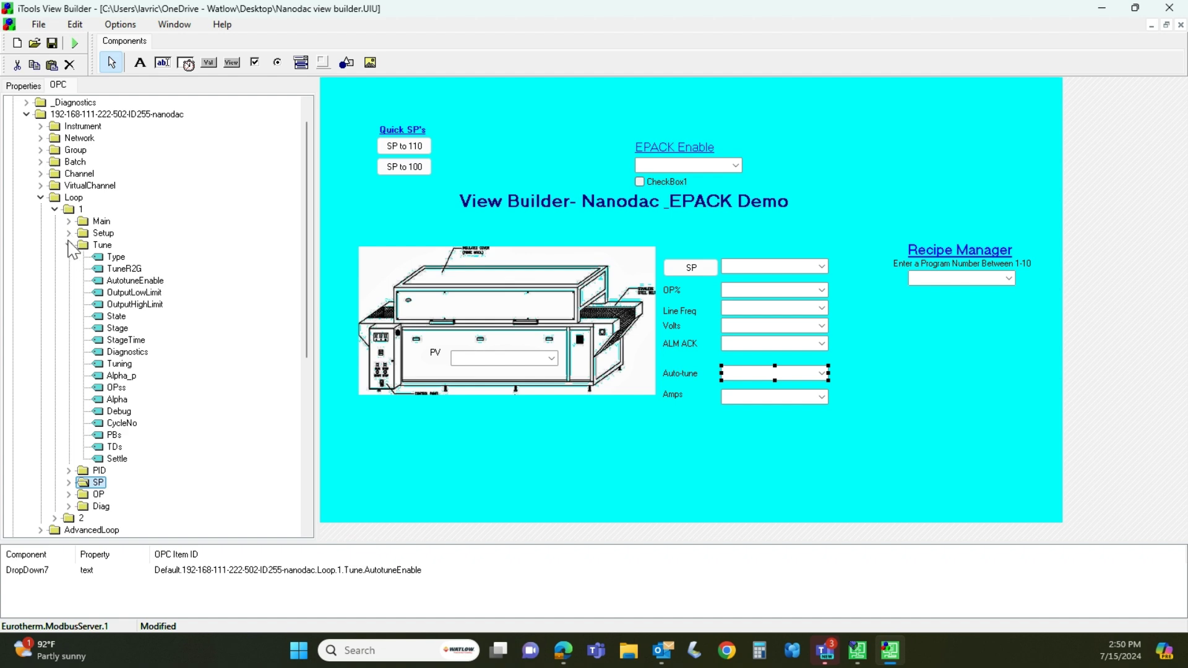
pyautogui.click(68, 233)
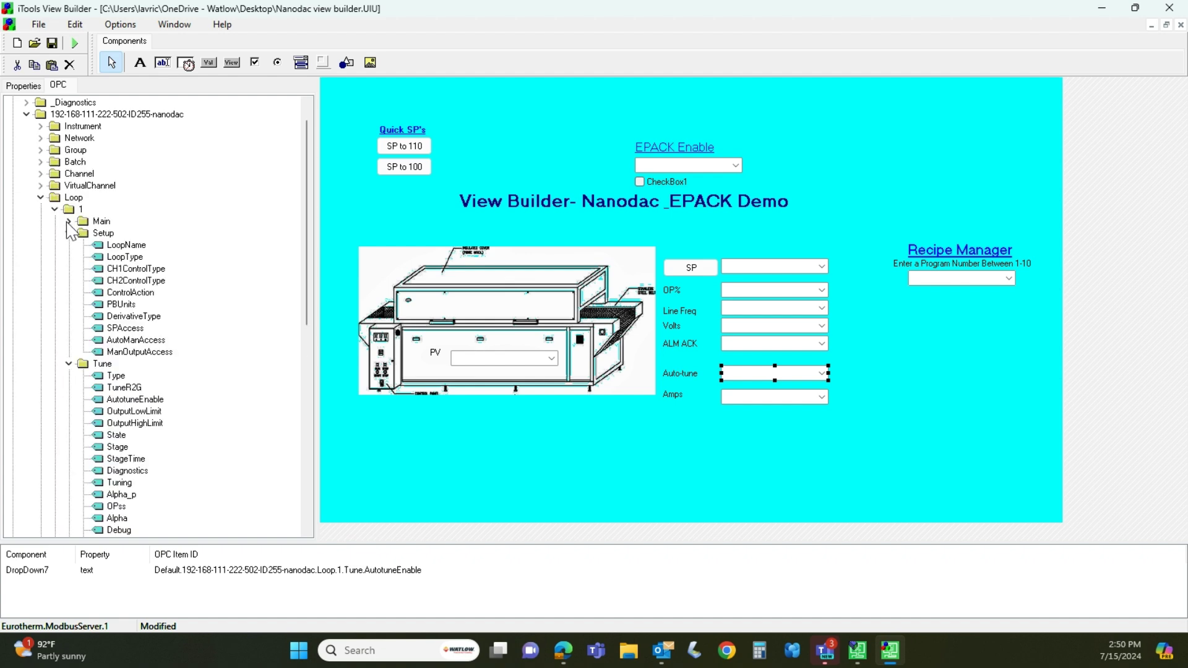
pyautogui.click(68, 222)
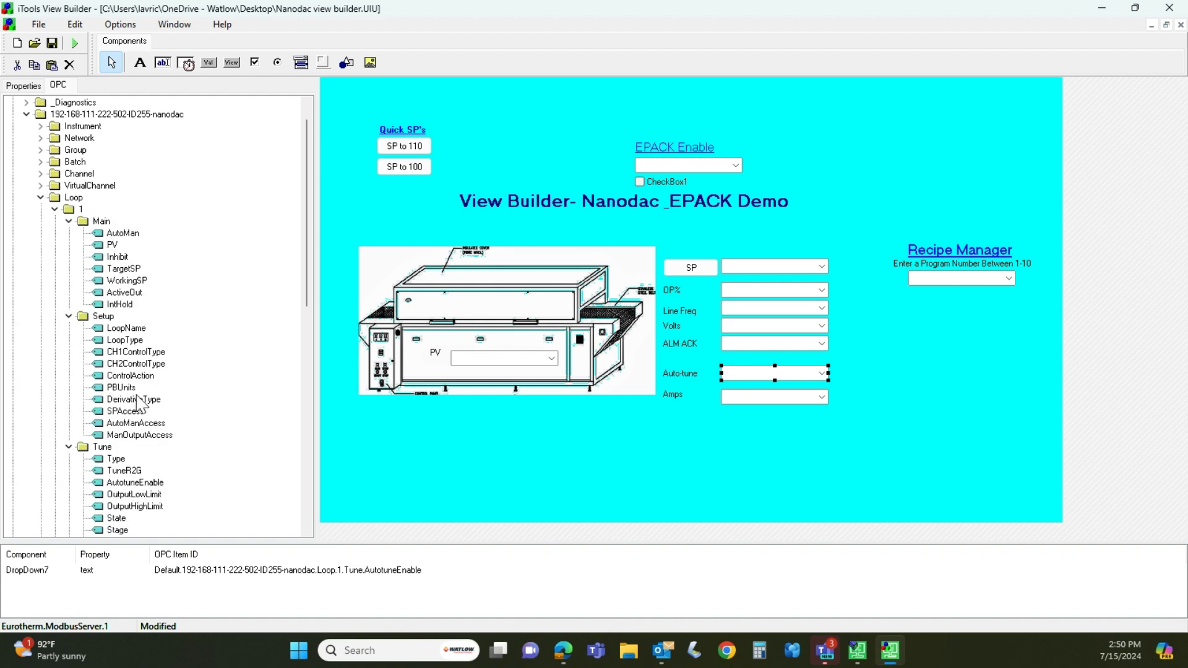
pyautogui.scroll(-5, 138, 403)
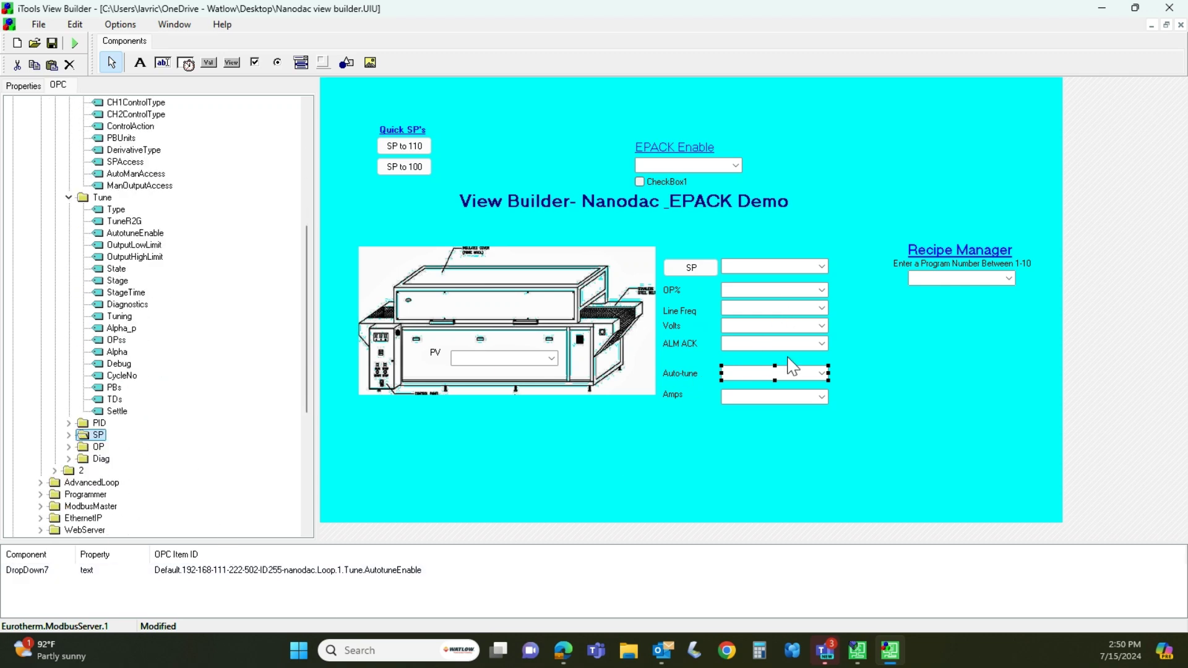
pyautogui.click(913, 423)
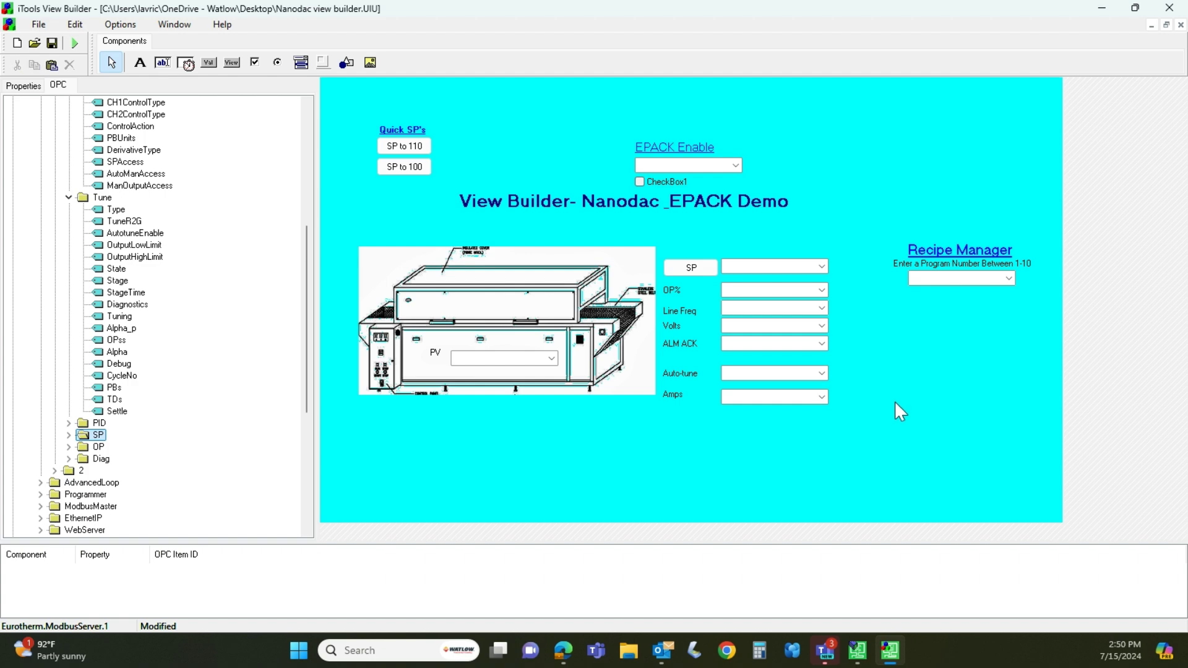
# Check the OPC item assigned to each of the OP%, Line Freq, Volts and ALM ACK drop-downs.
pyautogui.click(741, 298)
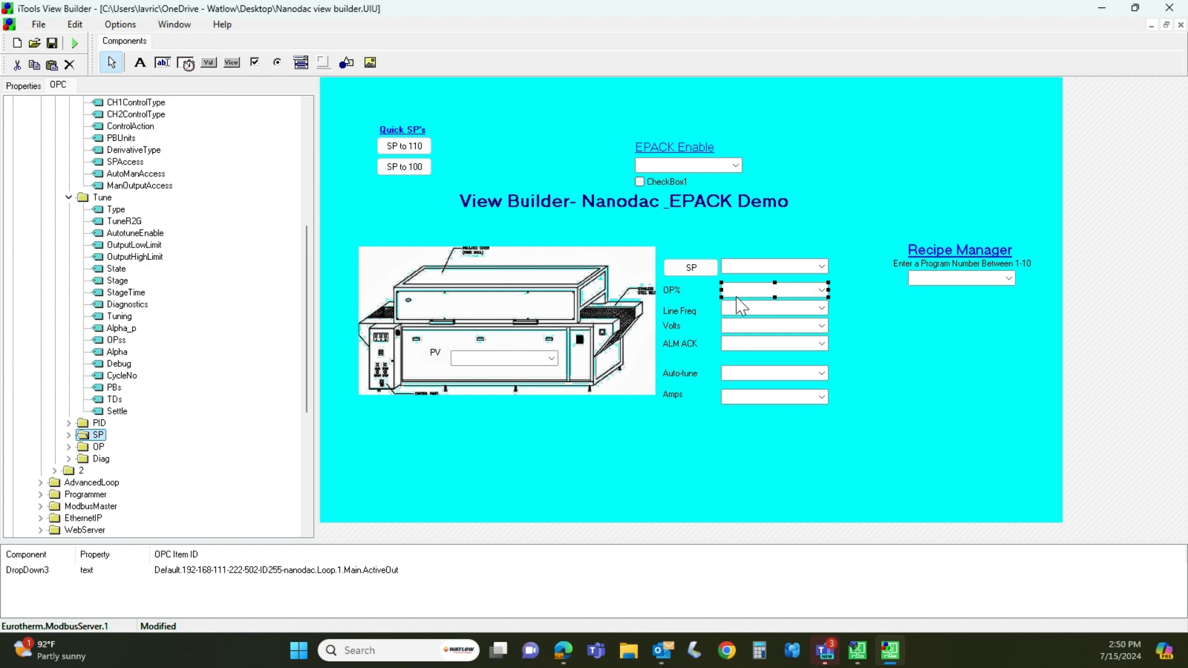
pyautogui.click(746, 309)
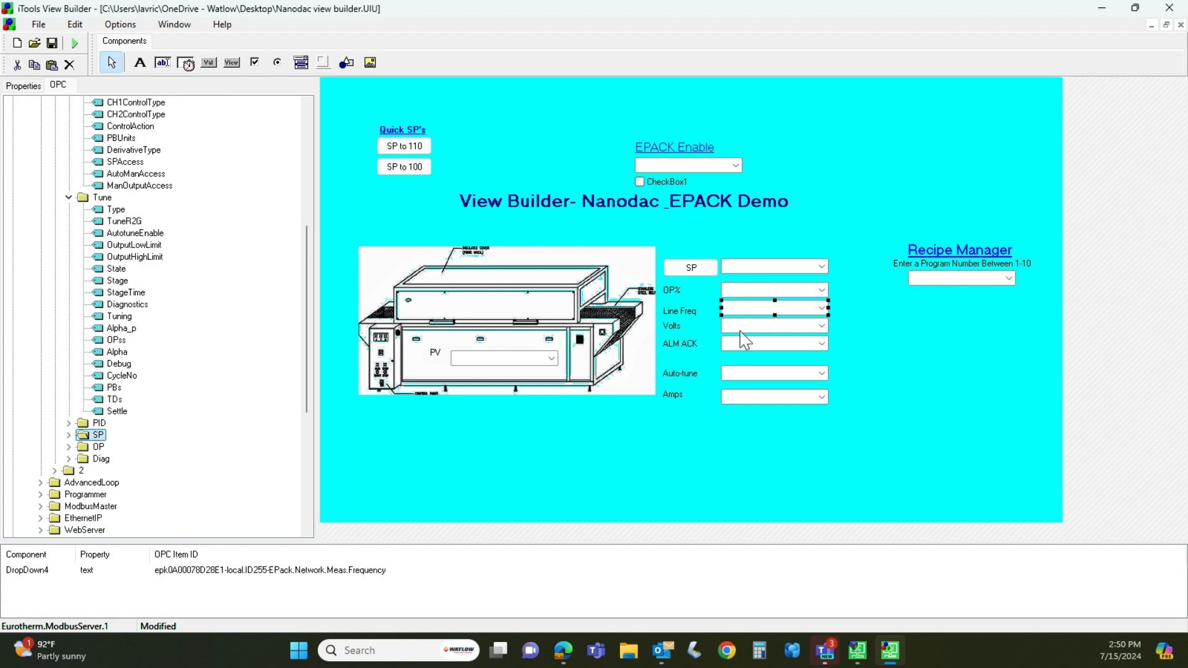
pyautogui.click(740, 329)
pyautogui.click(741, 346)
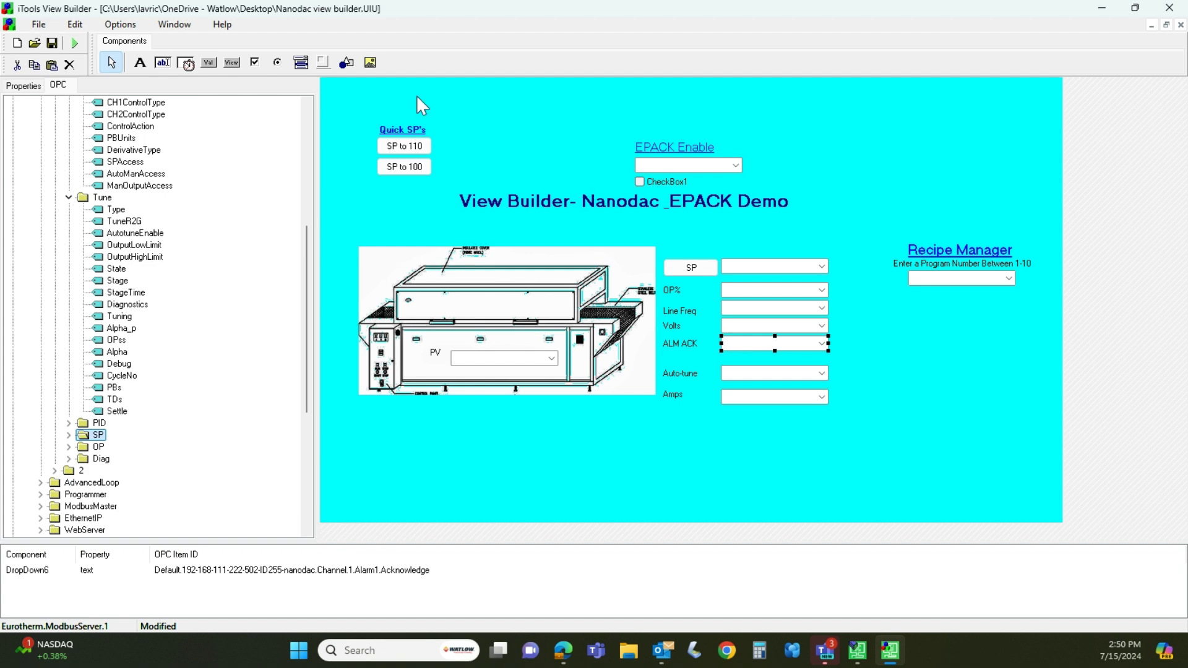
# Place a new check box above the demo title, beside Quick SP's, and delete it again.
pyautogui.click(254, 62)
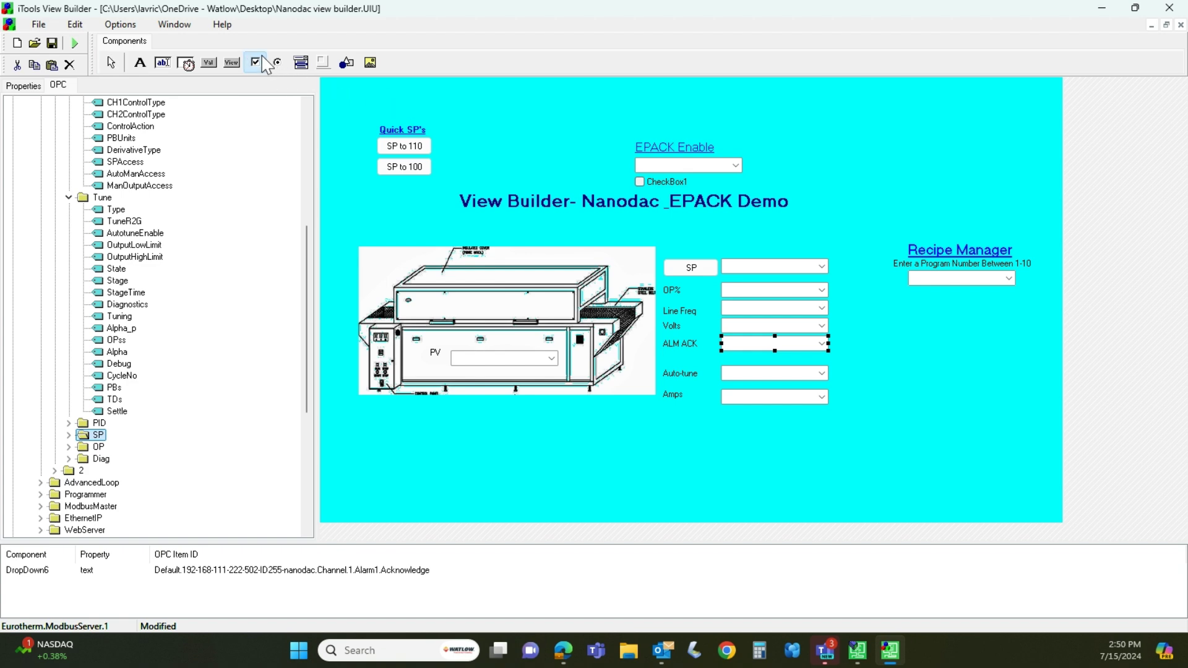
pyautogui.click(464, 127)
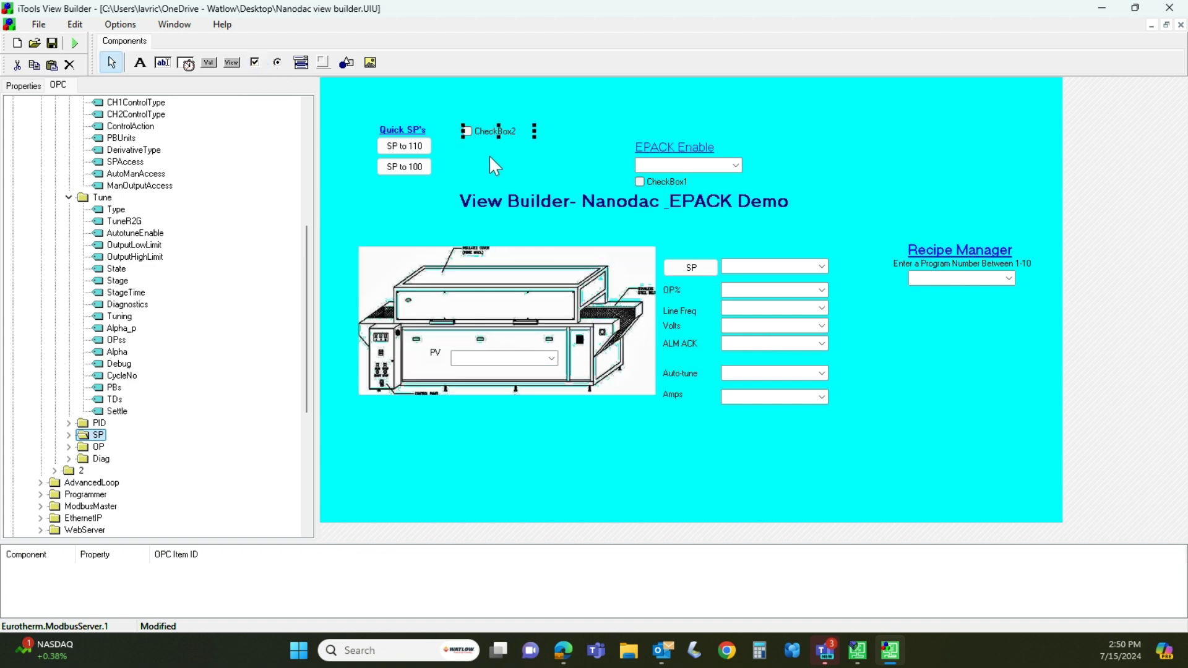
pyautogui.rightClick(511, 132)
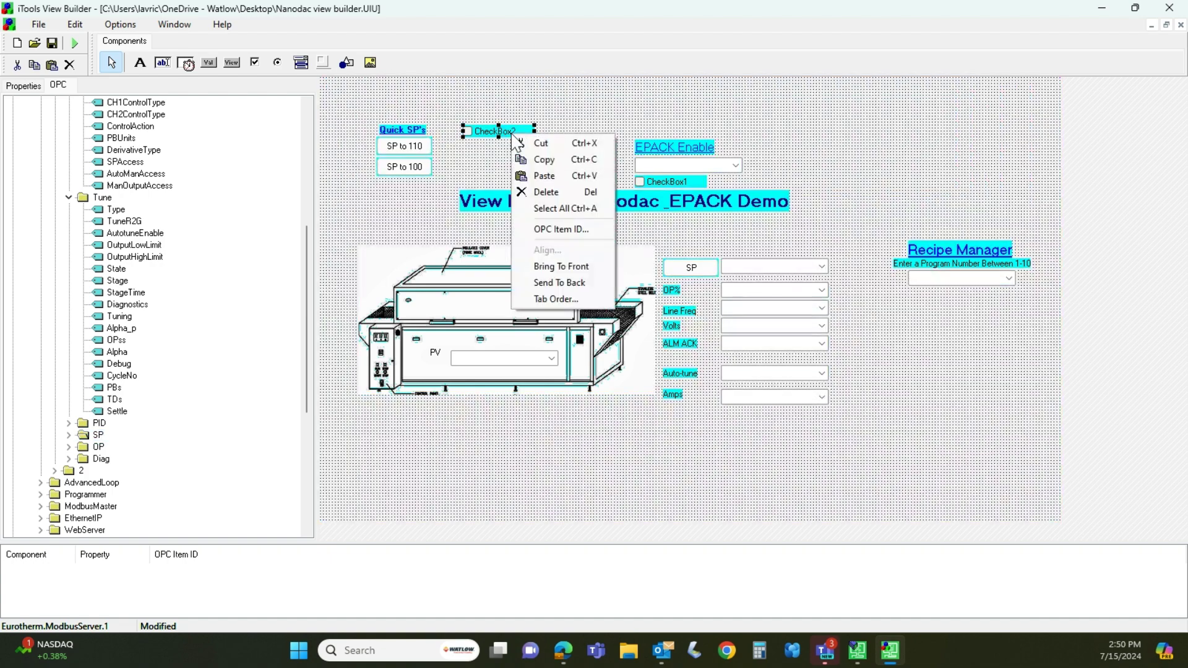
pyautogui.click(544, 191)
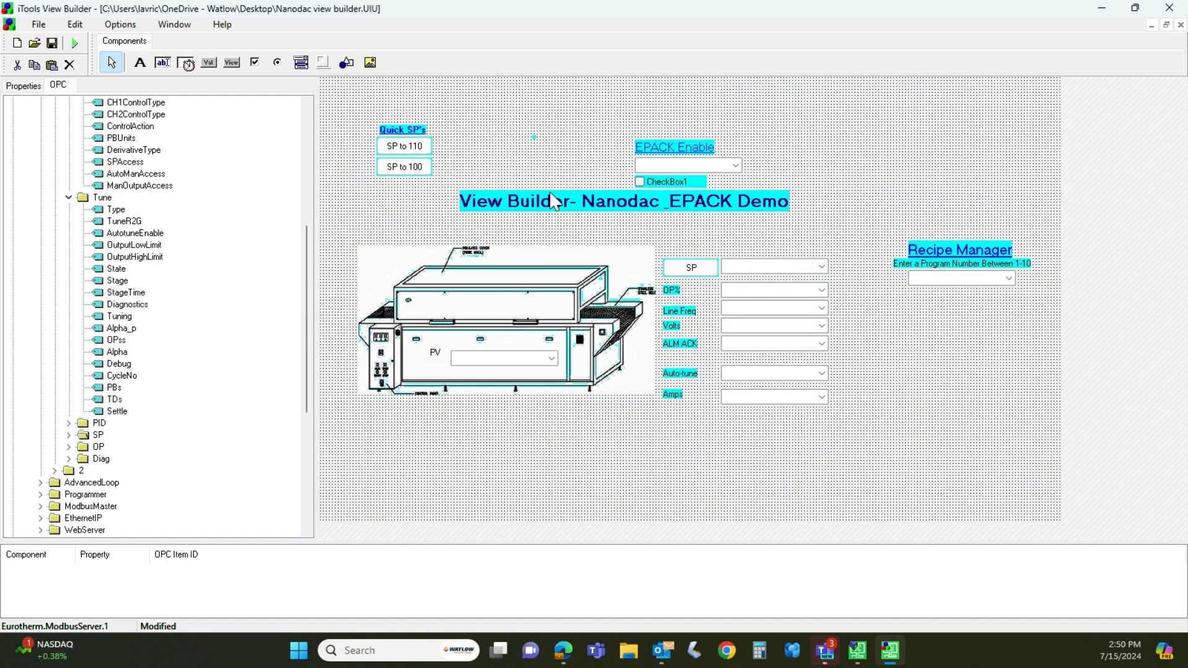
# Examine the OPC link and properties of CheckBox1 under EPACK Enable, and expand the EPACK device in the OPC tree.
pyautogui.click(663, 180)
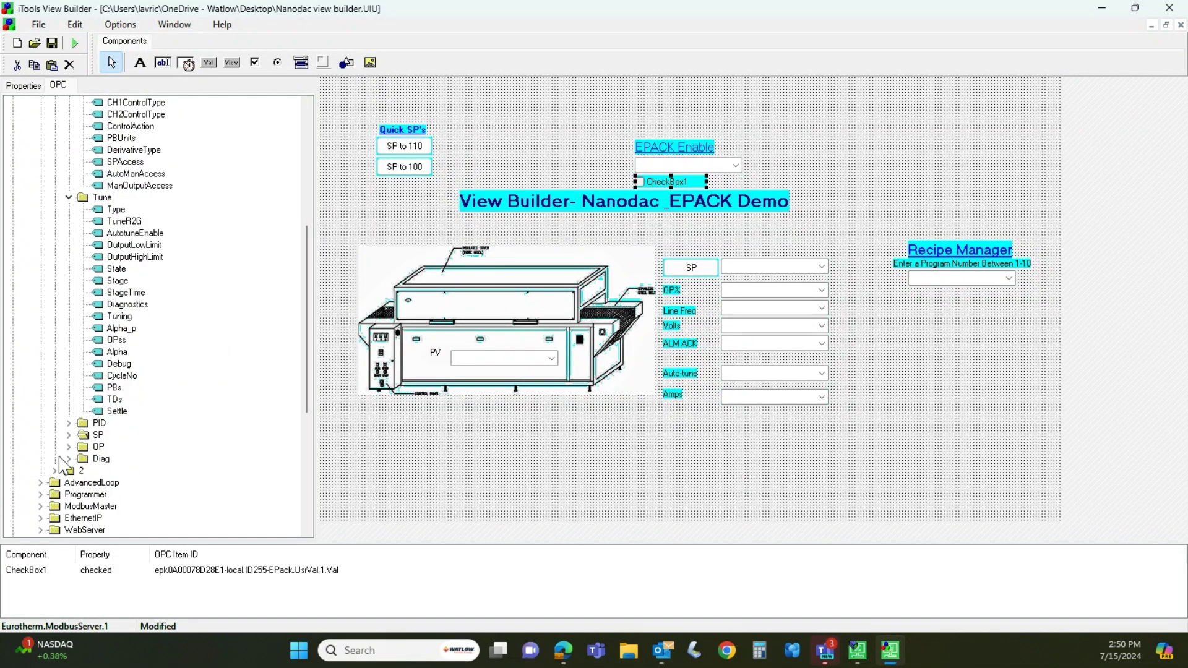
pyautogui.click(16, 87)
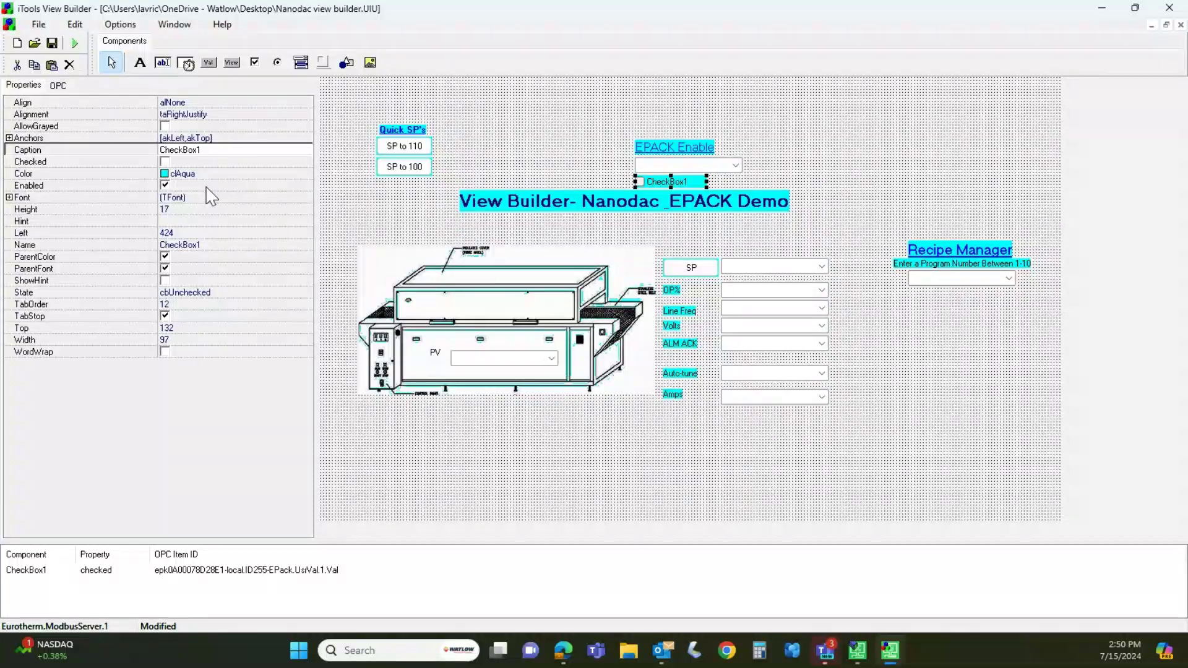
pyautogui.click(59, 86)
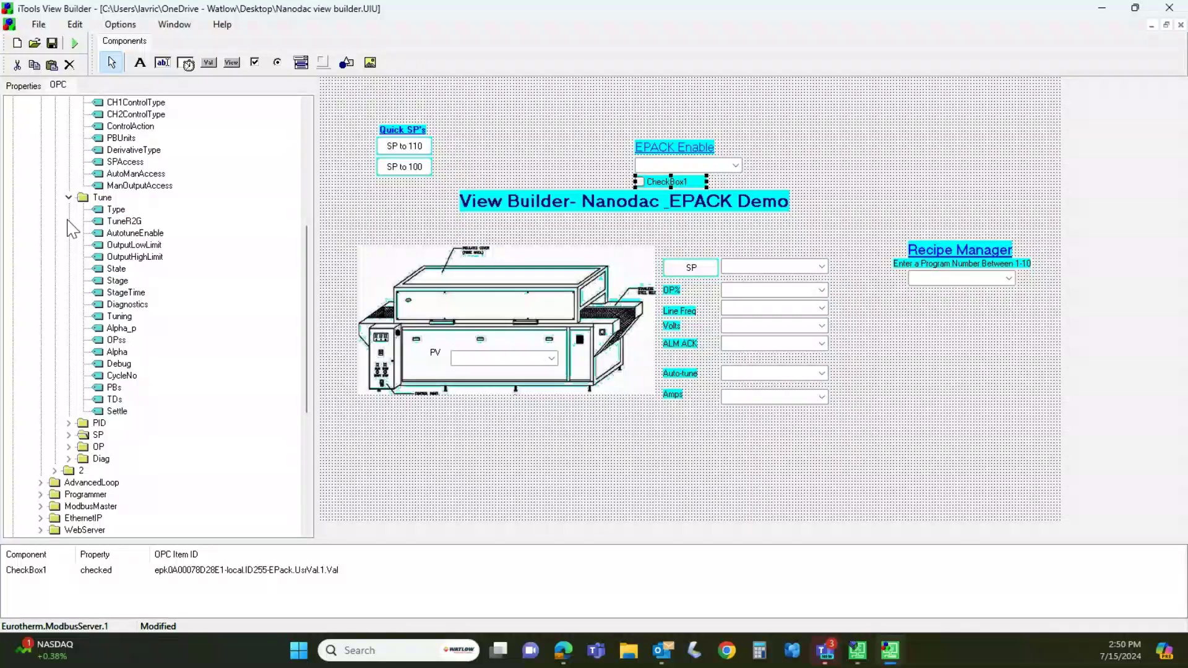
pyautogui.scroll(-7, 97, 465)
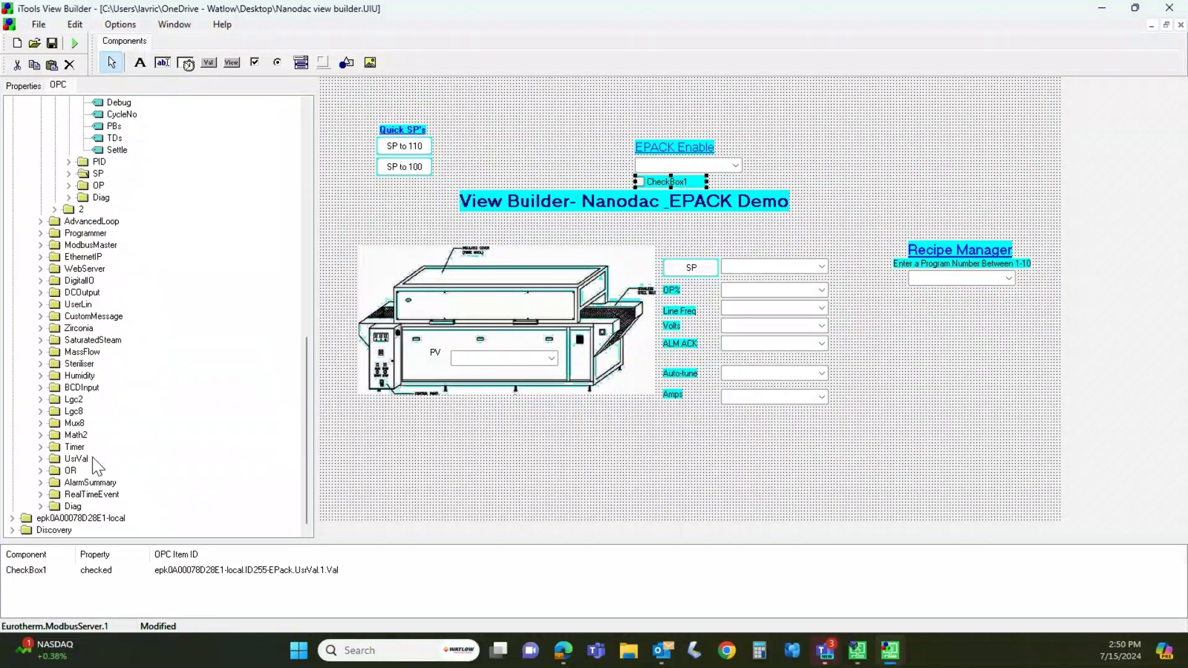
pyautogui.click(13, 518)
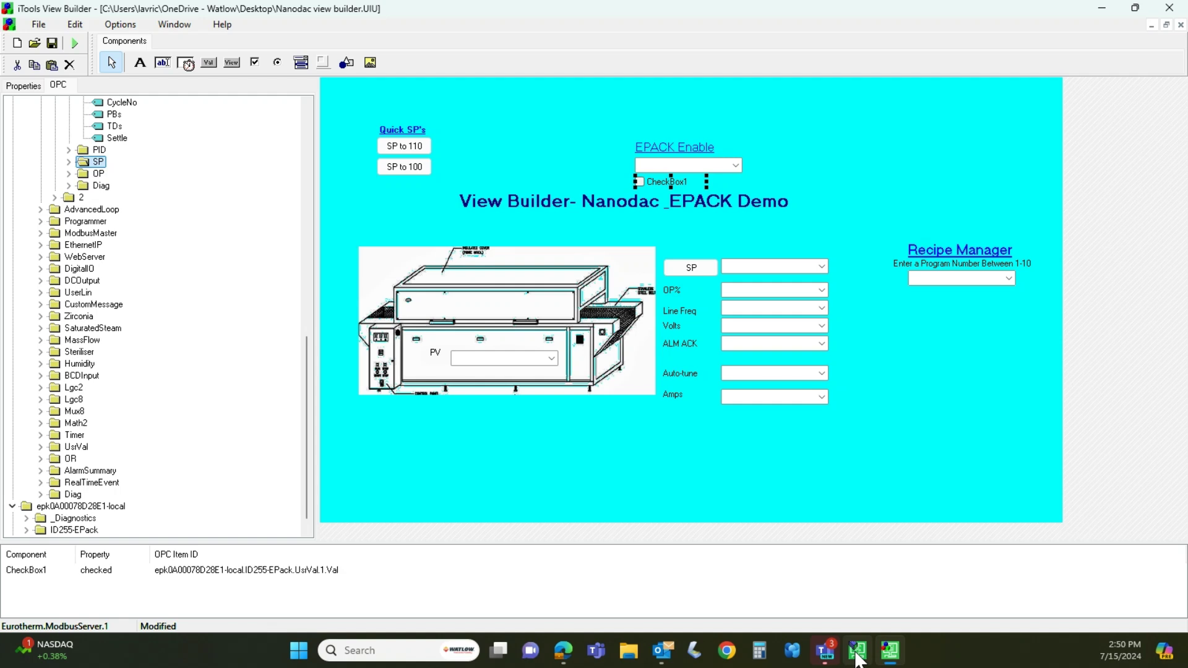
# Switch to iTools, examine the UsrVal 1 block in the EPACK's maximised graphical wiring, and return to View Builder.
pyautogui.click(857, 650)
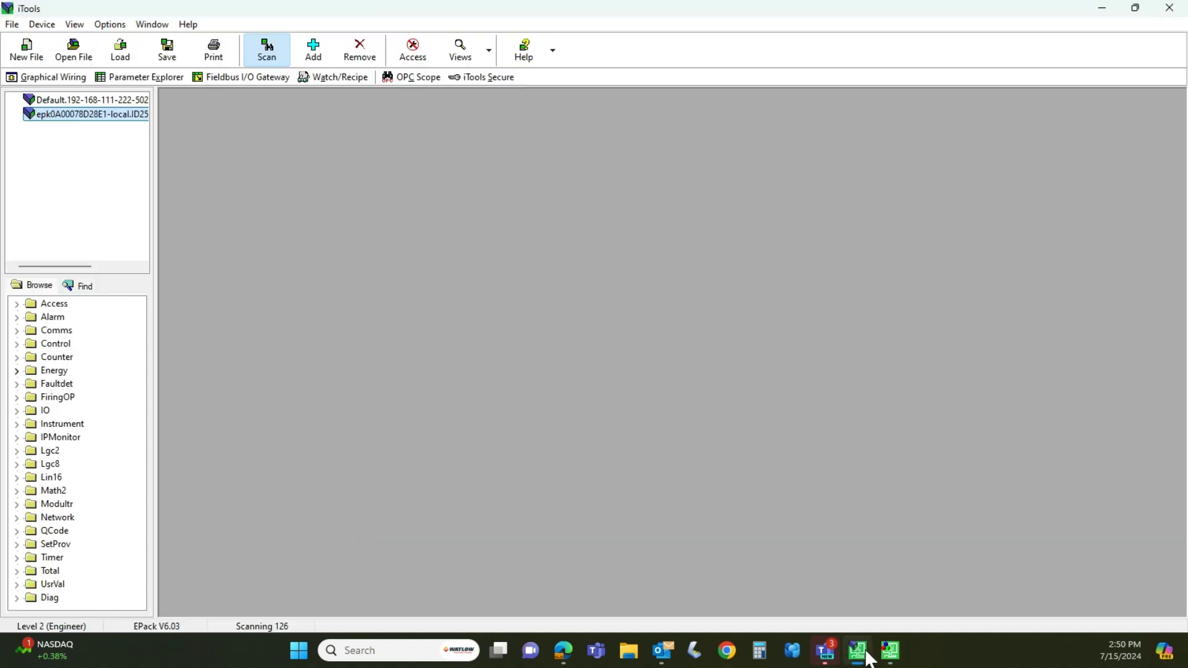
pyautogui.click(39, 78)
pyautogui.click(433, 328)
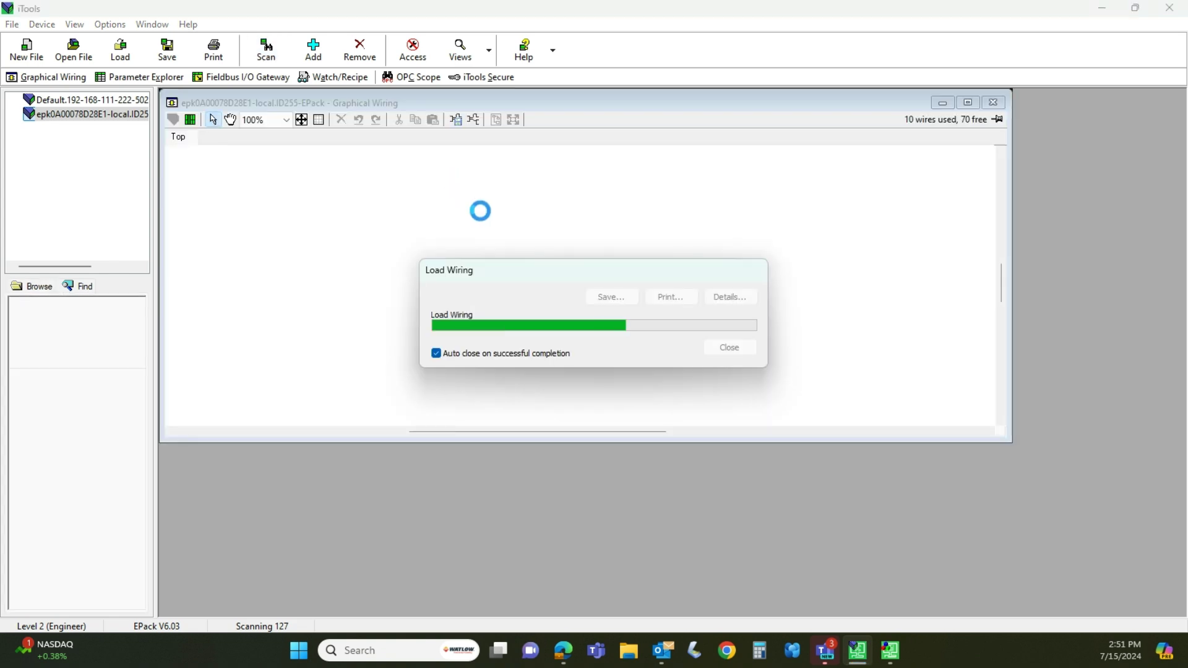
pyautogui.moveTo(848, 179); pyautogui.dragTo(825, 170)
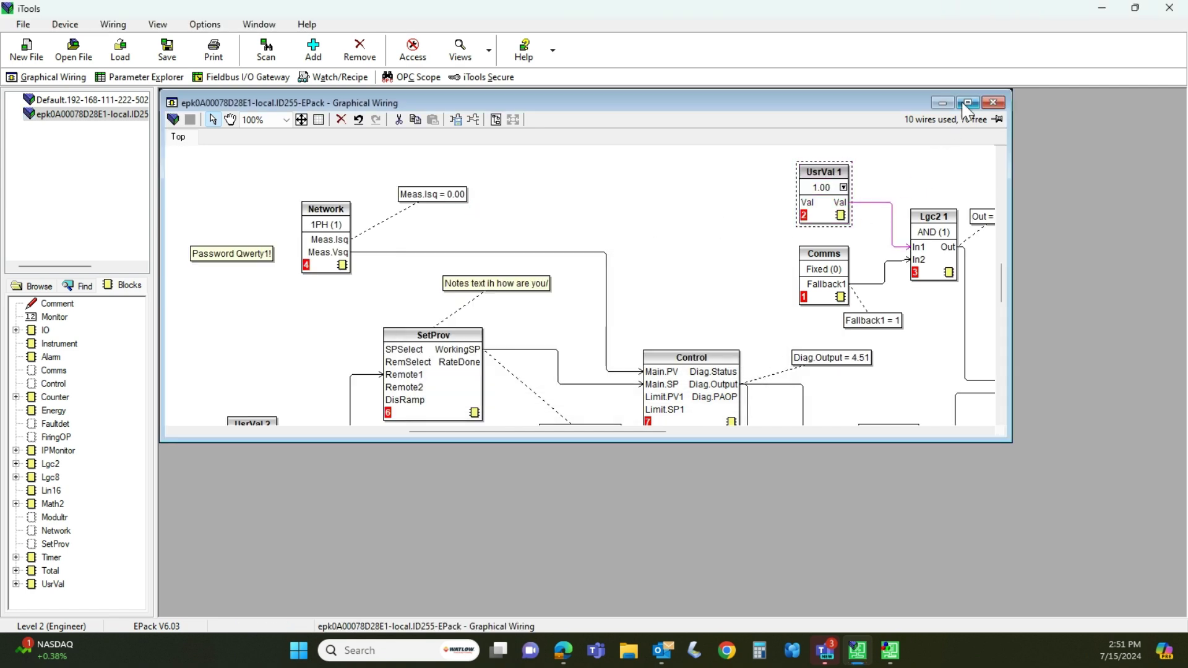
pyautogui.click(968, 102)
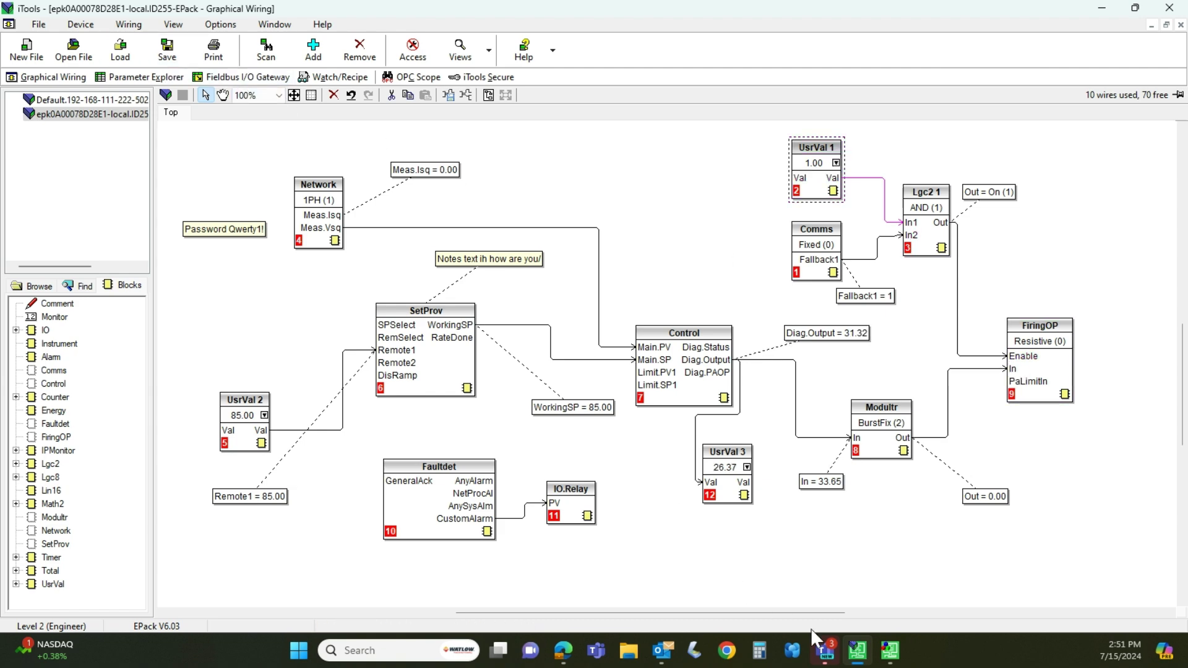
pyautogui.click(889, 650)
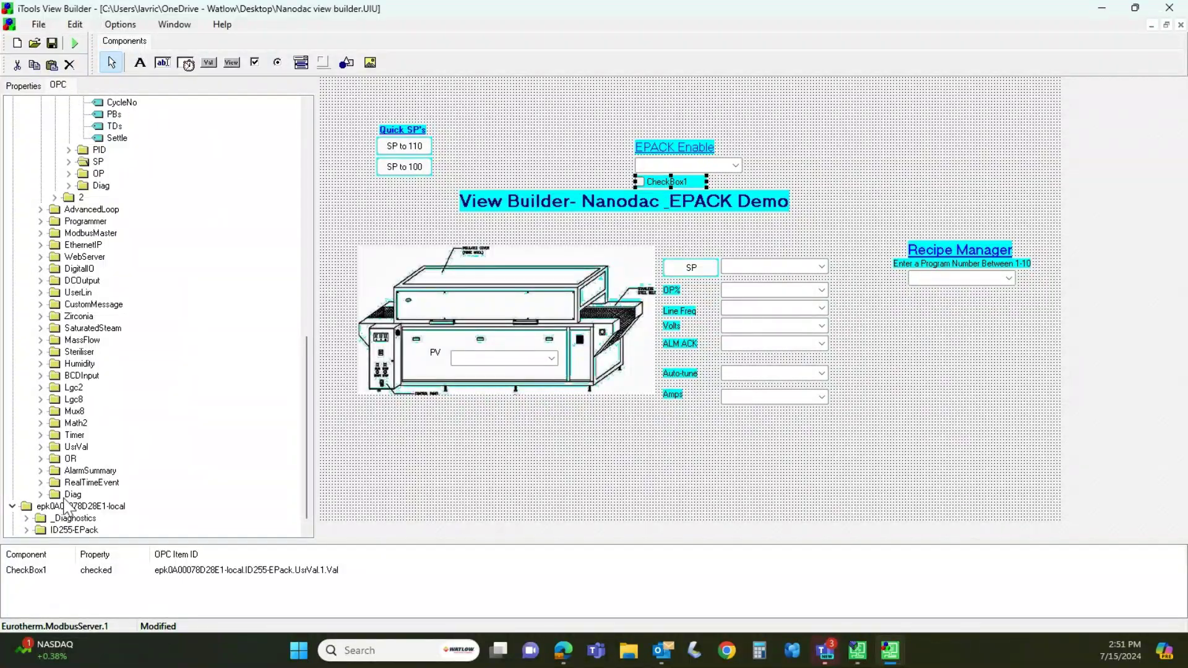
# Check the OPC items assigned to the EPACK Enable drop-down and the Recipe Manager drop-down.
pyautogui.scroll(-1, 79, 445)
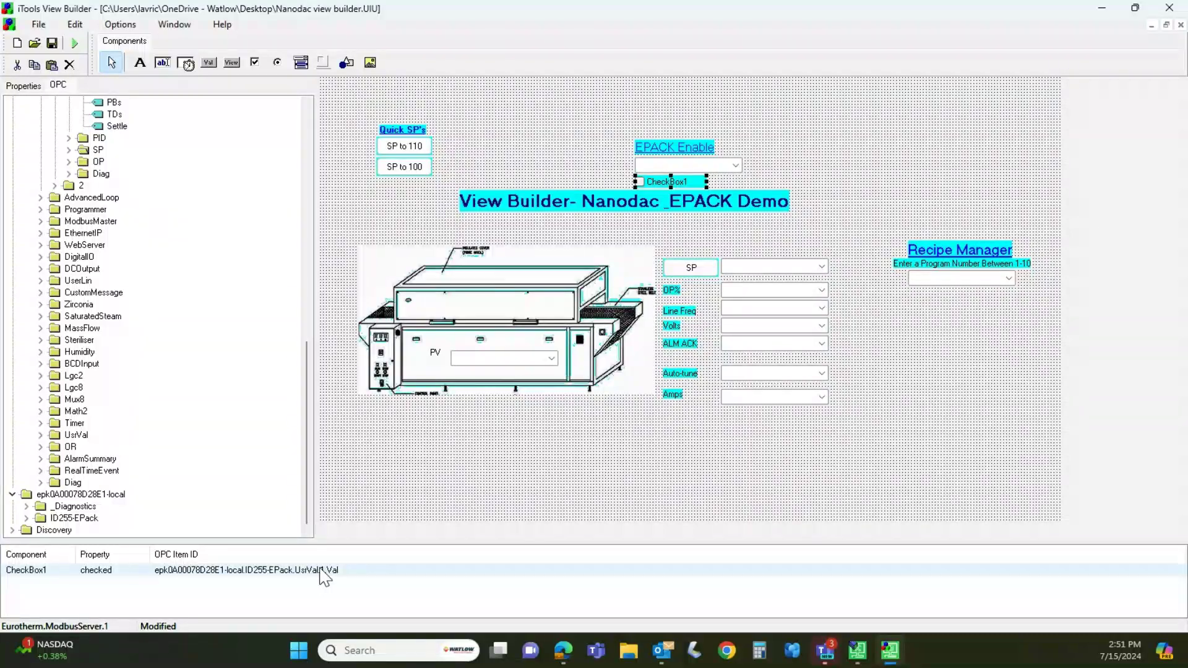
pyautogui.click(689, 167)
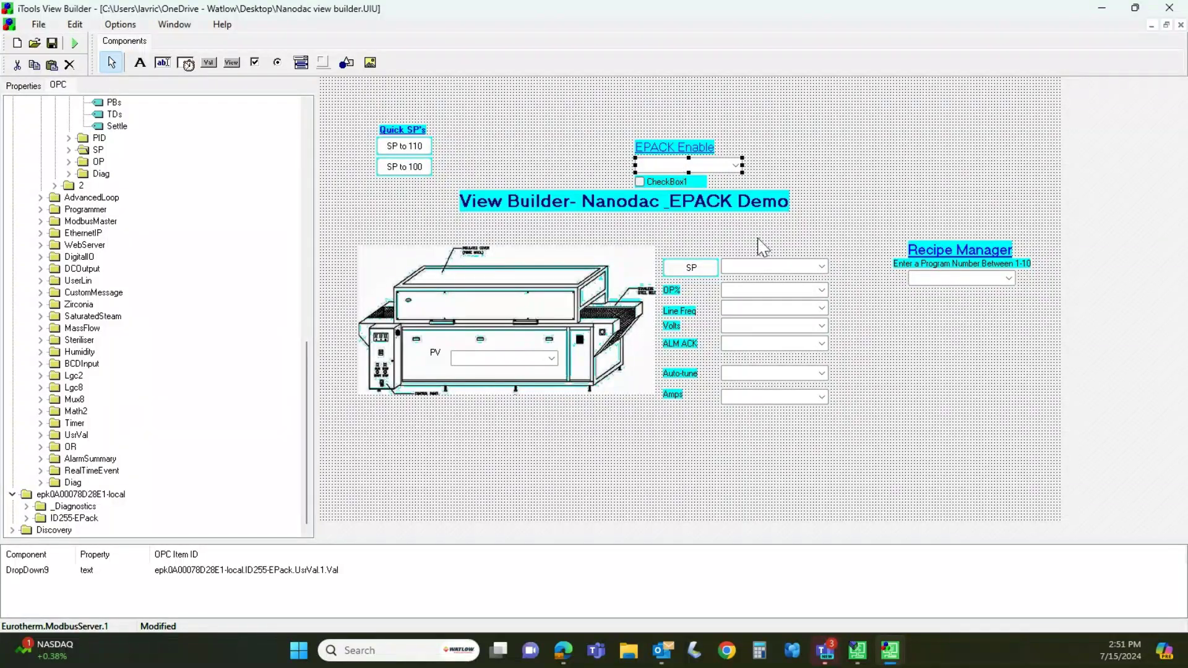
pyautogui.click(835, 197)
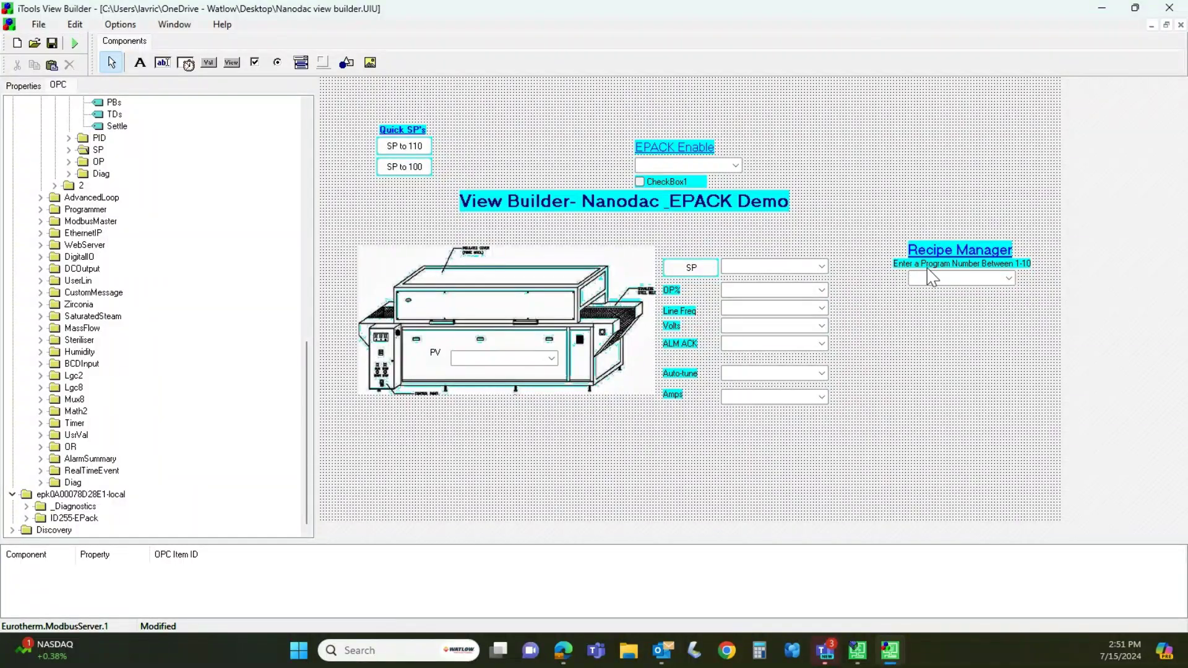
pyautogui.click(1013, 284)
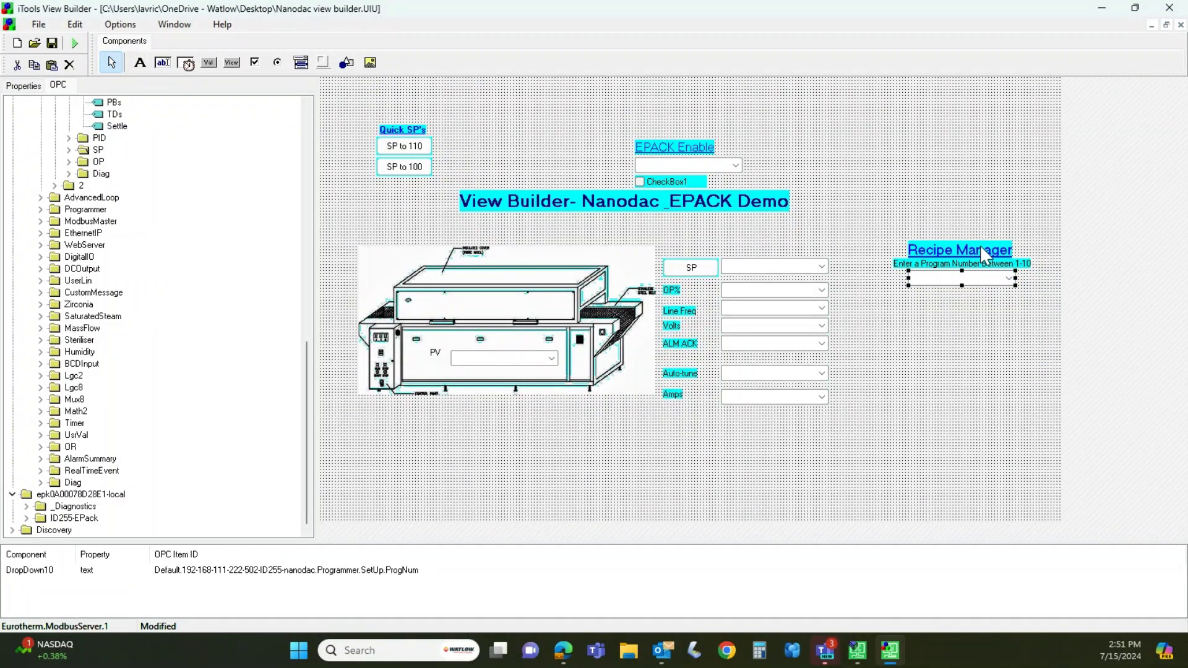
pyautogui.click(1005, 340)
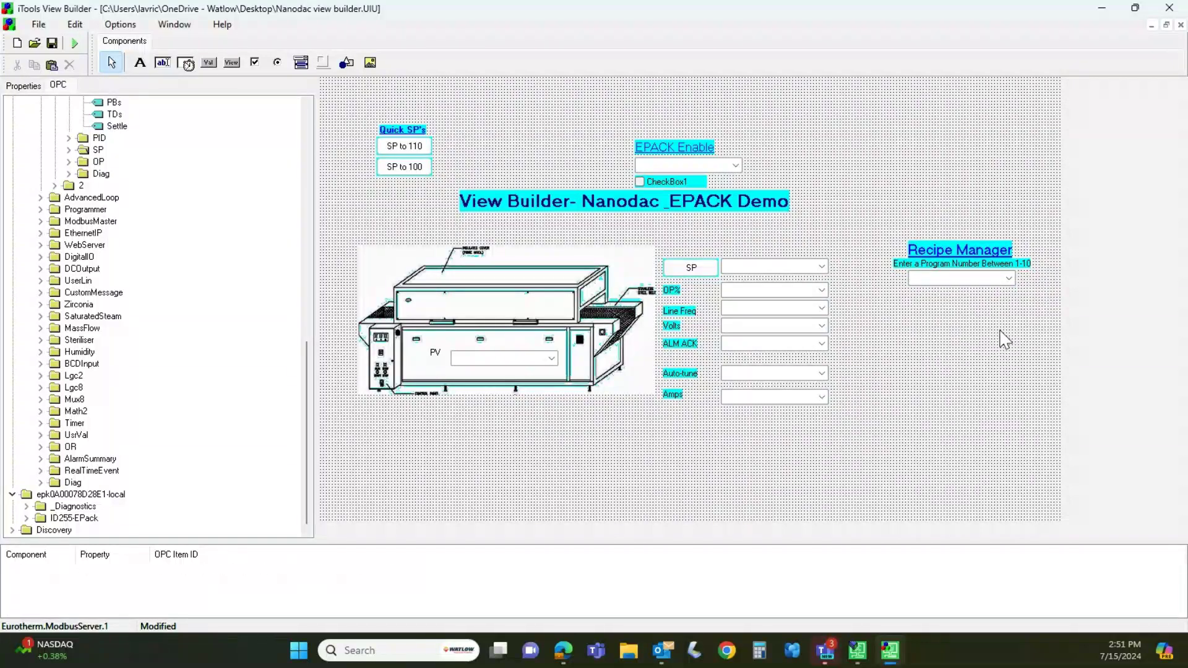
# Locate the Recipe Manager drop-down's ProgNum item under the nanodac's Programmer SetUp folder in the OPC tree.
pyautogui.click(951, 282)
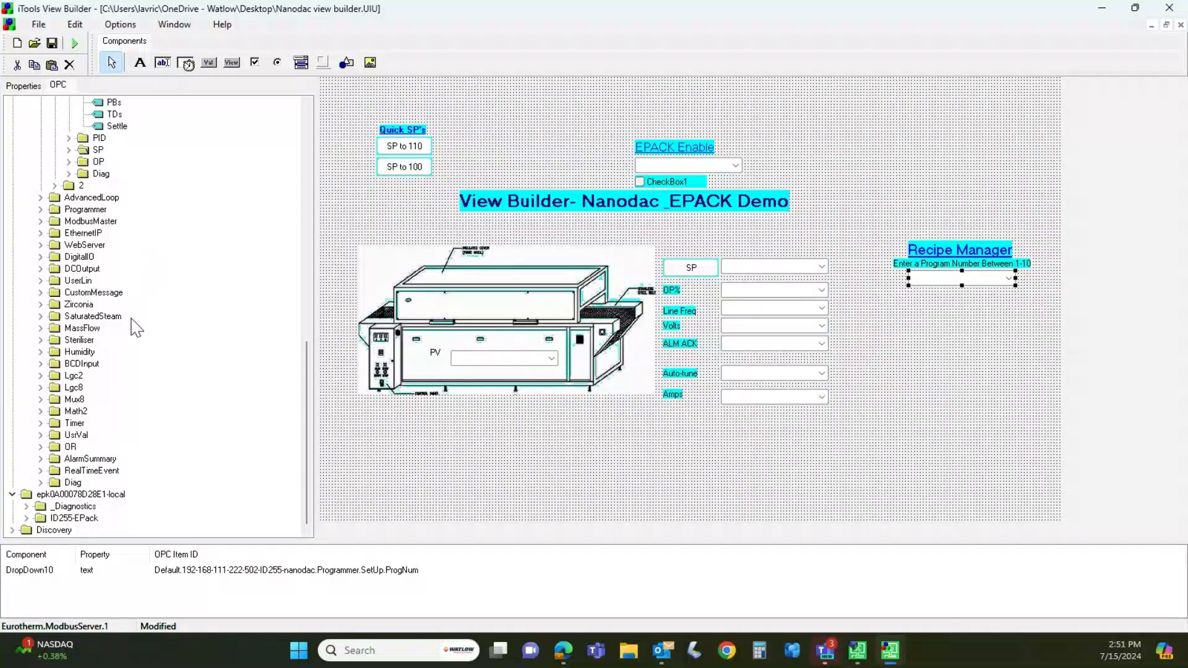
pyautogui.scroll(5, 137, 328)
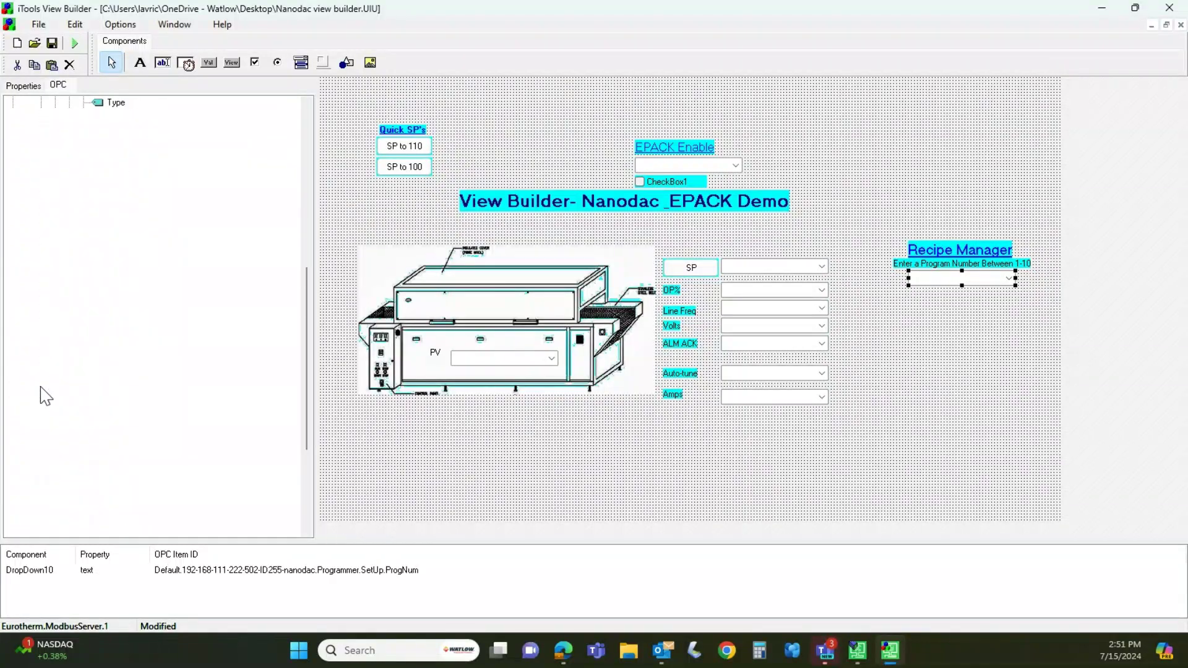
pyautogui.scroll(-2, 72, 306)
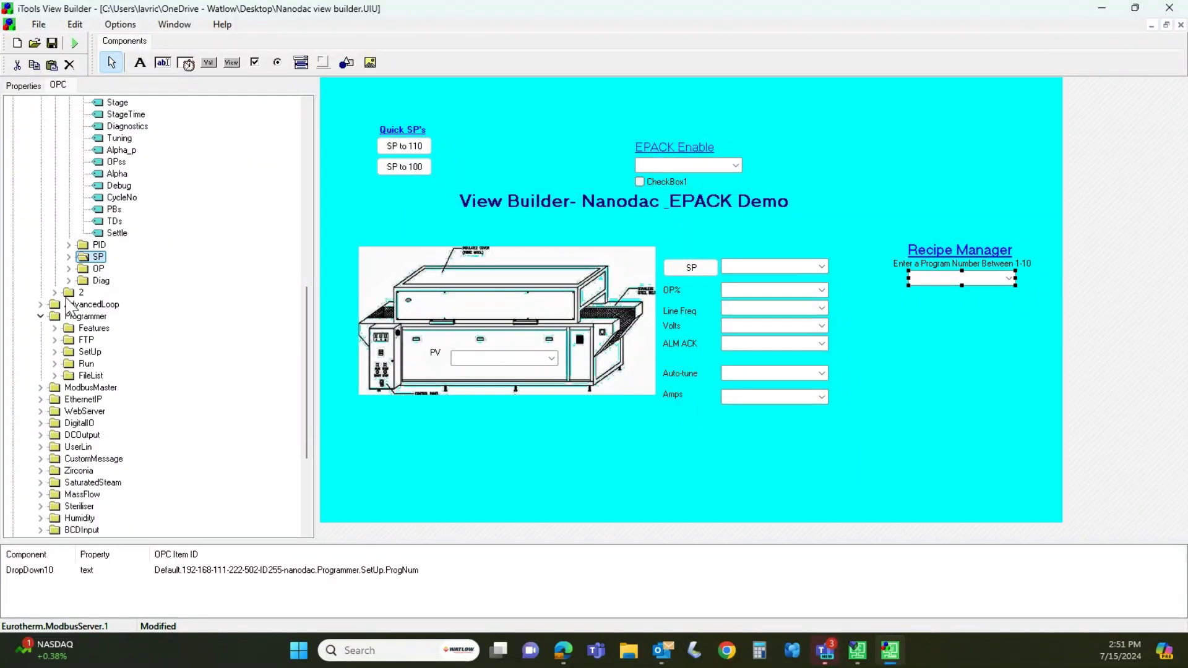
pyautogui.click(55, 352)
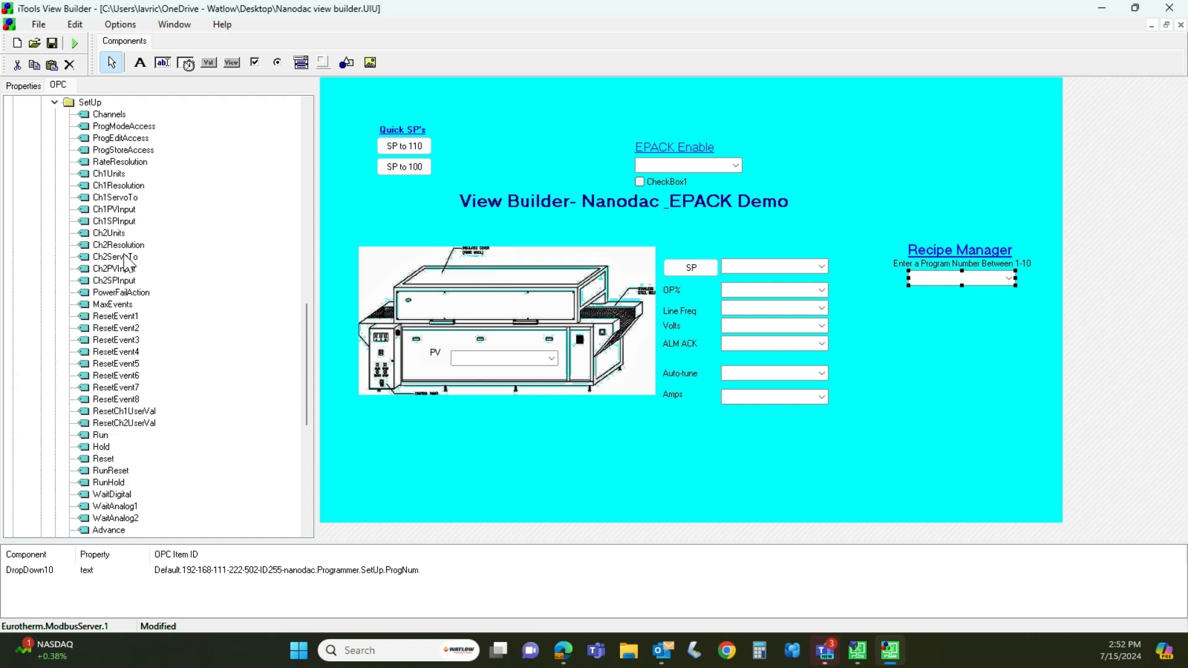
pyautogui.scroll(-4, 127, 263)
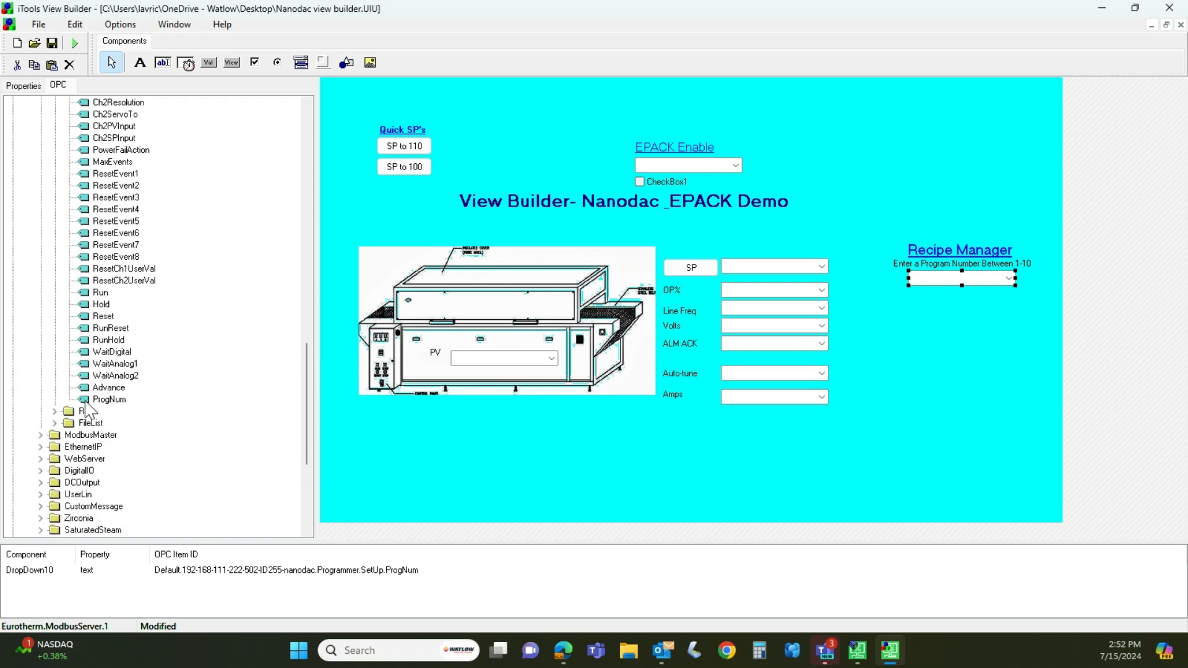
pyautogui.moveTo(87, 405)
pyautogui.mouseDown()
pyautogui.moveTo(313, 421)
pyautogui.moveTo(805, 376)
pyautogui.moveTo(923, 281)
pyautogui.moveTo(73, 381)
pyautogui.moveTo(92, 402)
pyautogui.mouseUp()
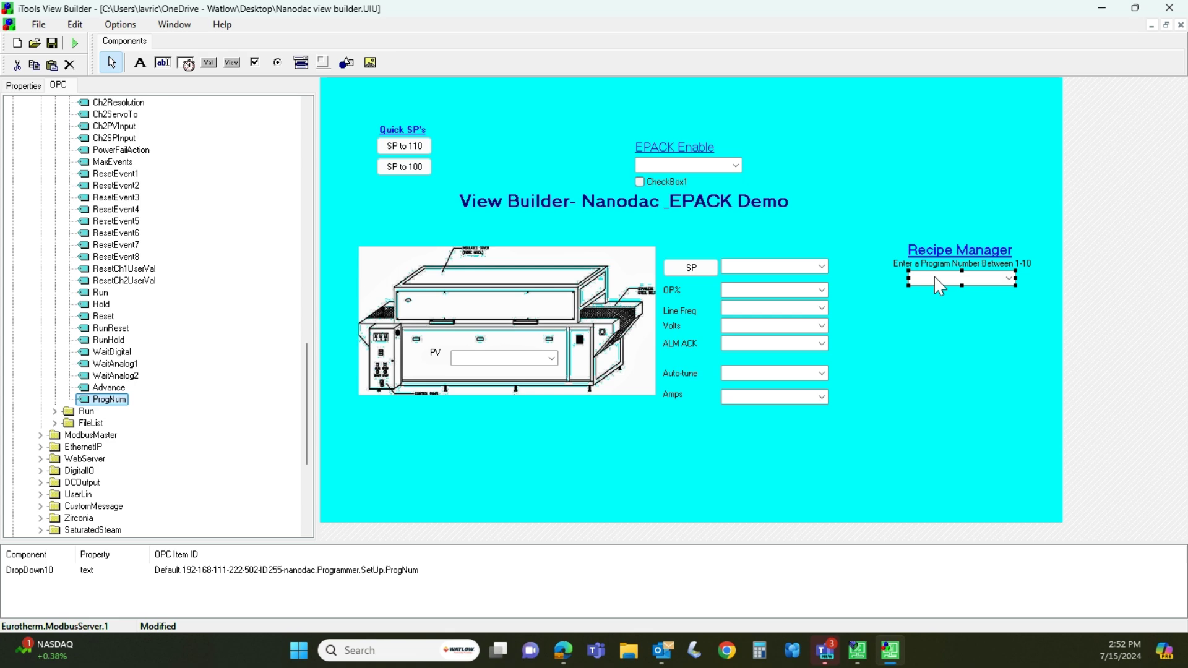
# Check the oven picture and the OPC item assigned to the PV drop-down on top of it.
pyautogui.click(527, 303)
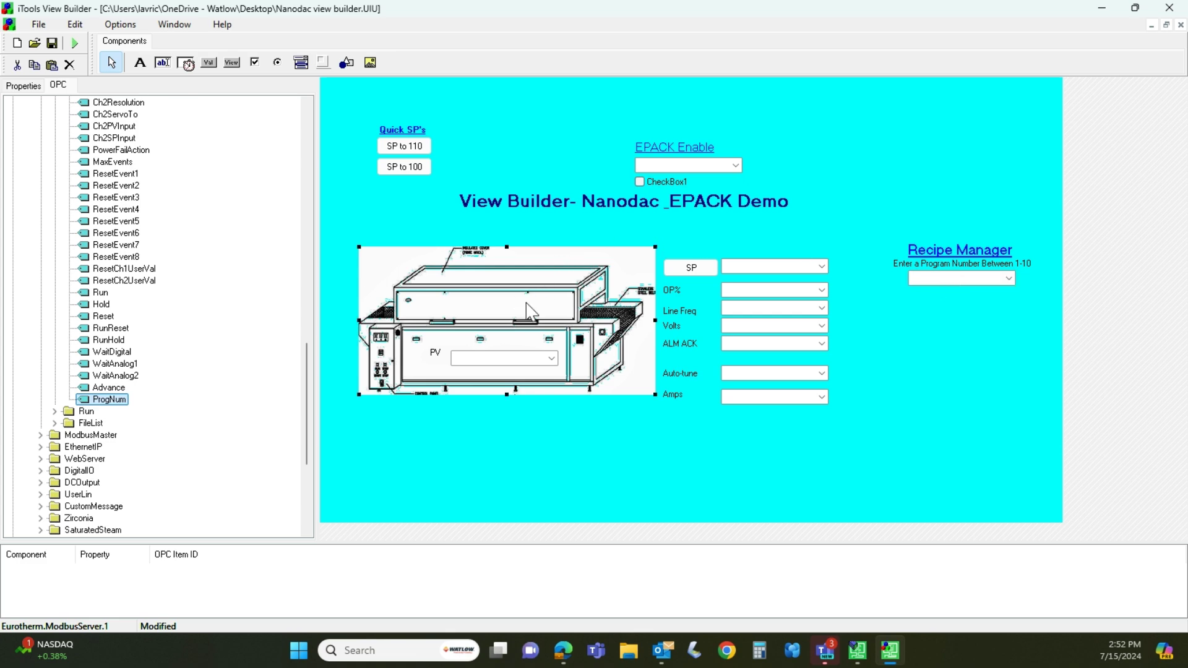
pyautogui.click(506, 357)
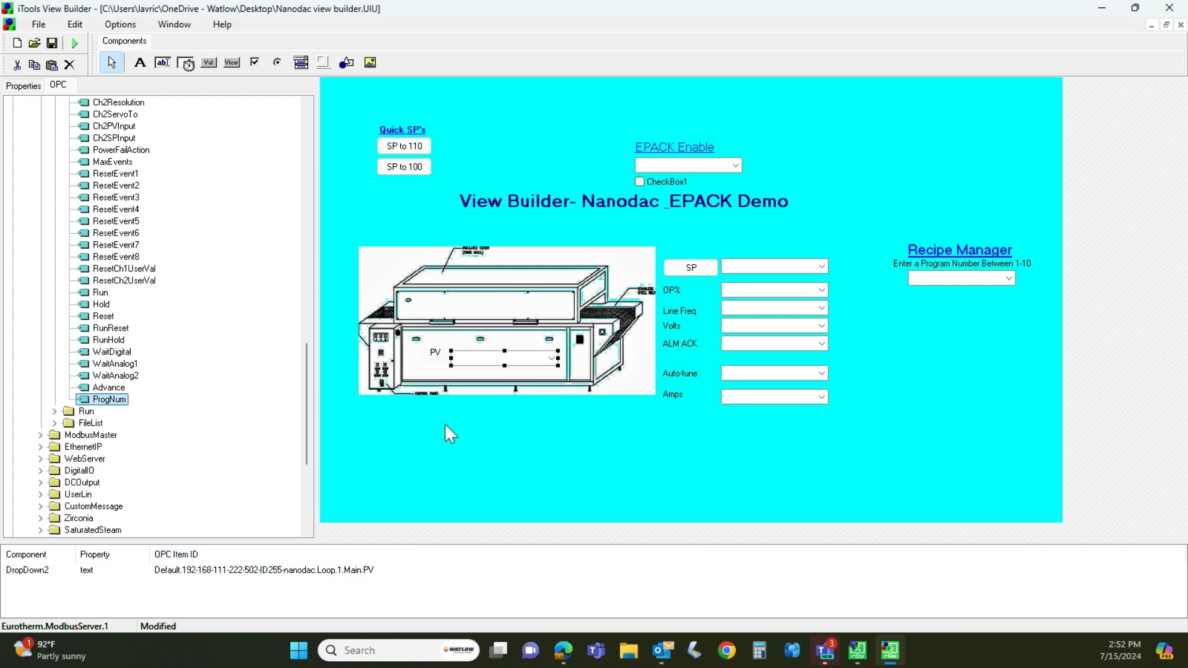
# Place a new 105 by 105 image component above Recipe Manager and select its Picture property.
pyautogui.click(371, 64)
pyautogui.click(839, 130)
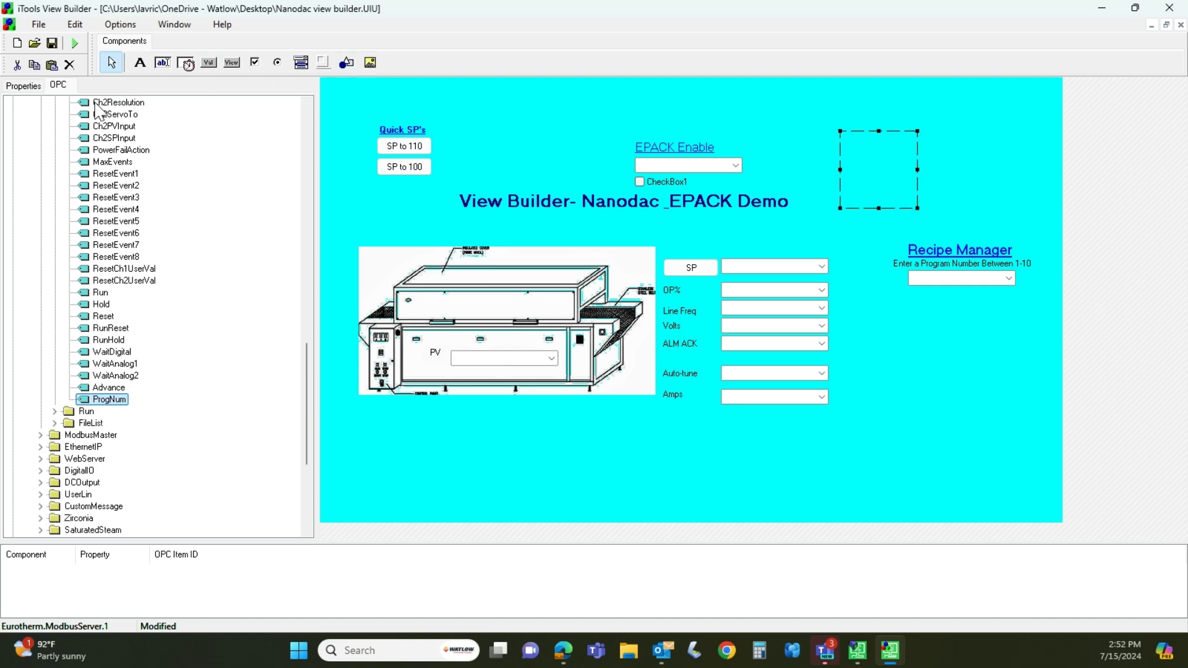
pyautogui.click(24, 86)
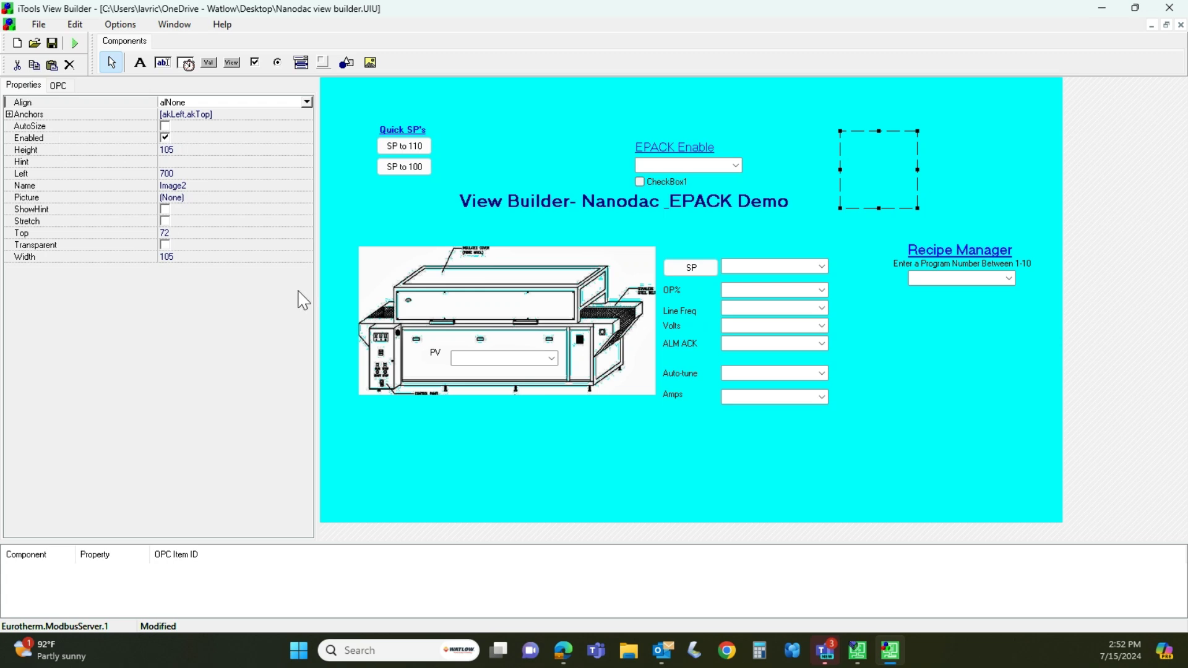
pyautogui.click(212, 187)
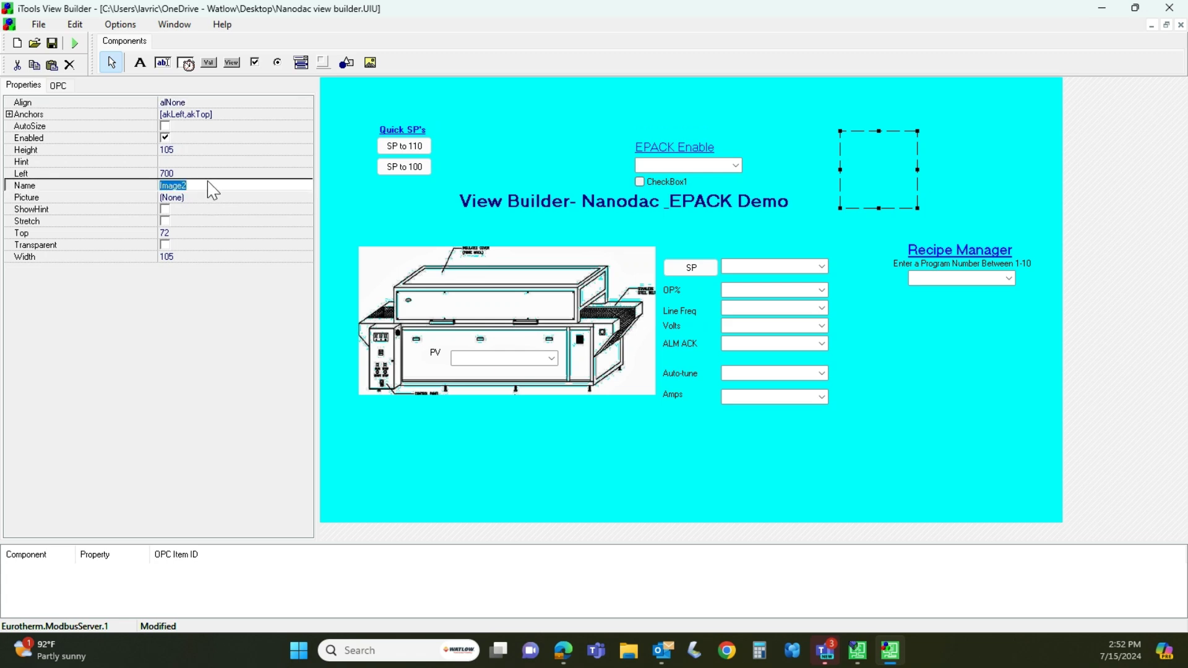
pyautogui.click(210, 198)
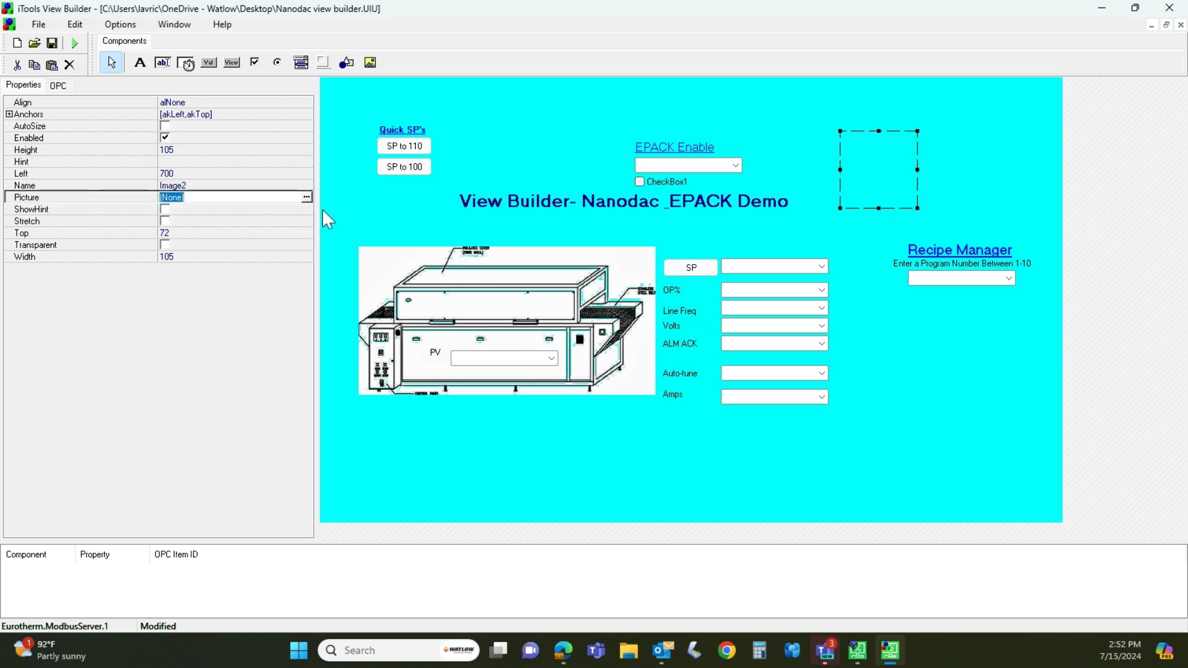
# Load the Schematic-Diagram-of-Curing BMP file into the new image's Picture Editor and cancel the editor.
pyautogui.click(306, 197)
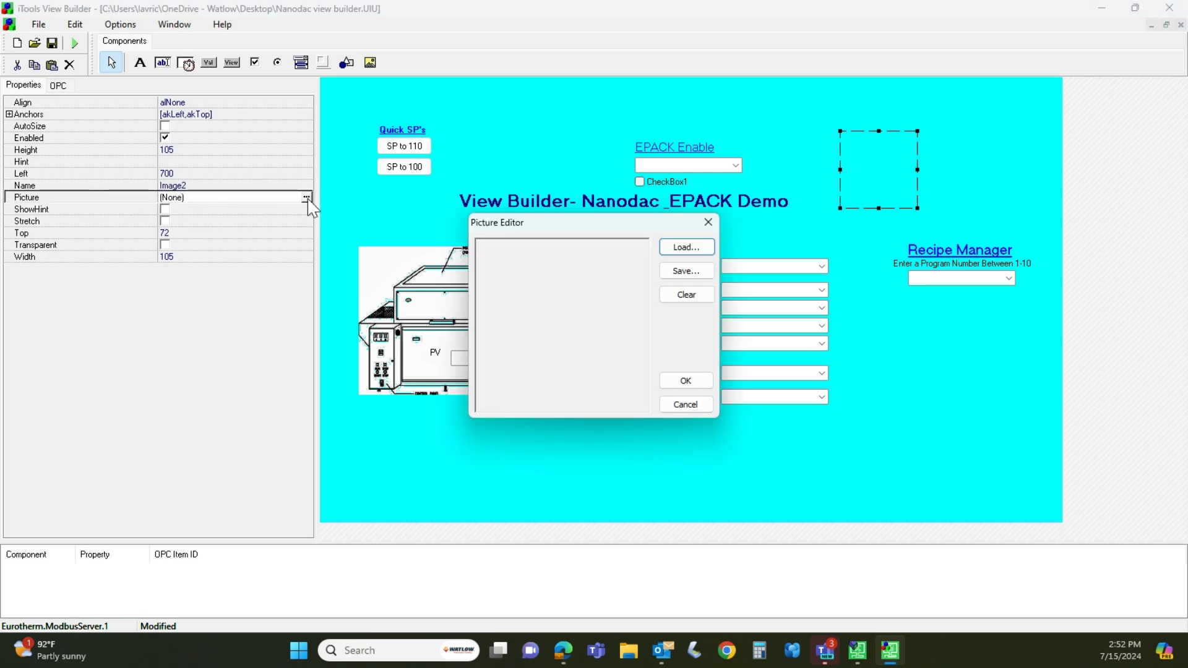
pyautogui.click(685, 251)
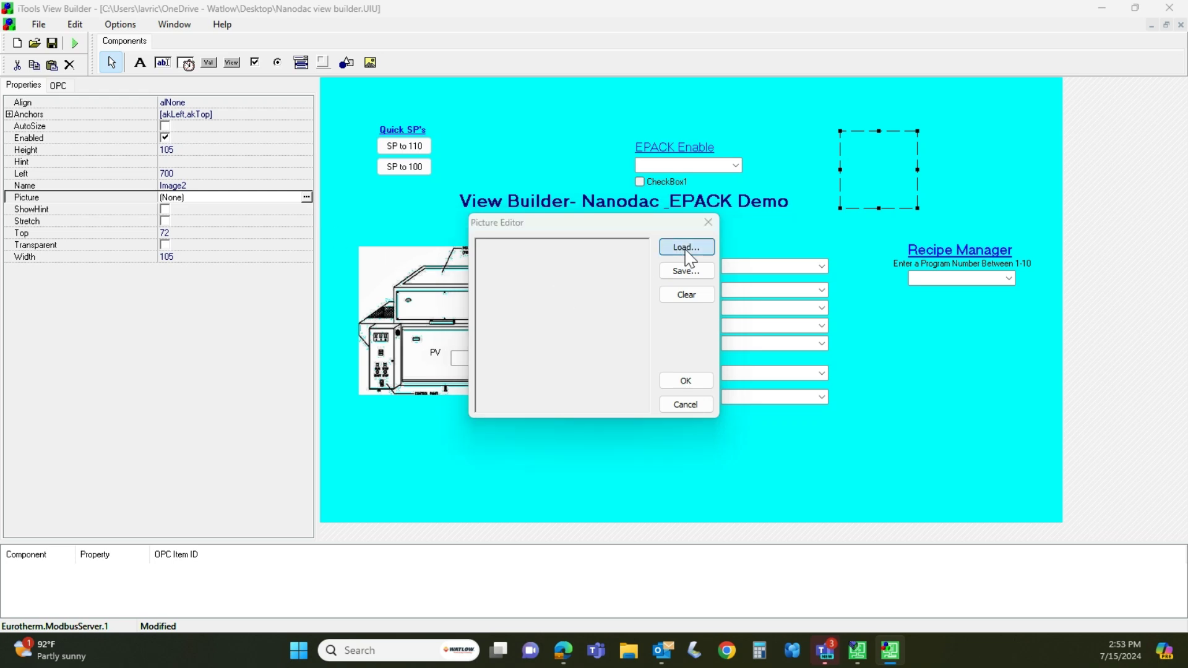
pyautogui.scroll(-10, 823, 384)
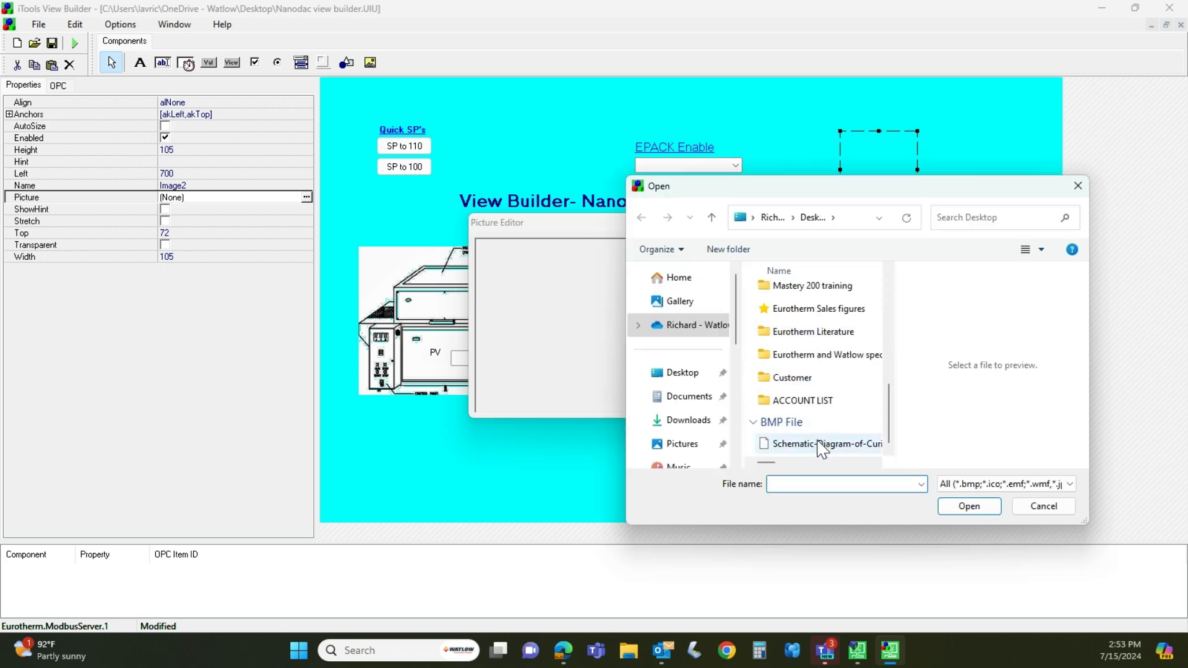
pyautogui.click(822, 445)
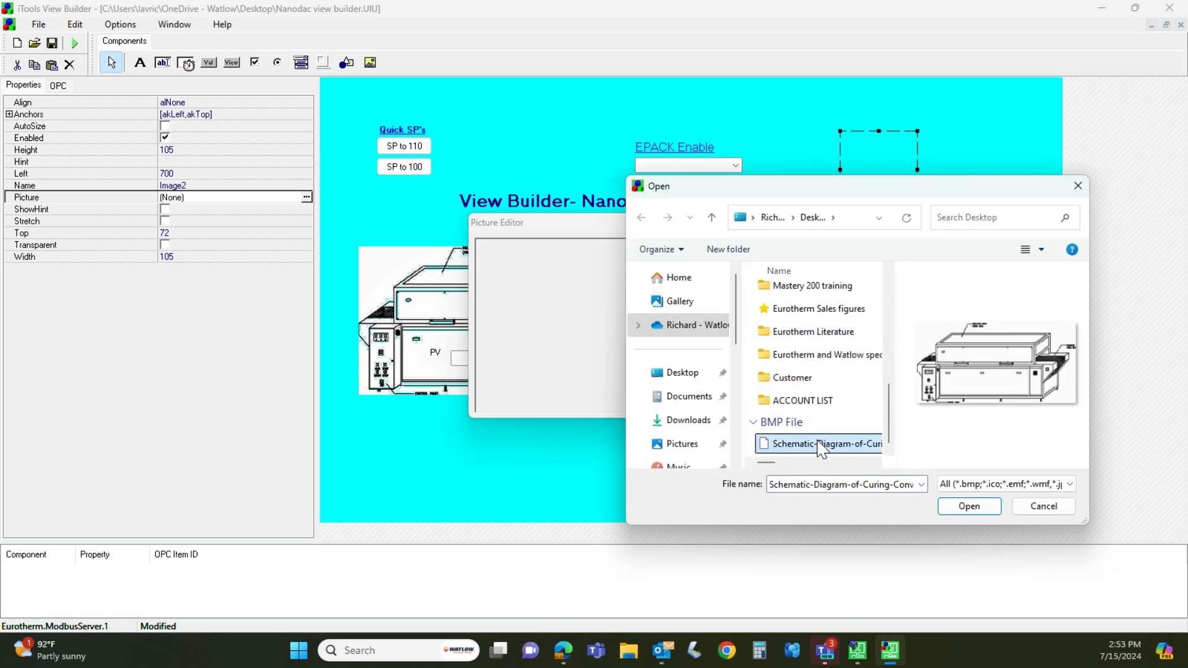
pyautogui.click(971, 514)
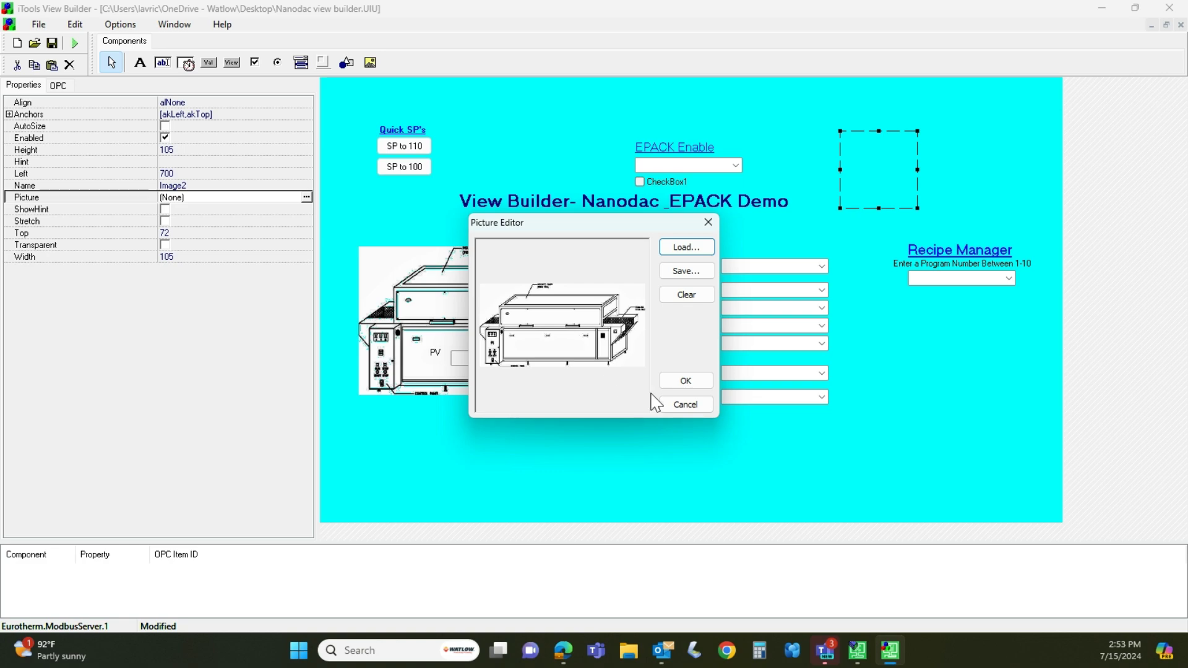
pyautogui.click(684, 406)
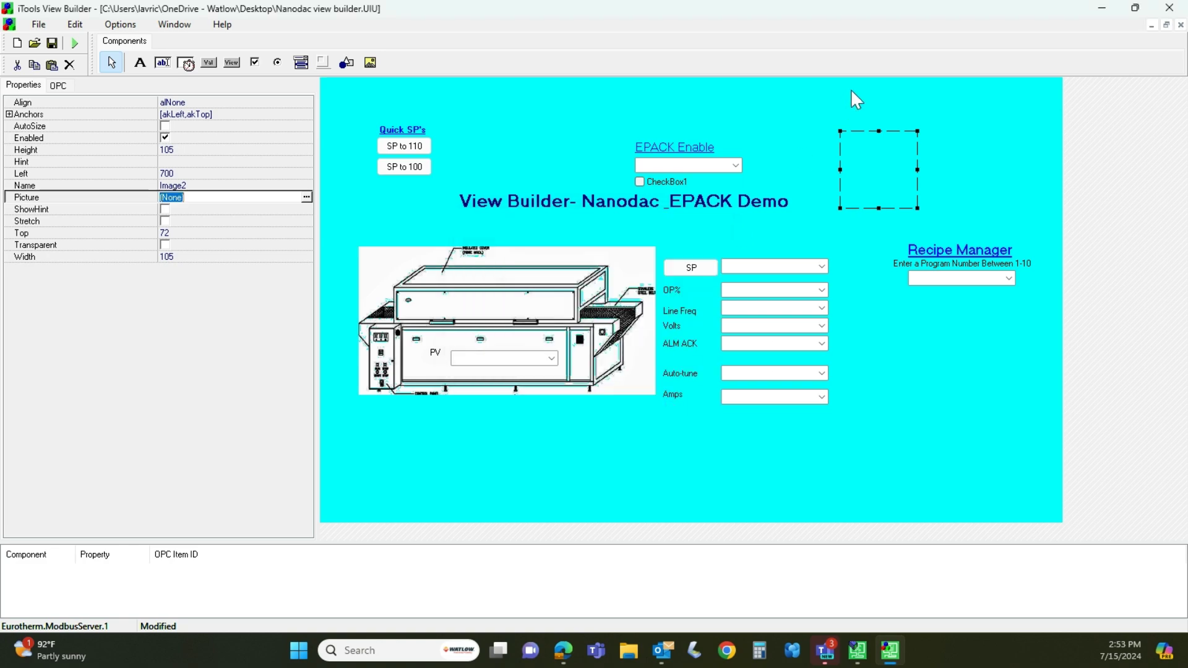
# Delete the empty image component above Recipe Manager.
pyautogui.moveTo(879, 179); pyautogui.dragTo(881, 180)
pyautogui.rightClick(881, 180)
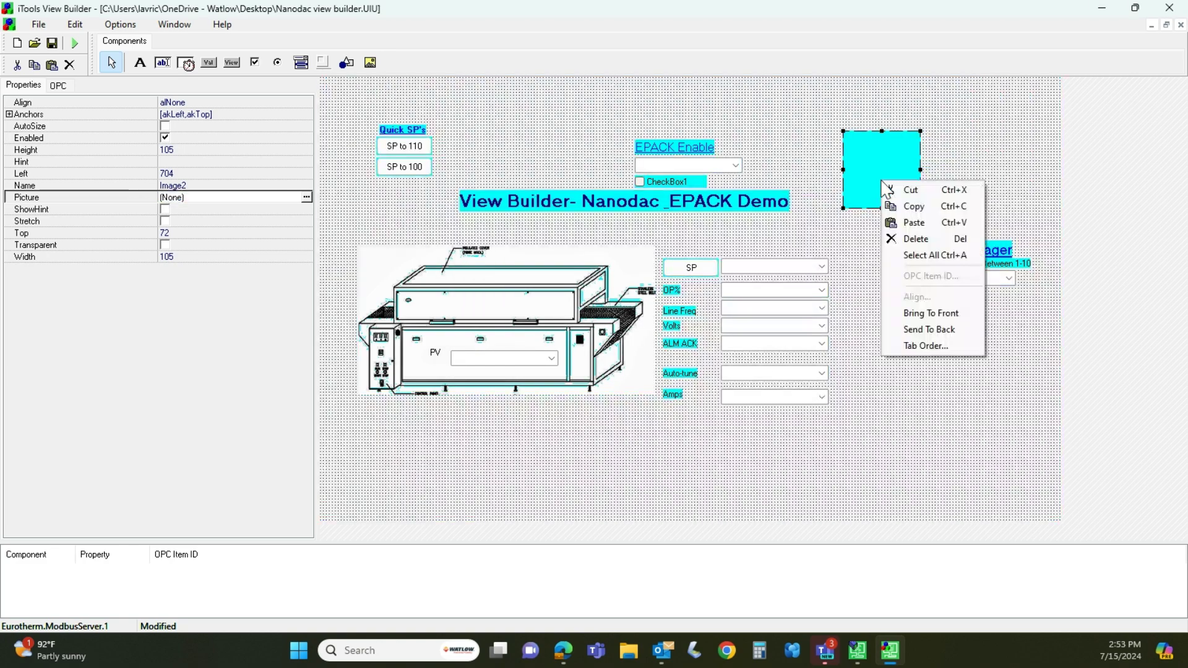
pyautogui.click(916, 239)
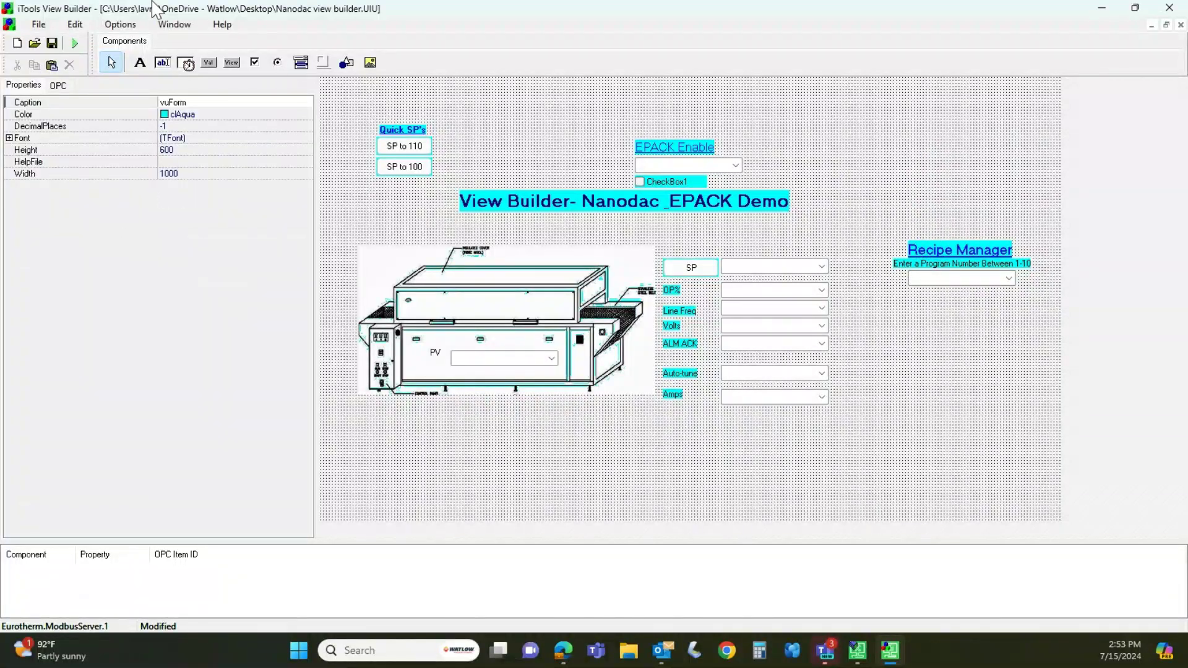
# Run the view in View Runner and toggle the check box under EPACK Enable off and on again.
pyautogui.click(75, 43)
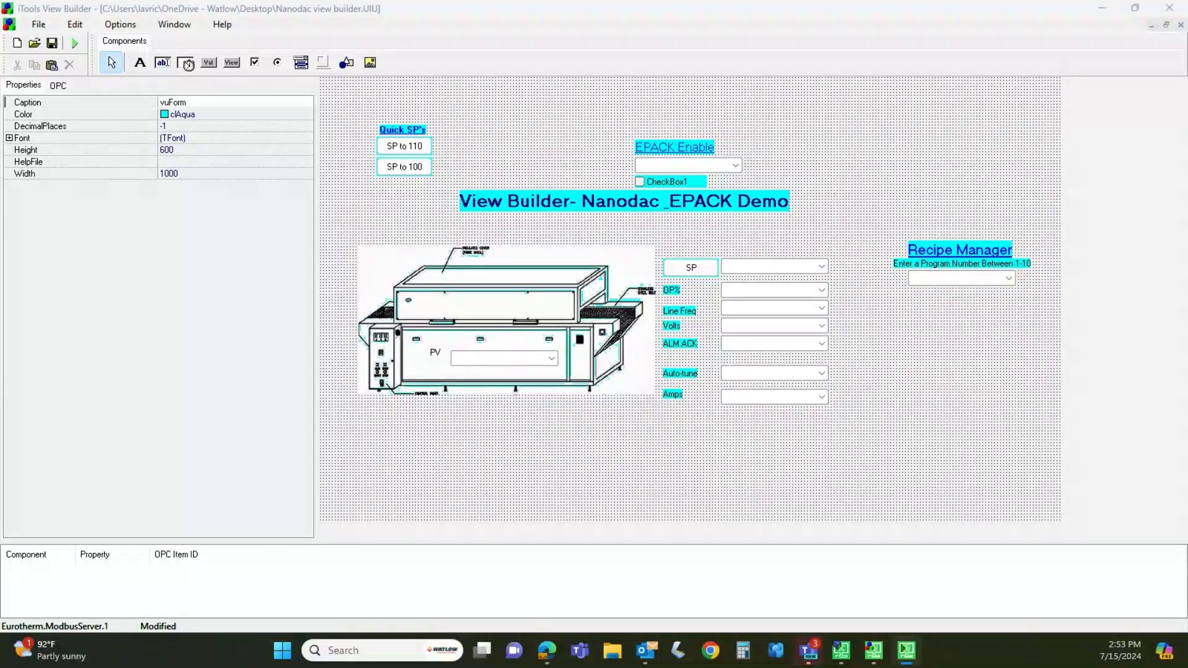
pyautogui.moveTo(0, 78); pyautogui.dragTo(588, 41)
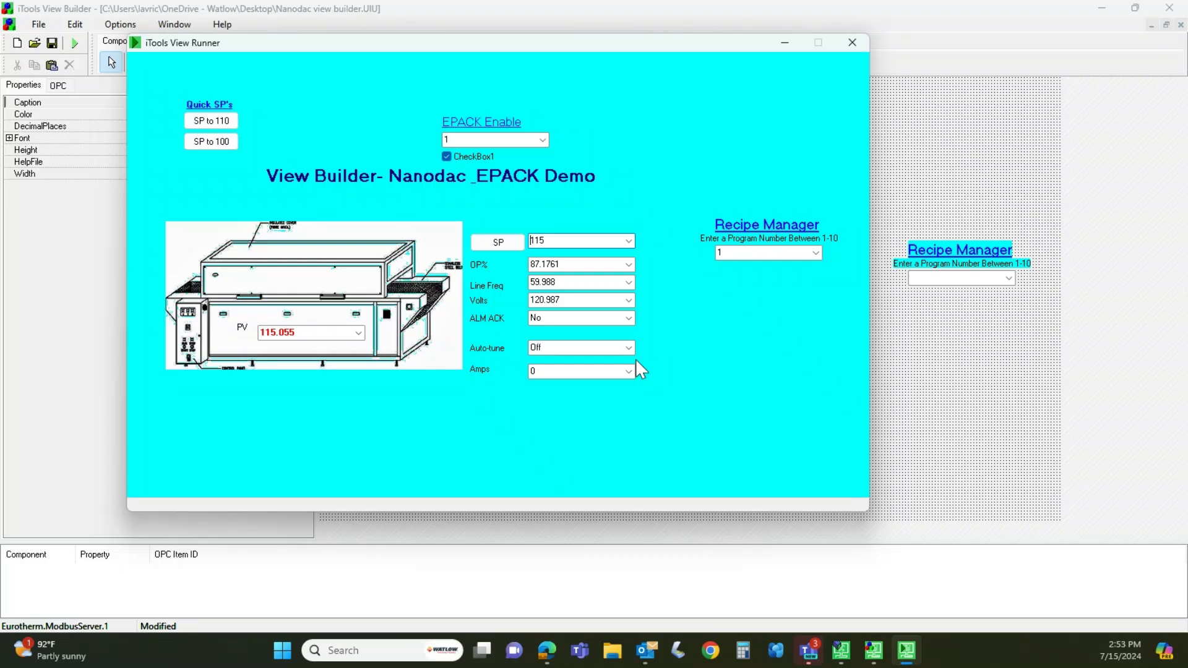
pyautogui.click(479, 158)
pyautogui.click(458, 158)
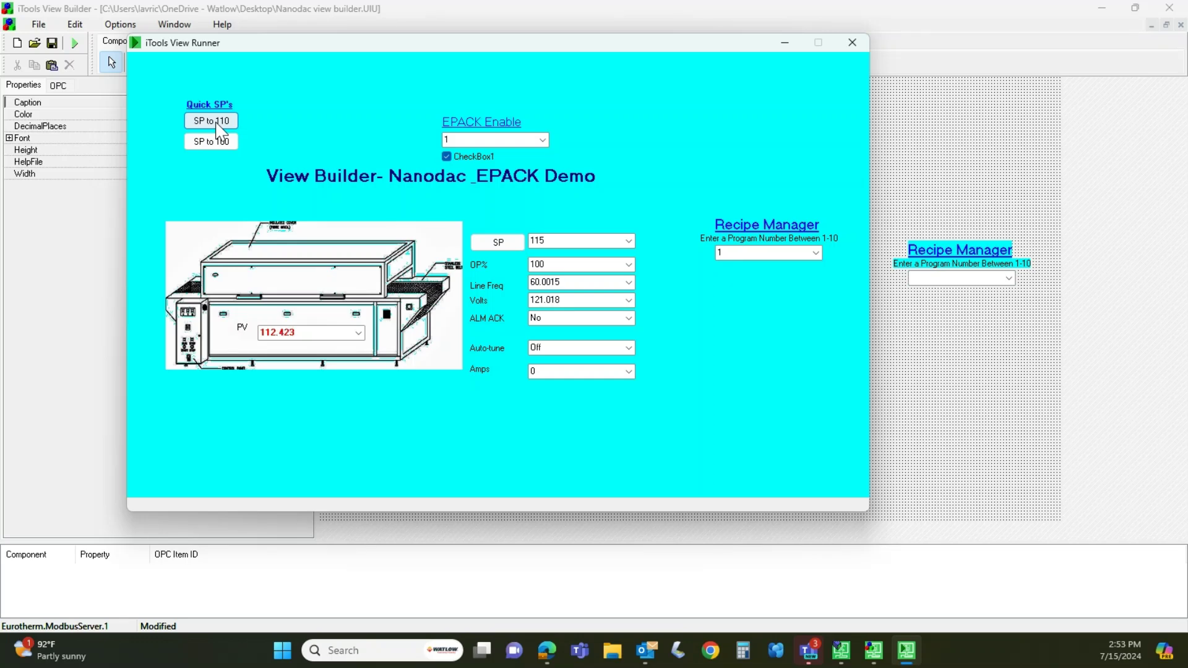
# Try the 110 and 100 Quick SP's in the running view and set the SP value to 75.
pyautogui.click(212, 123)
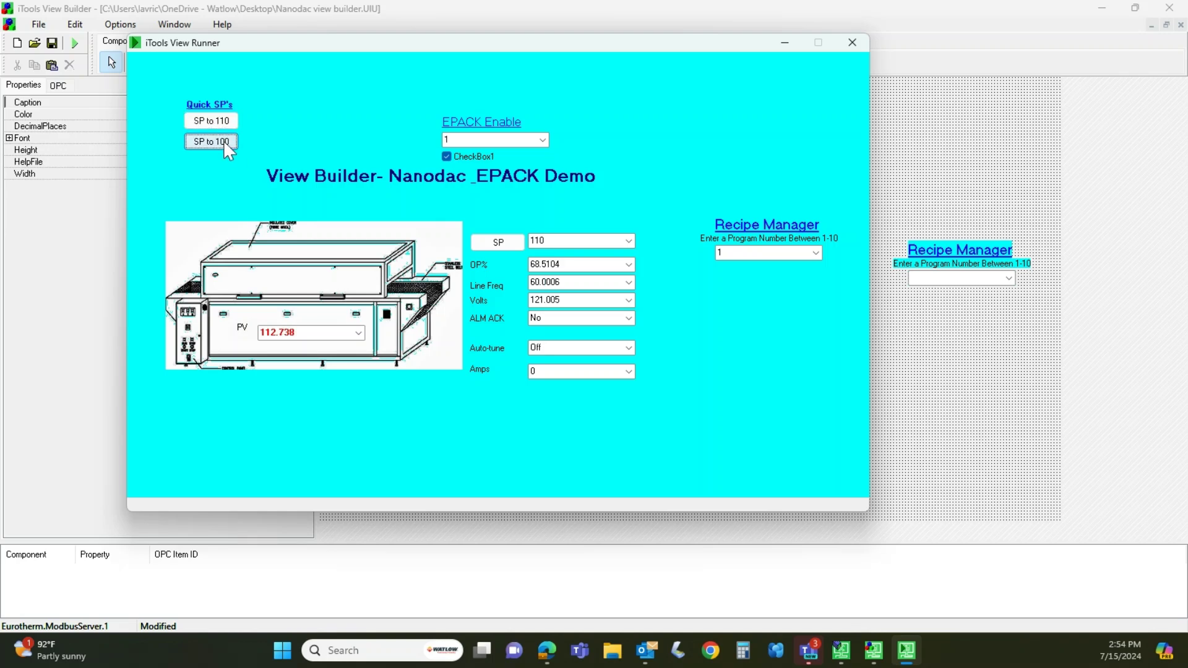
pyautogui.click(224, 140)
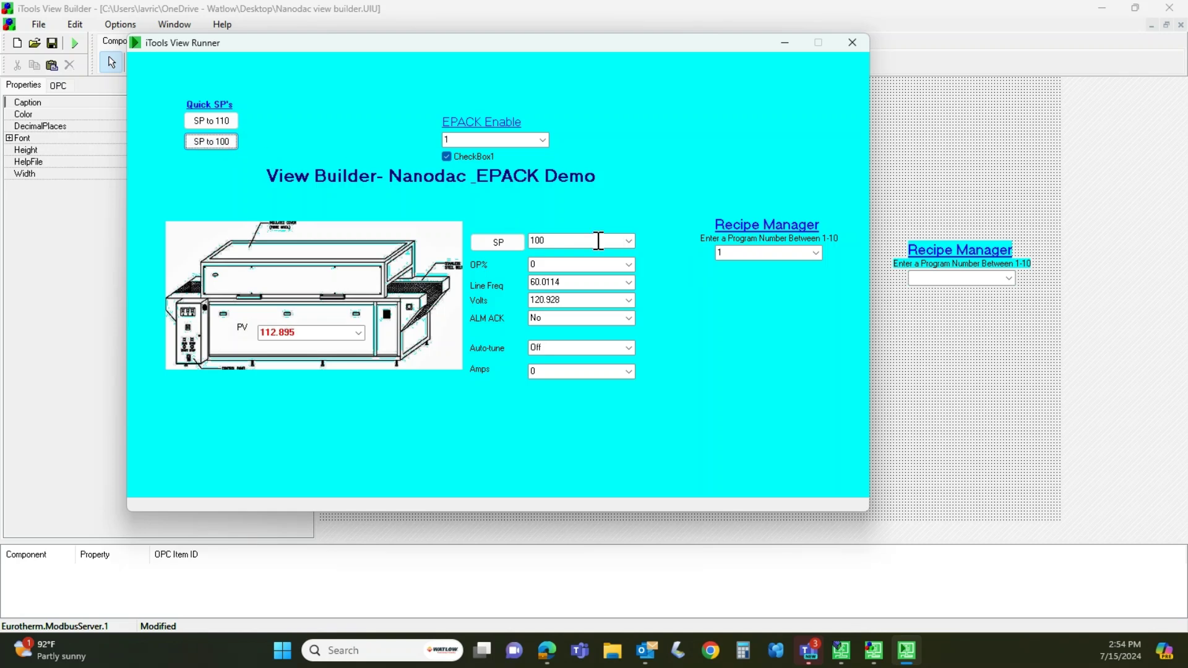
pyautogui.doubleClick(582, 241)
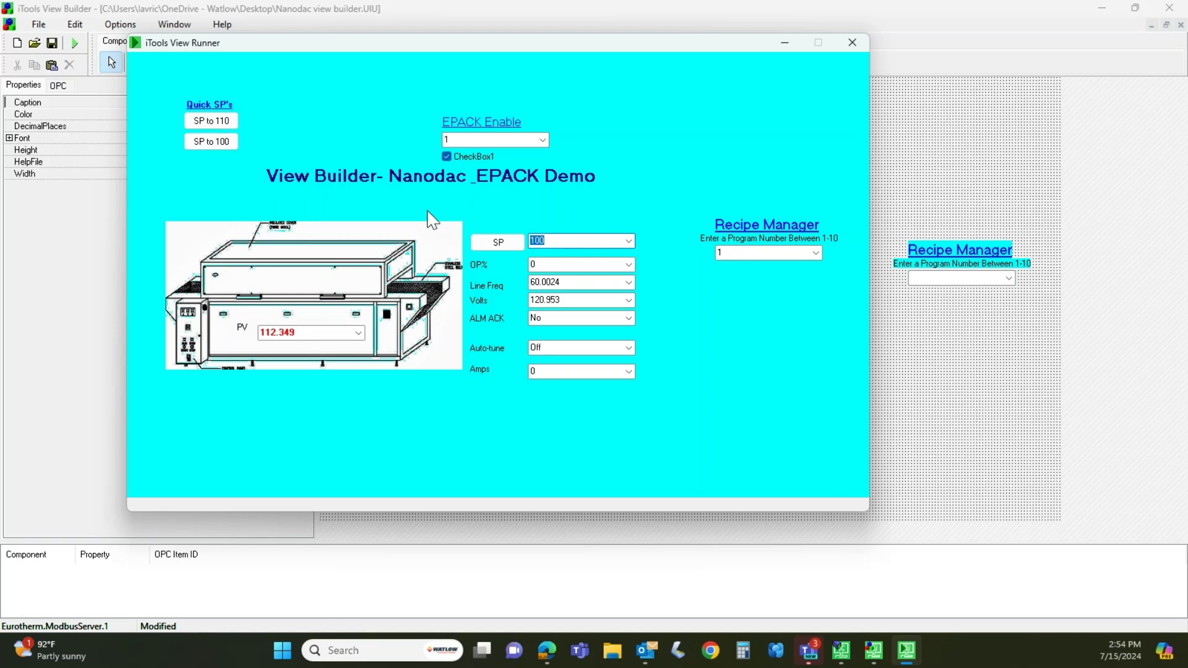
pyautogui.write('75')
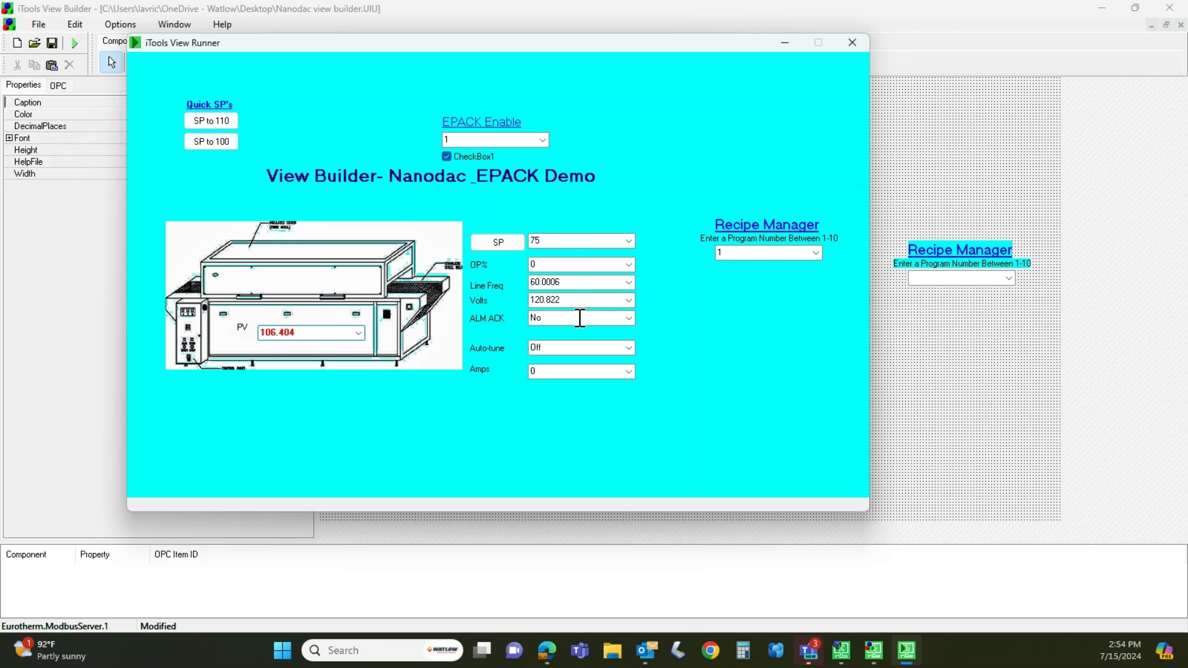
# Try to set ALM ACK to Yes in the running view.
pyautogui.click(628, 317)
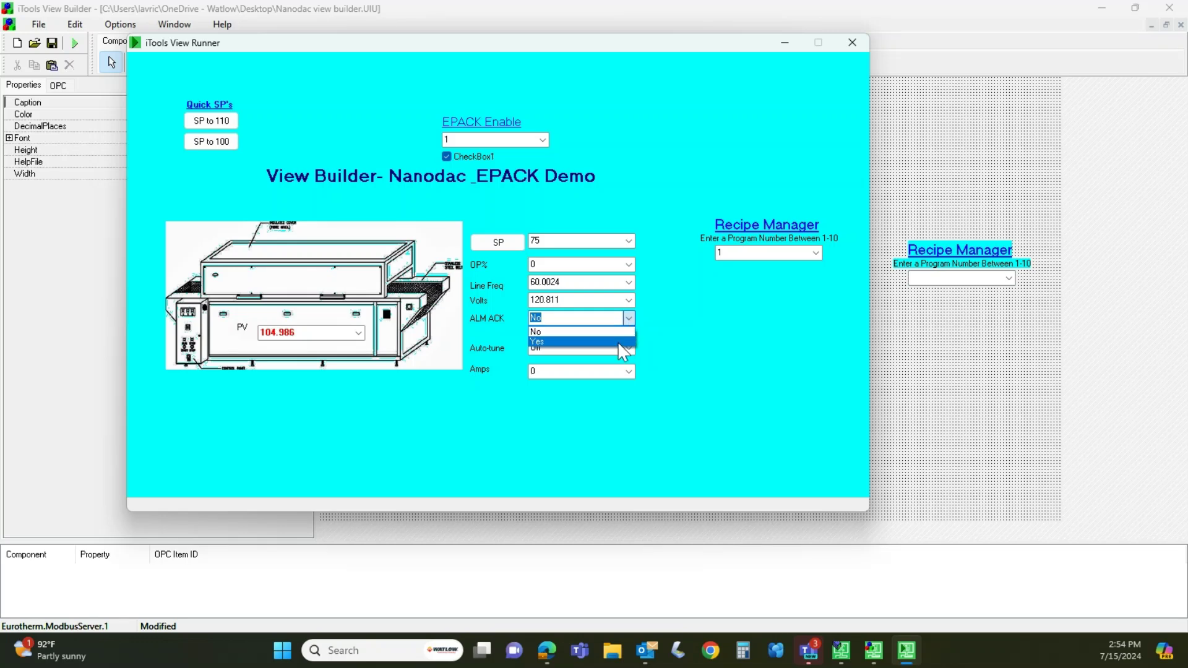
pyautogui.click(618, 342)
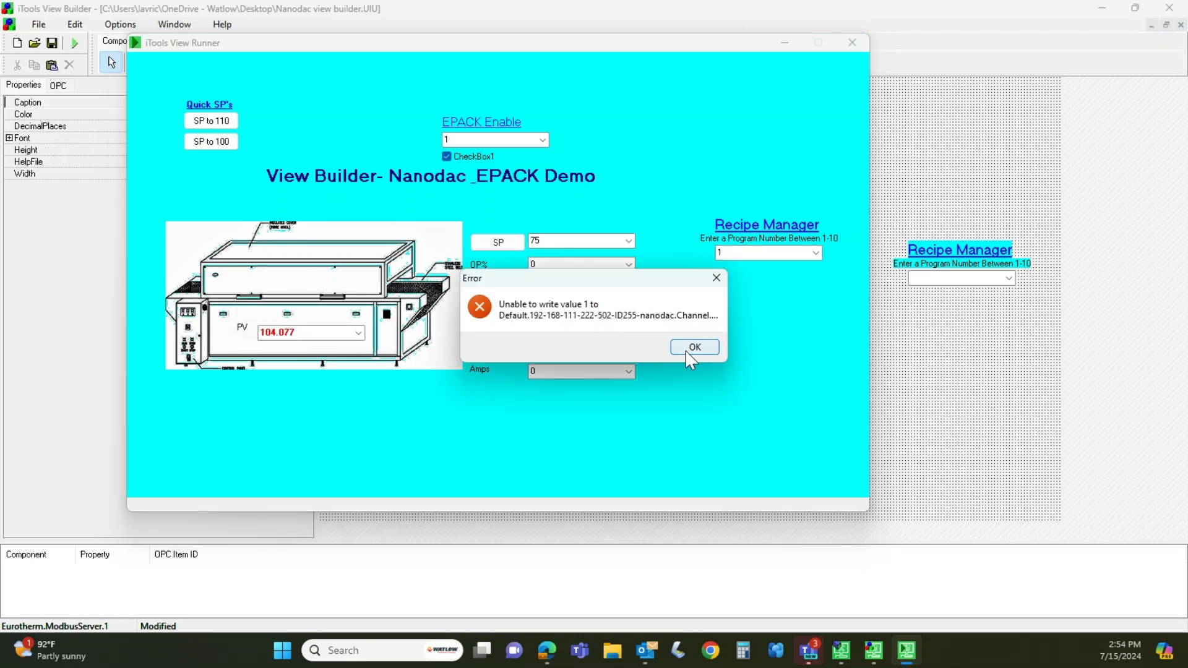
pyautogui.click(685, 348)
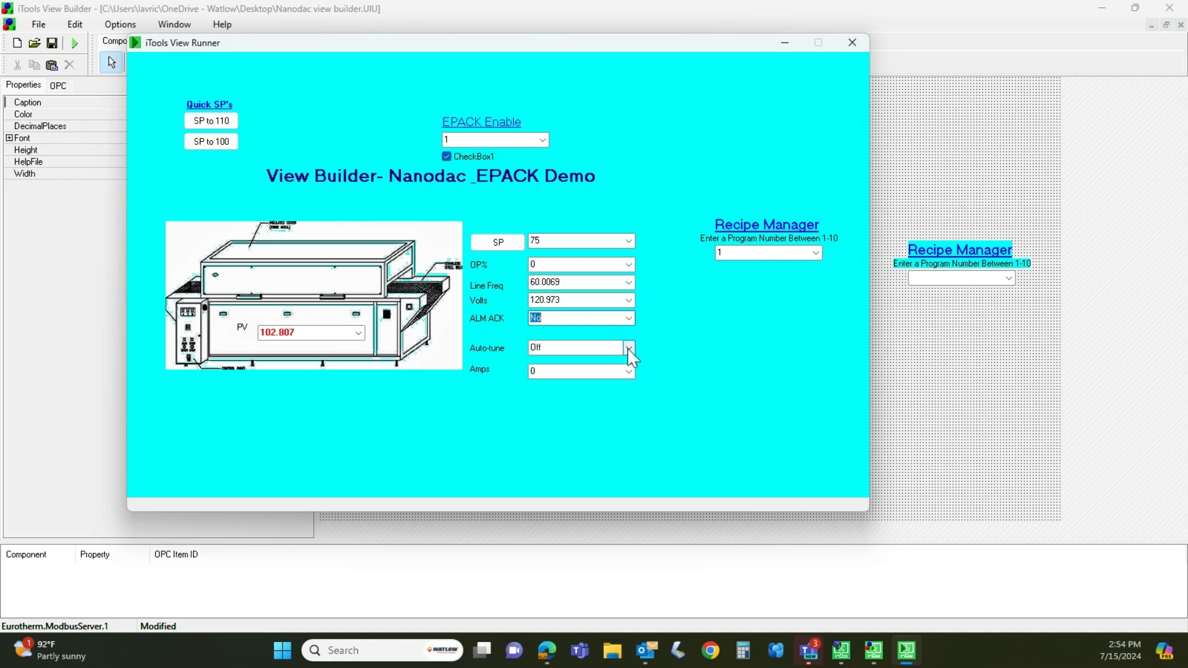
# View the available Auto-tune options in the running view without choosing another one.
pyautogui.click(628, 347)
pyautogui.click(684, 348)
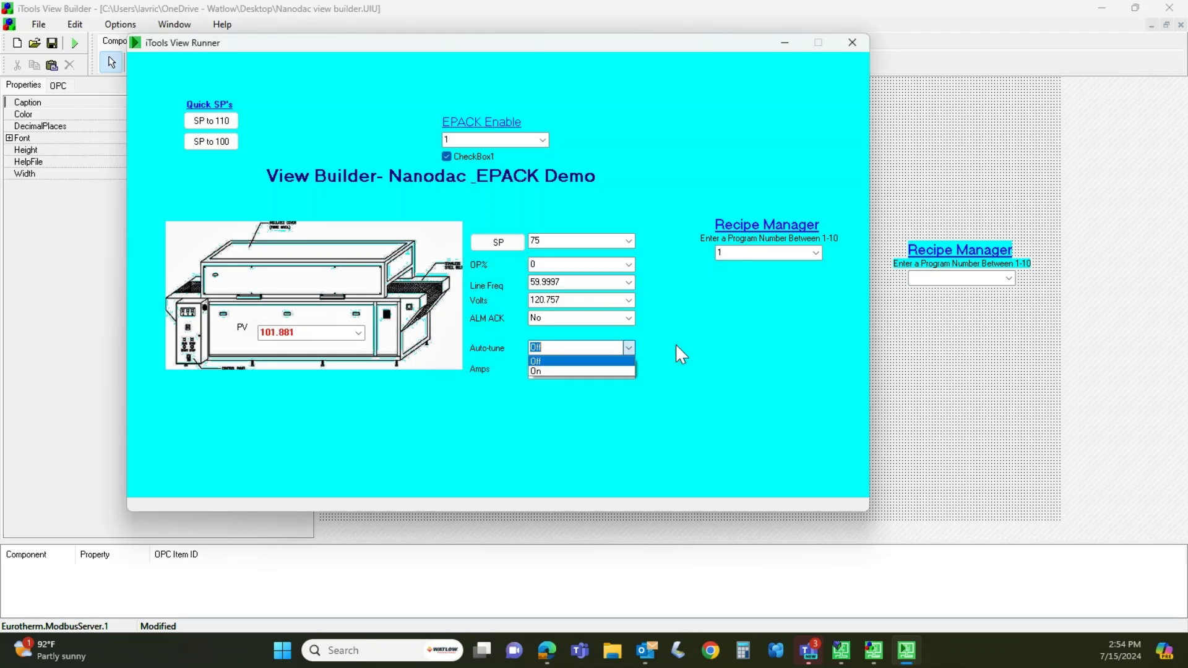
pyautogui.click(637, 432)
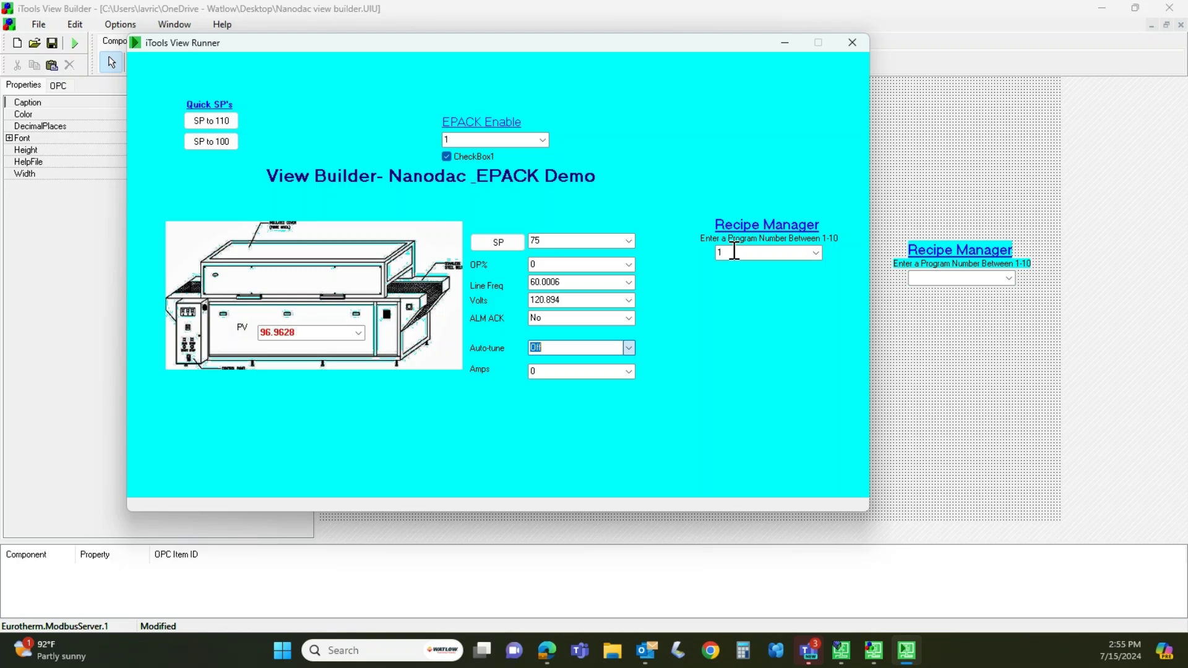
# Set the Recipe Manager program number to 2 in the running view.
pyautogui.doubleClick(734, 250)
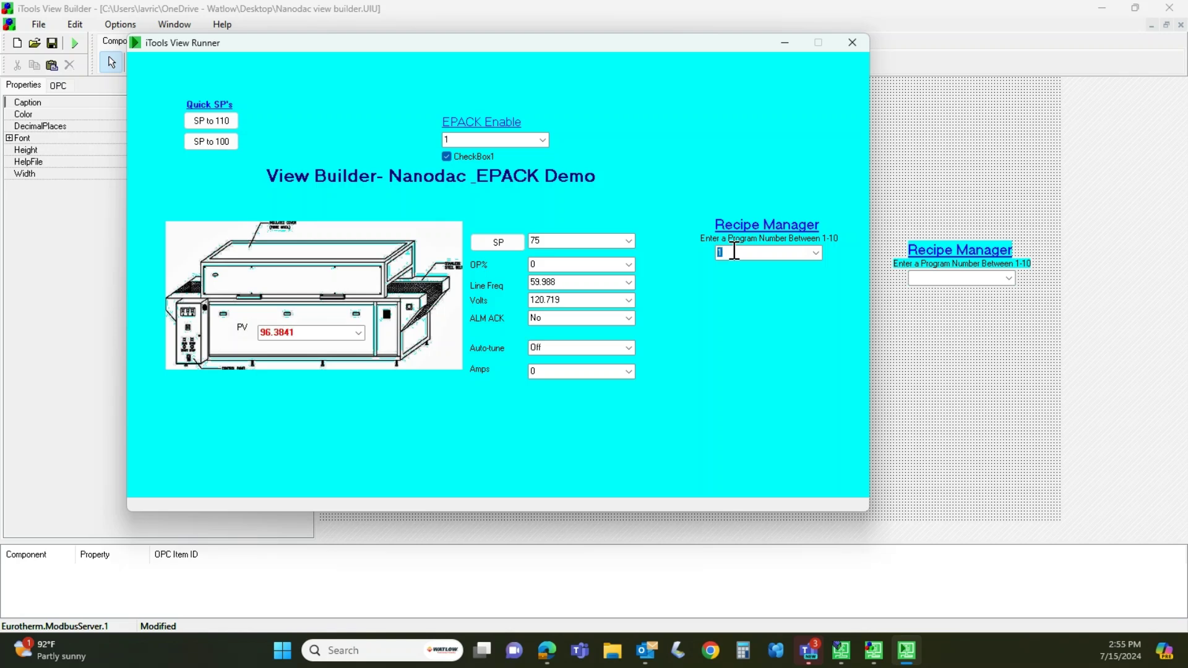
pyautogui.write('2')
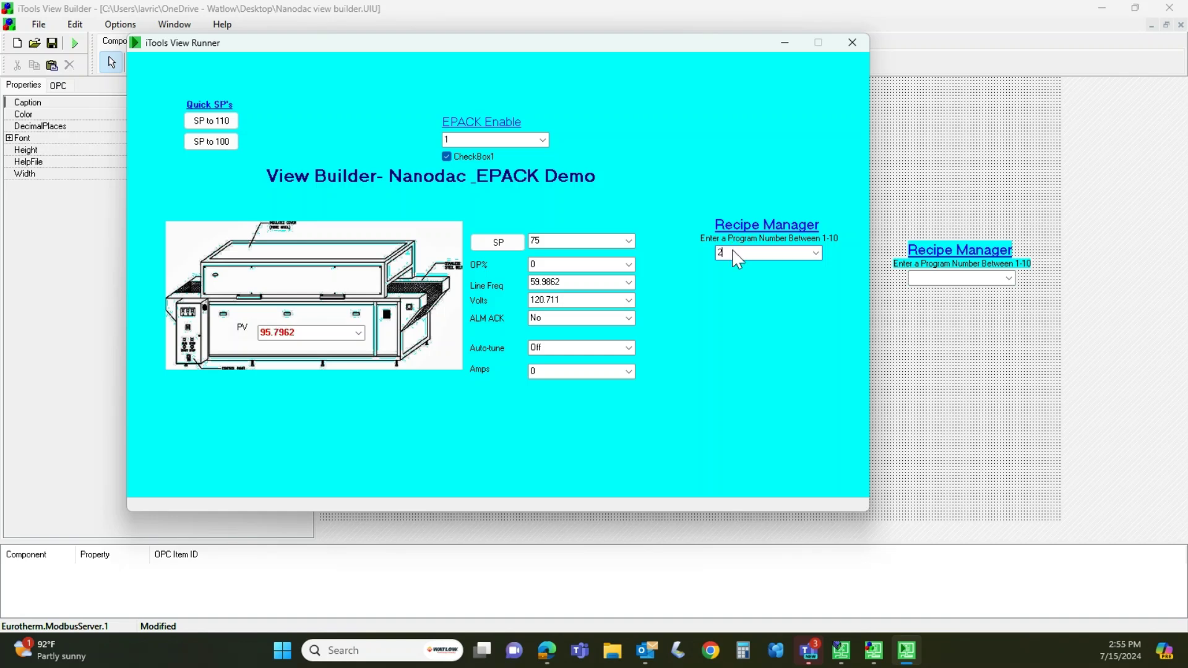